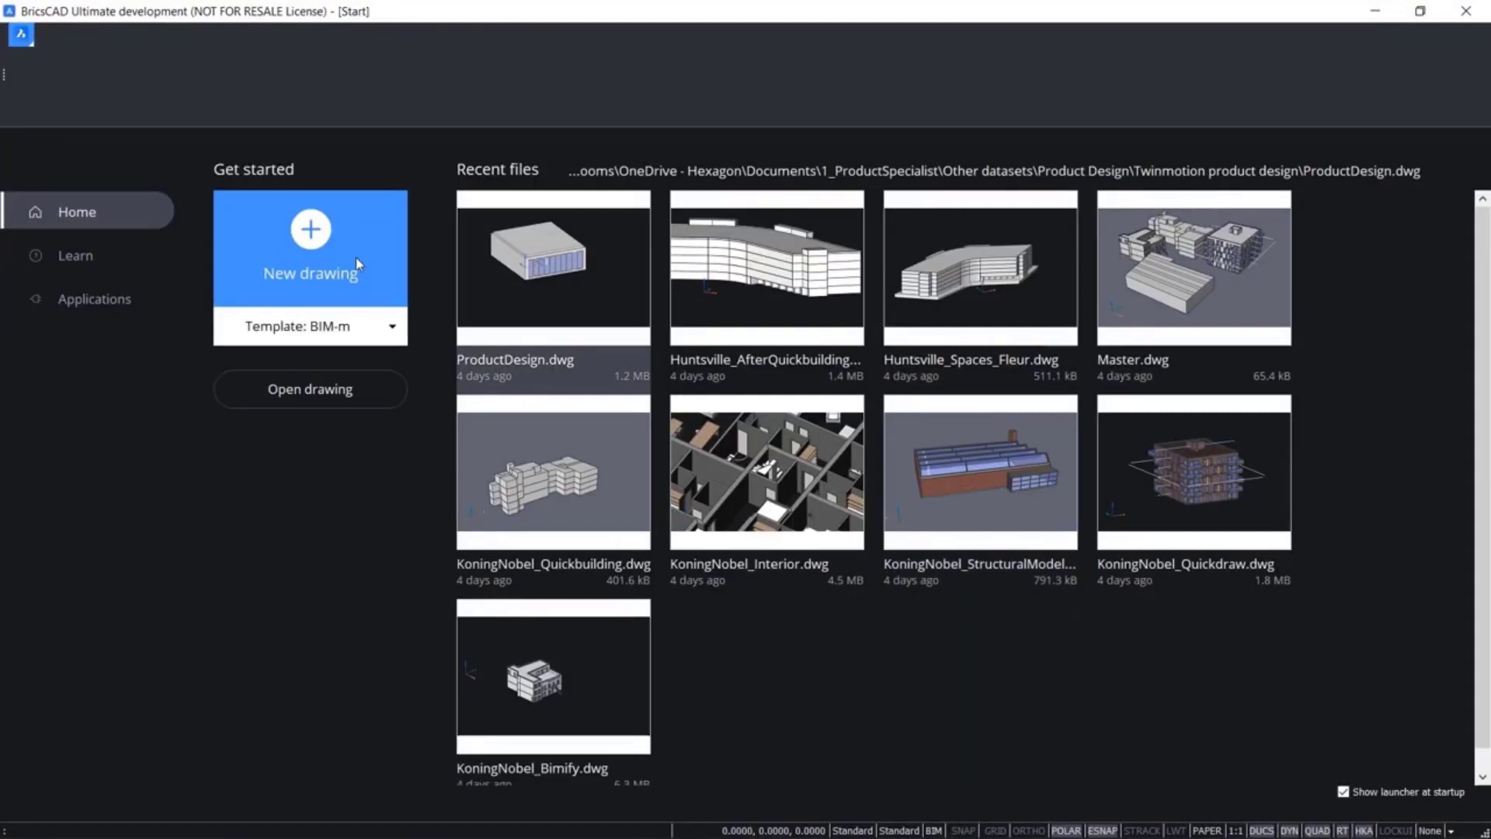
Start a new drawing from the BIM-m template and open Version Control
click(355, 263)
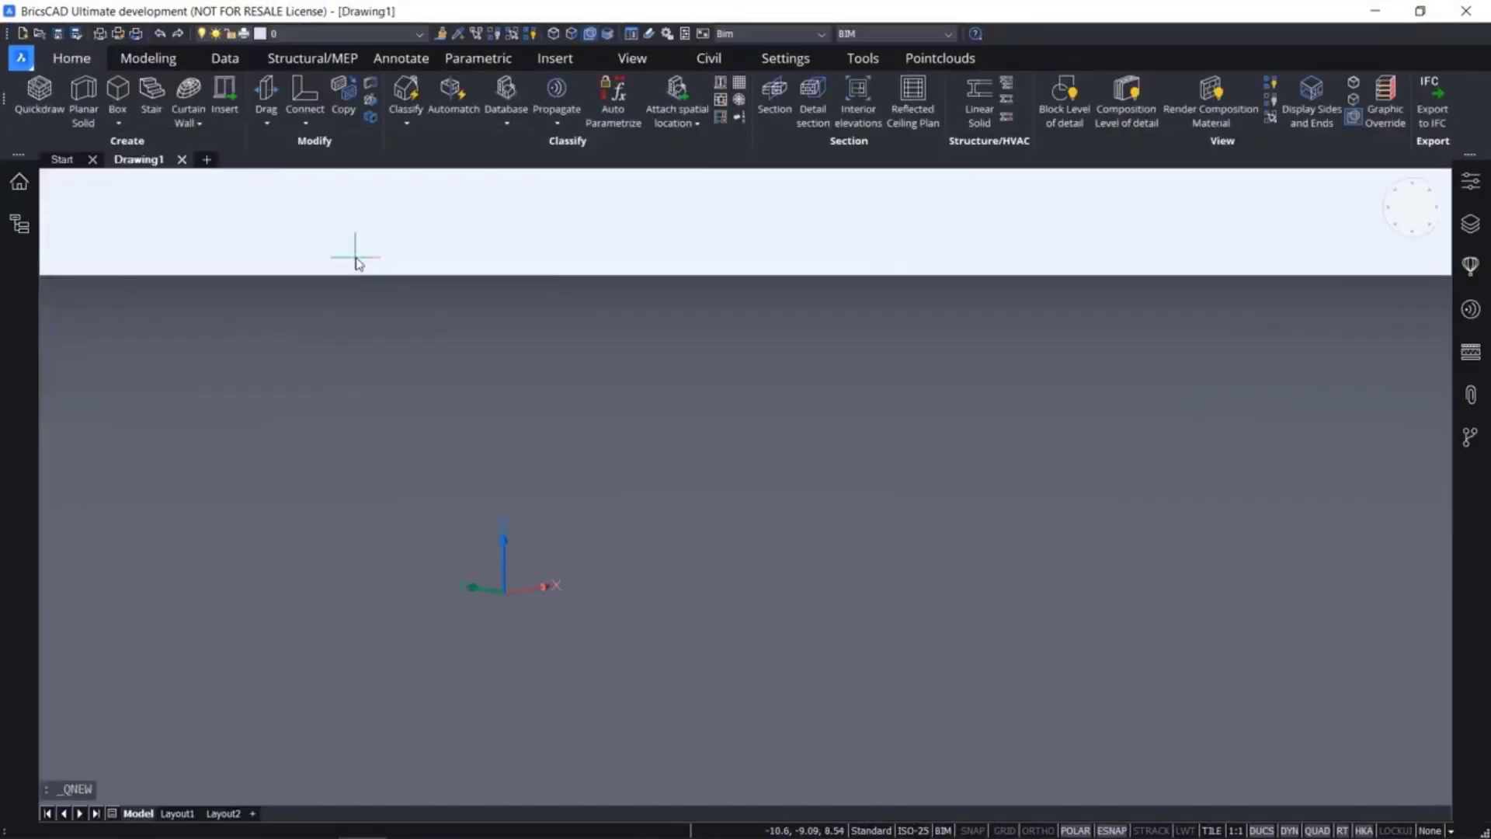
click(1483, 440)
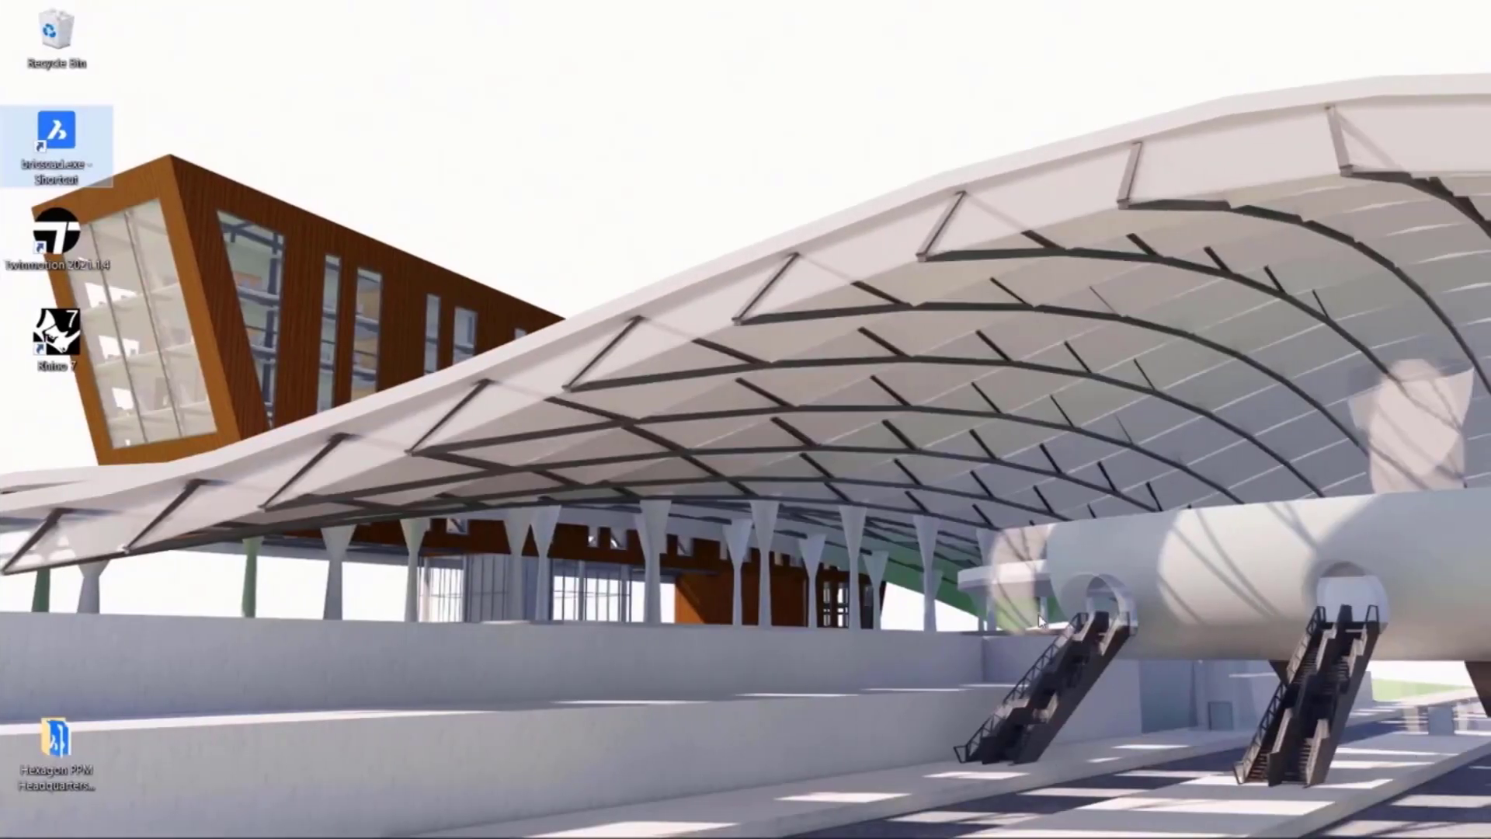
Create a folder named "Hexagon PPM Headquarters - Massing" on the Windows desktop
right_click(811, 505)
mouse_move(910, 696)
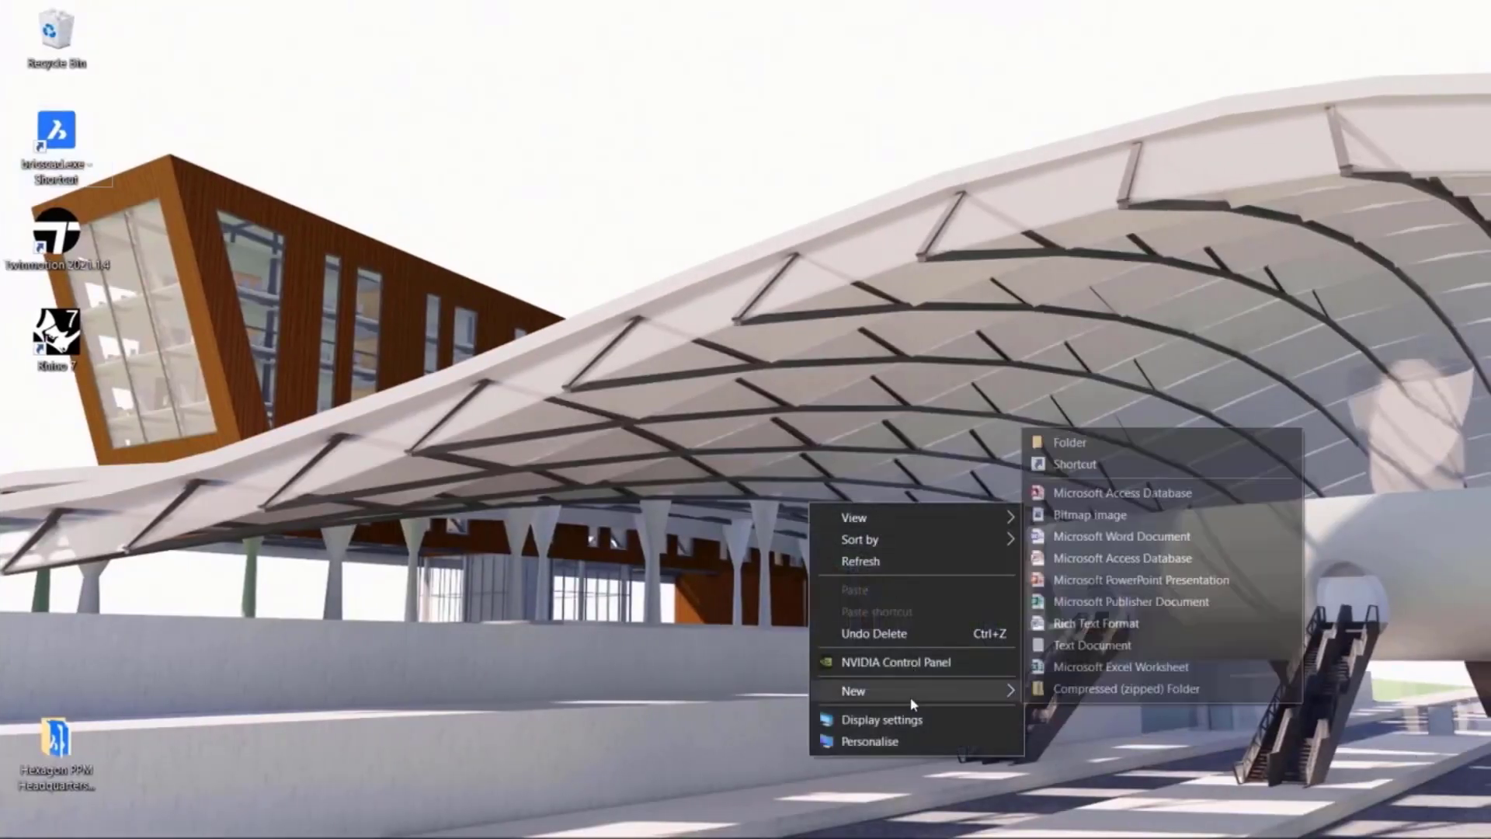
click(1074, 449)
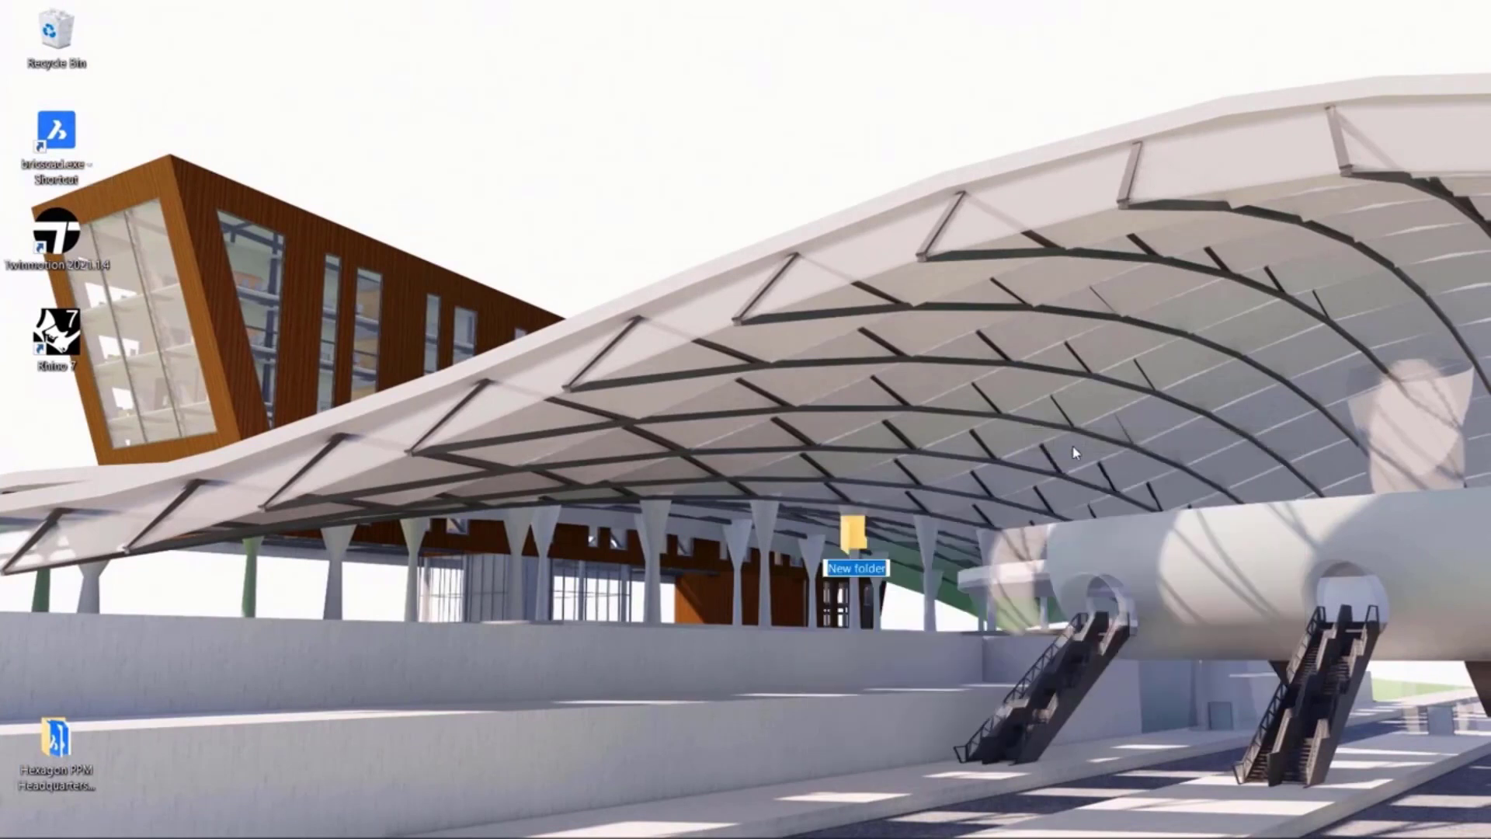
text(Hexagon)
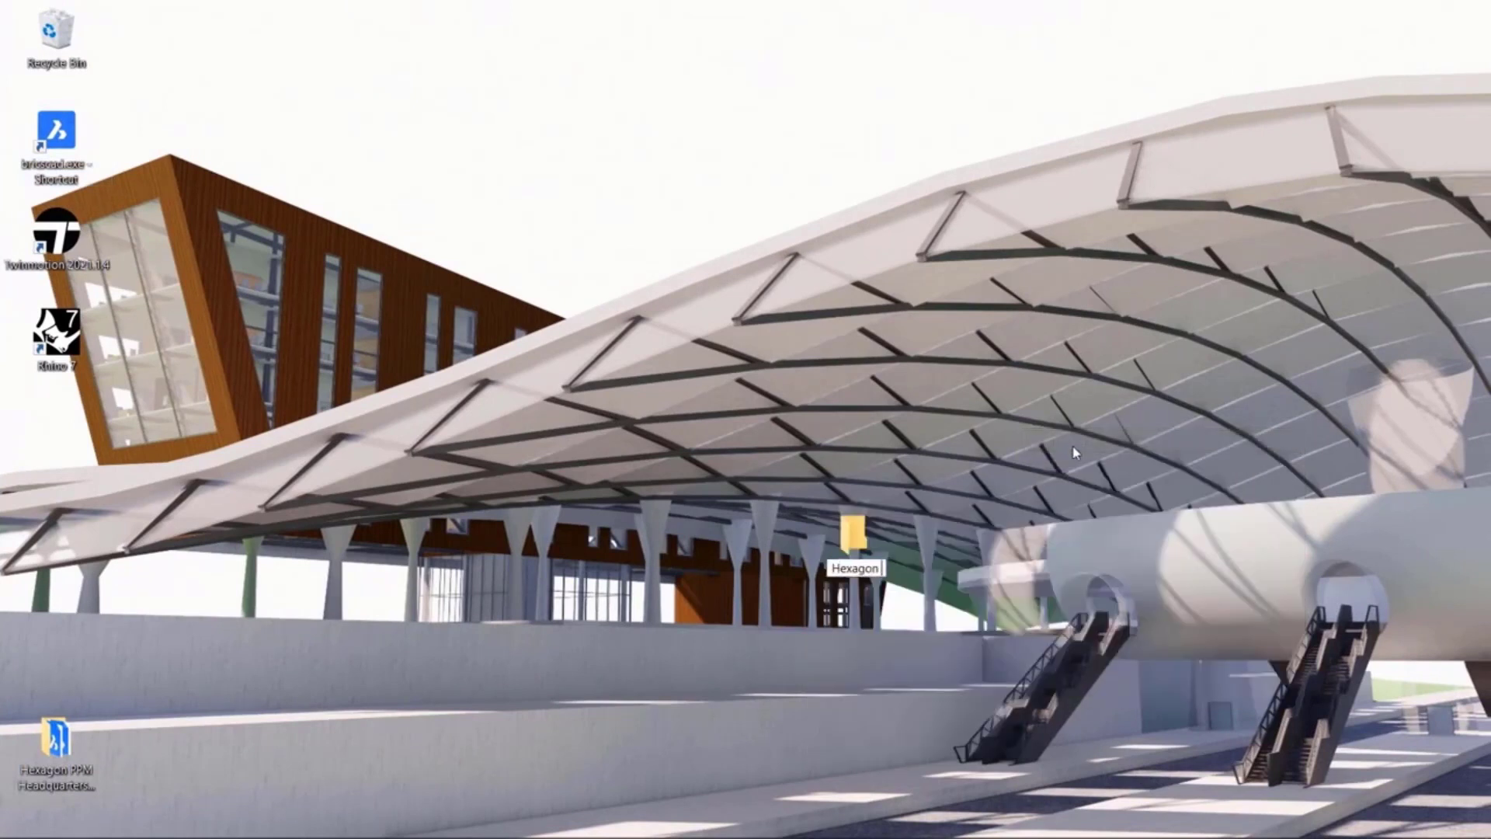
text( PPM Headquarters - )
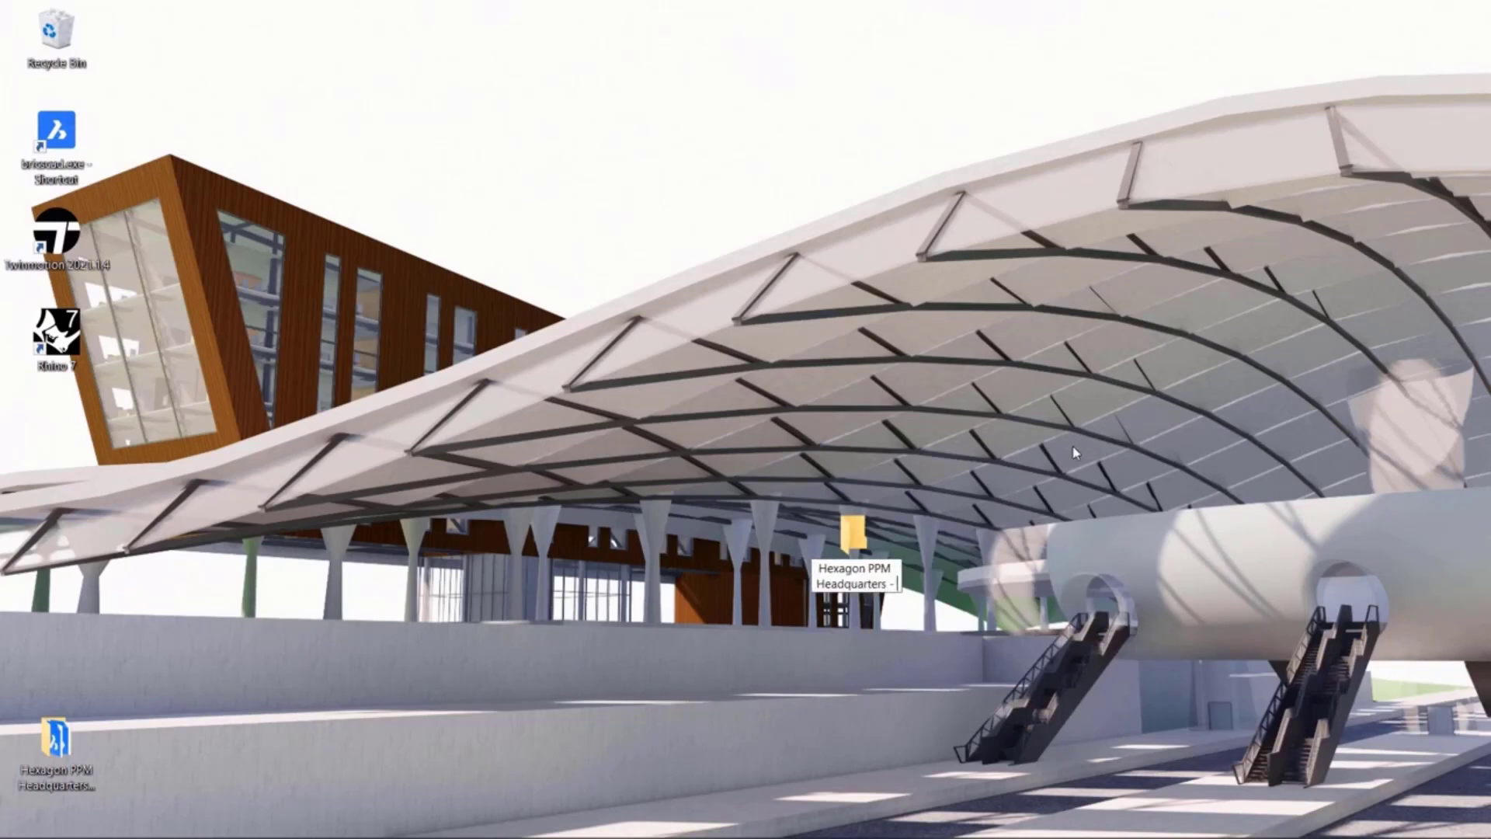
text(Massing)
key(Return)
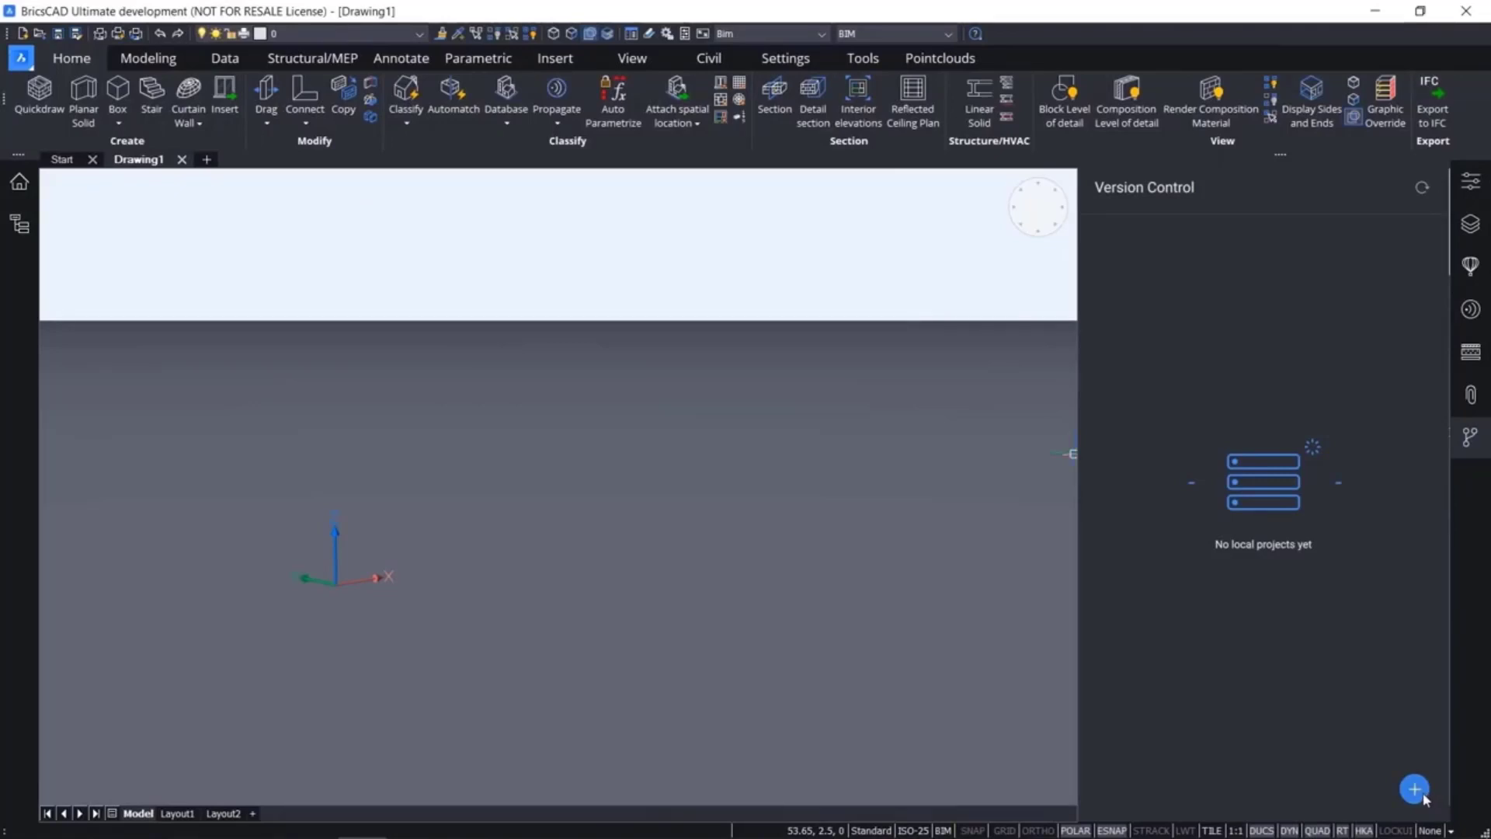
Switch to BricsCAD and create a version control project in the desktop folder "Hexagon PPM Headquarters - Massing"
click(1422, 794)
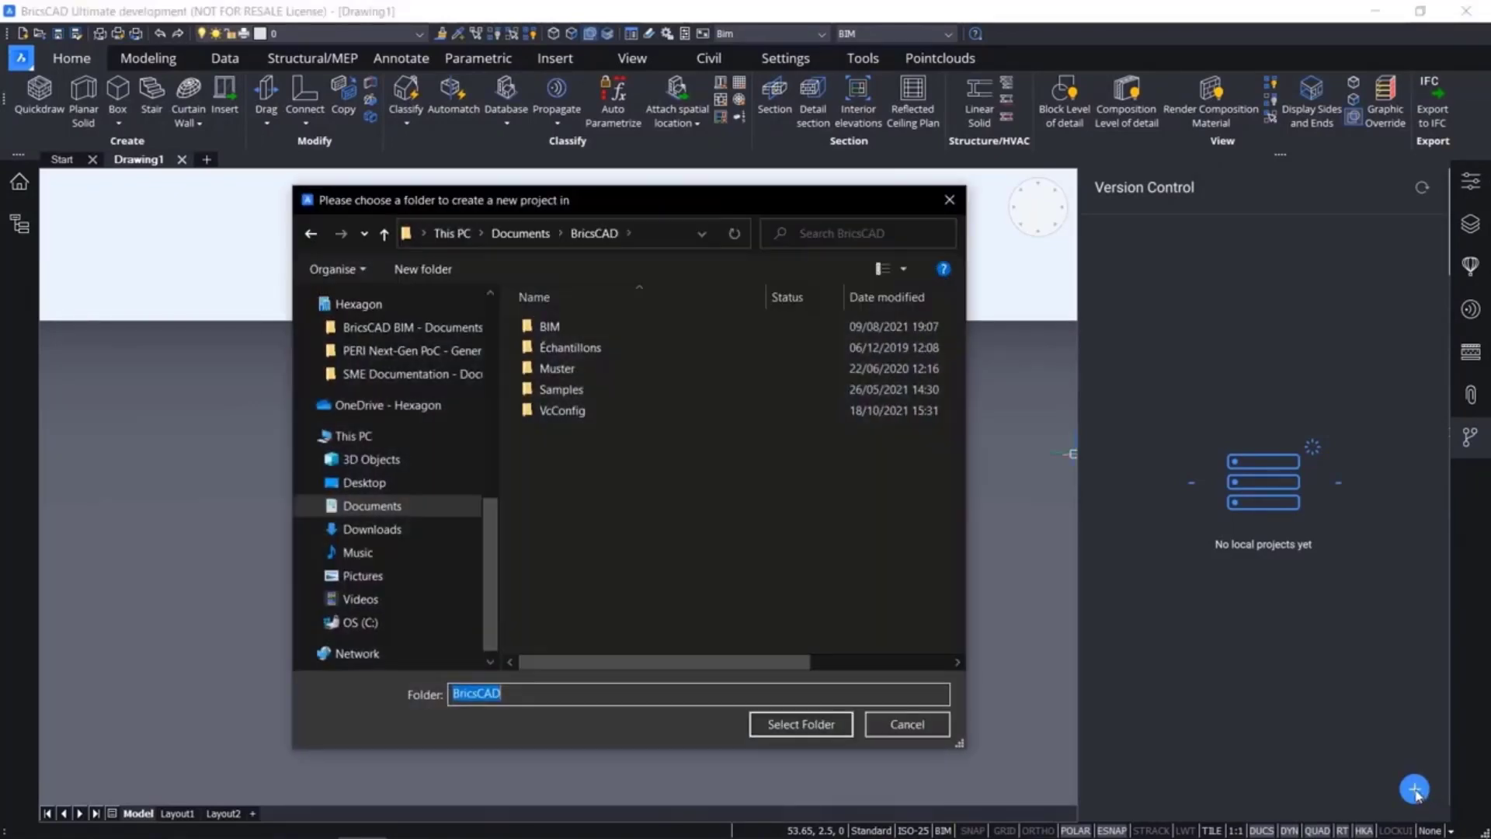
click(386, 483)
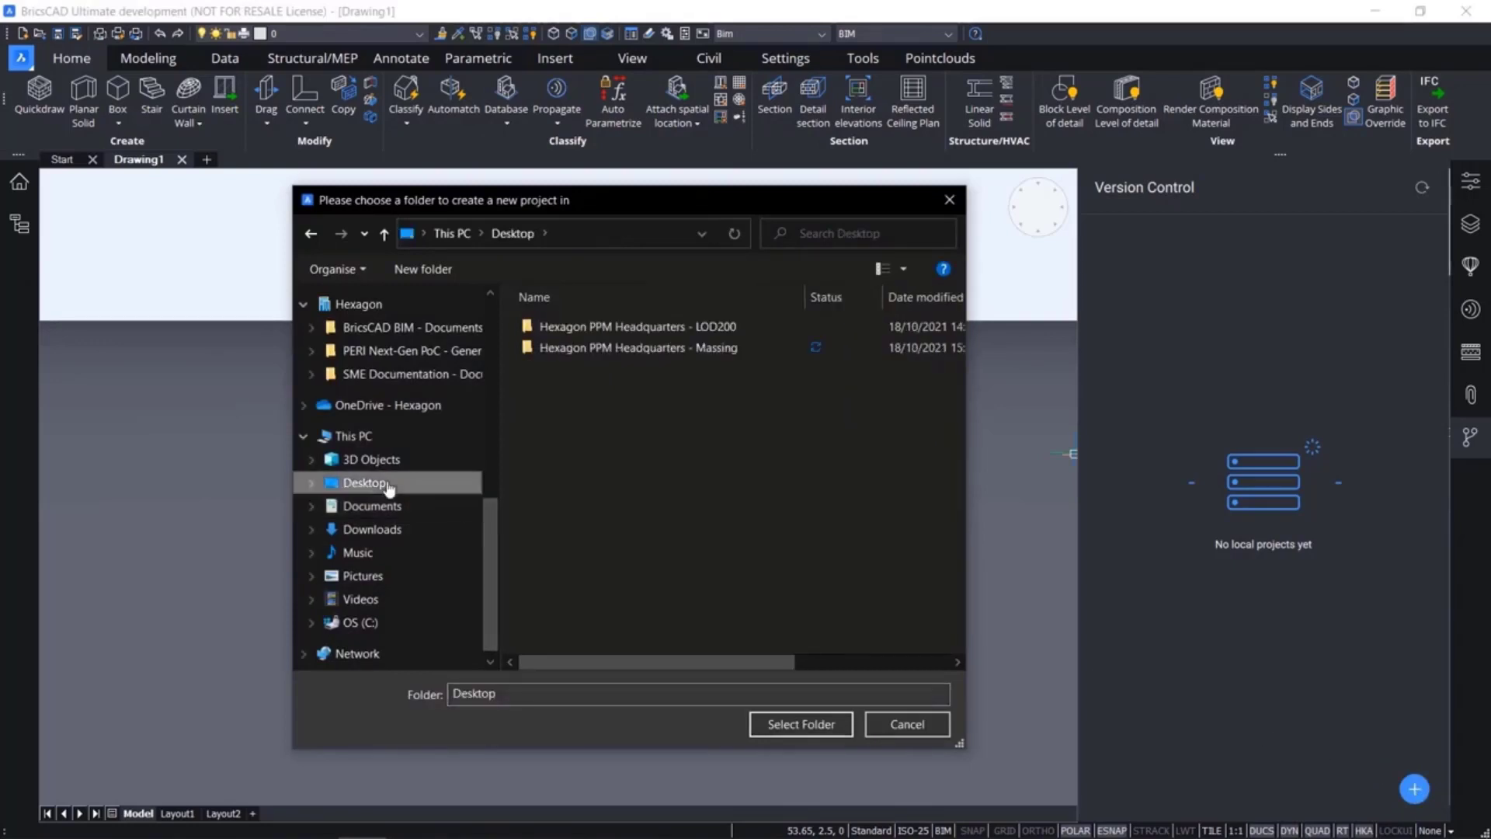
click(577, 349)
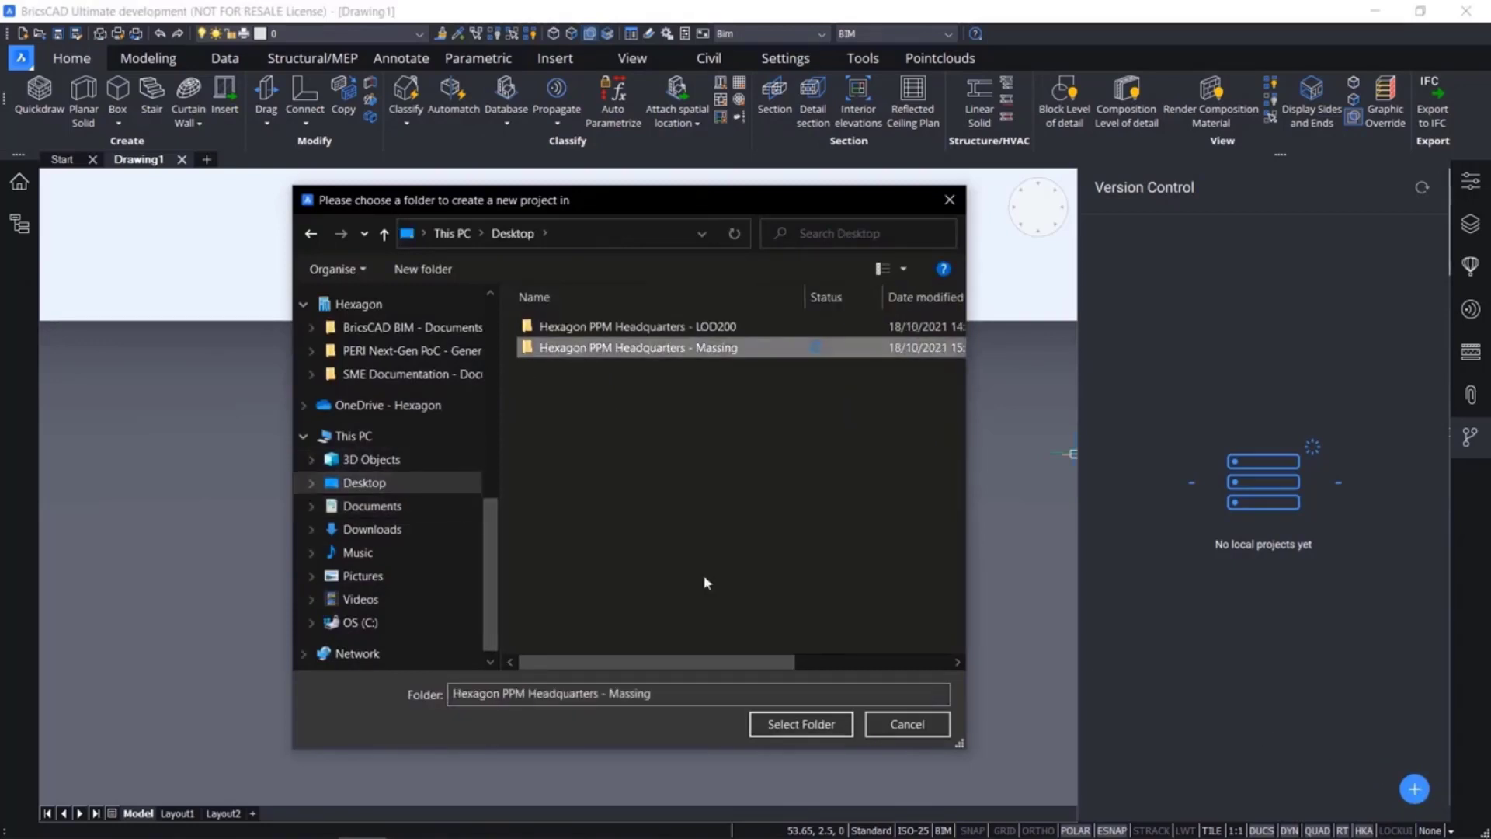
click(763, 726)
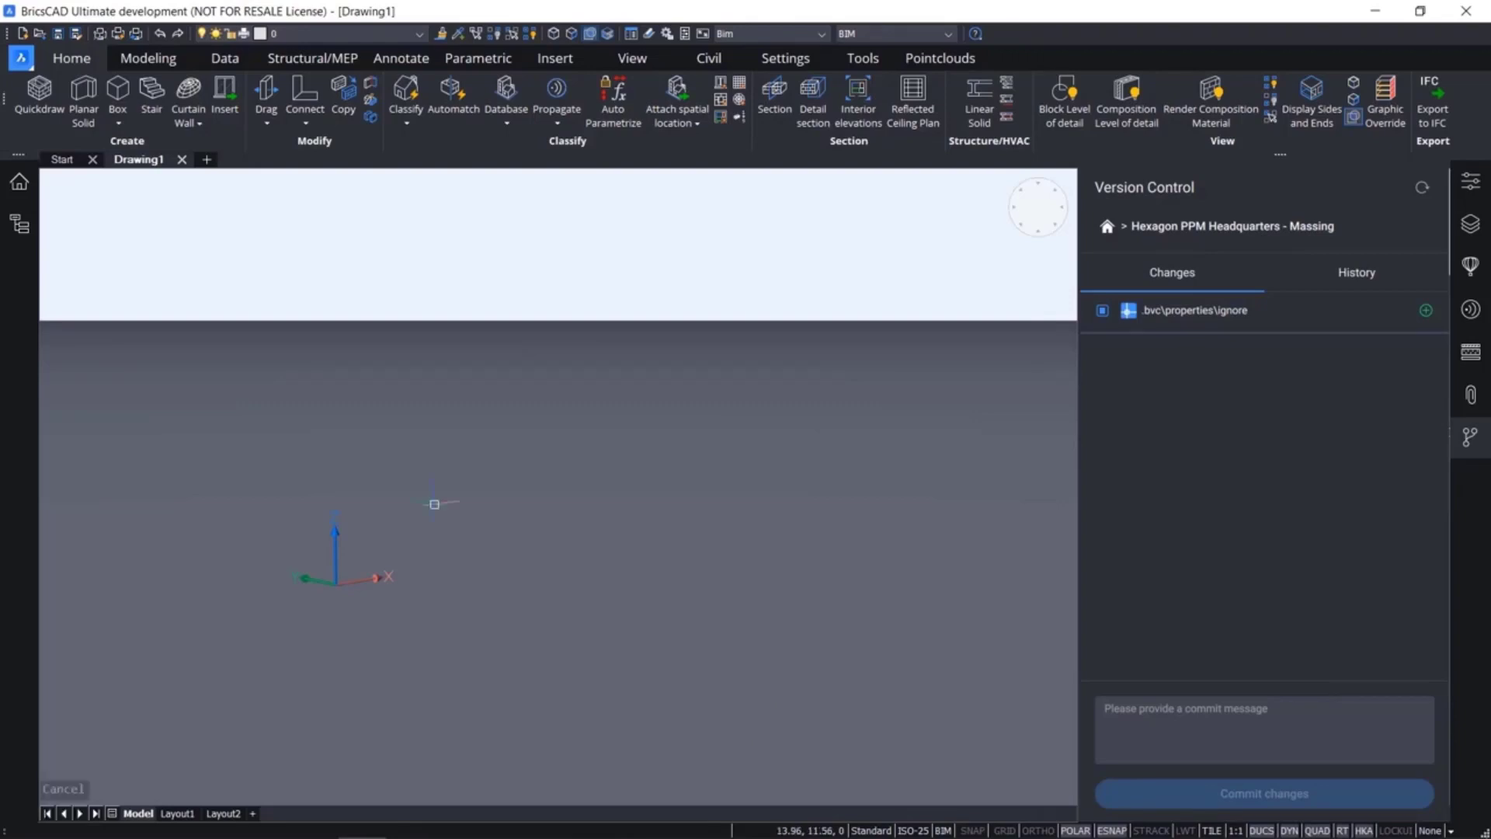
Start a polysolid with a width of 31 at the origin 0,0,0
click(87, 116)
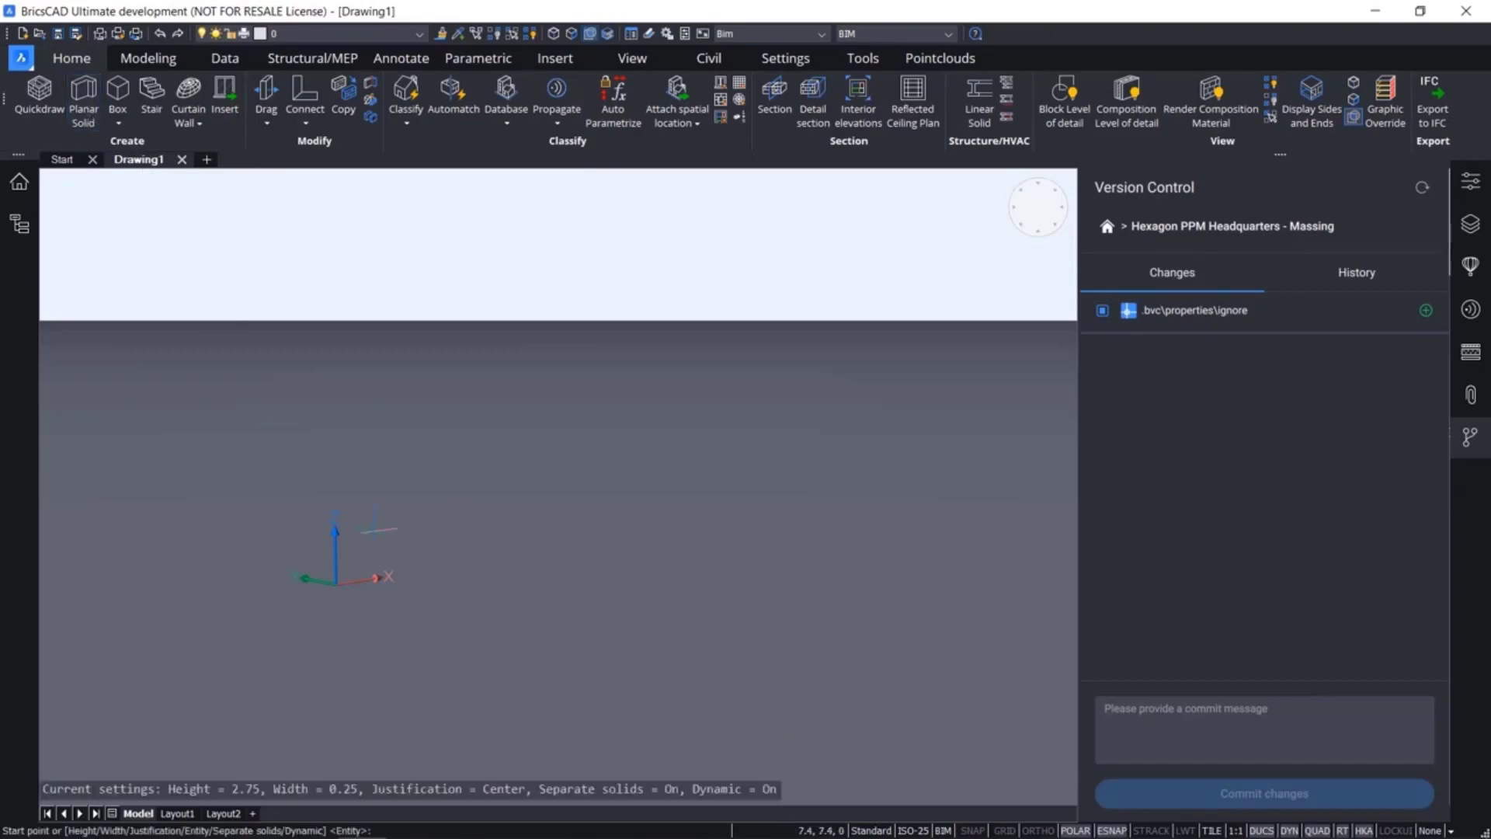
text(w)
key(Return)
text(31)
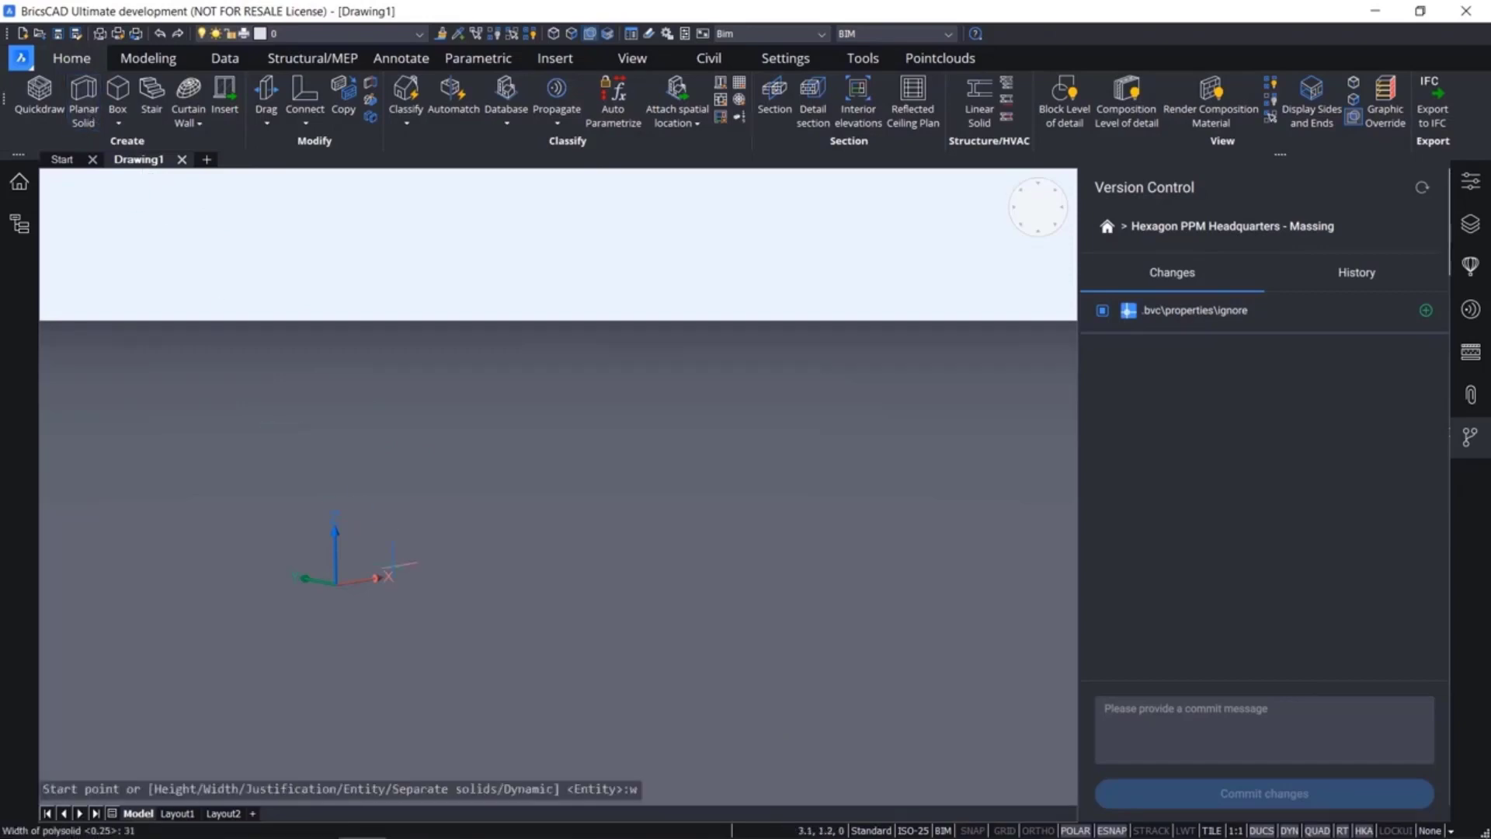
key(Return)
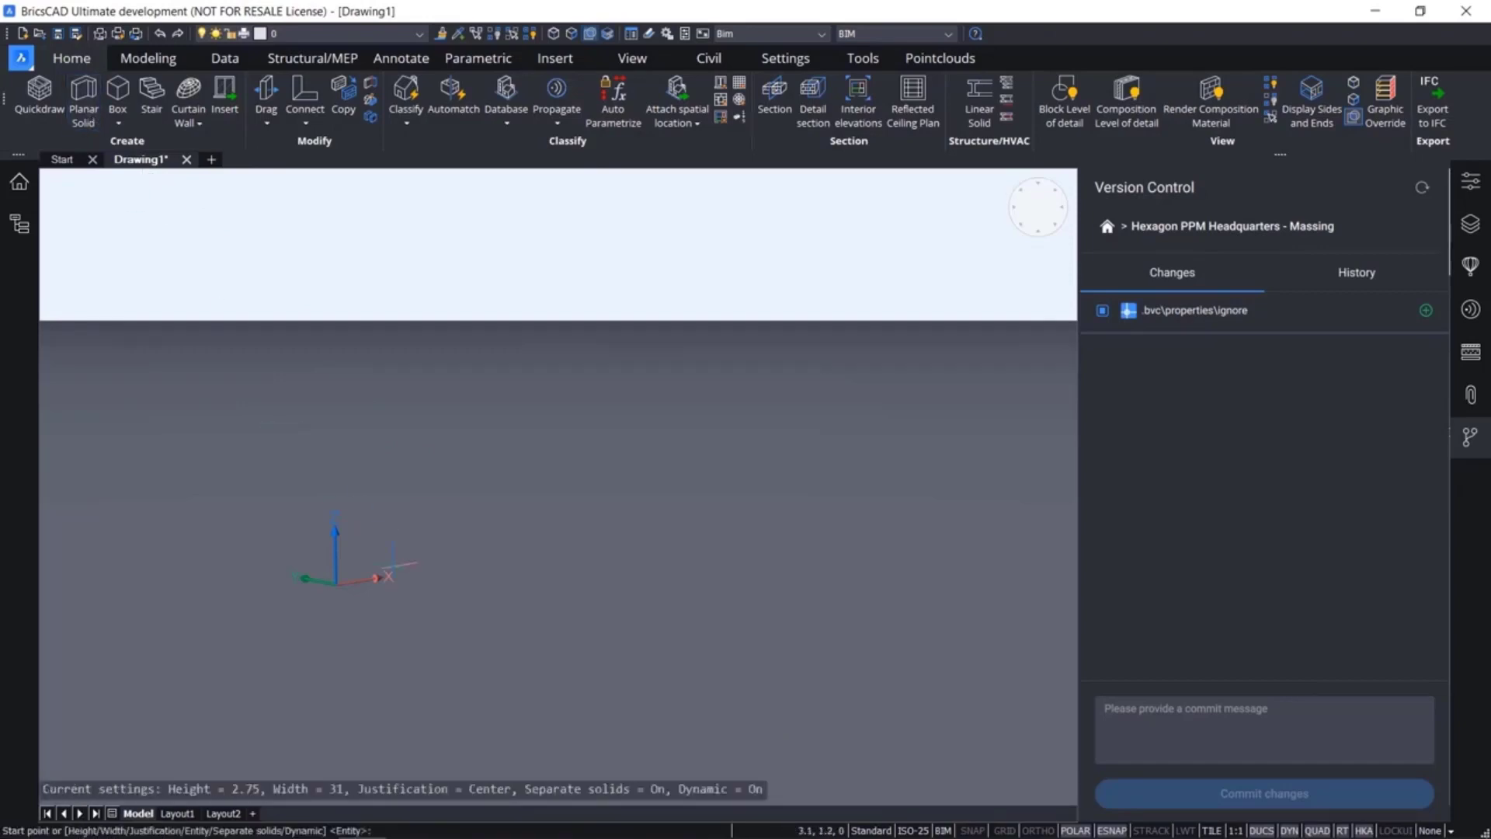
text(0,0,)
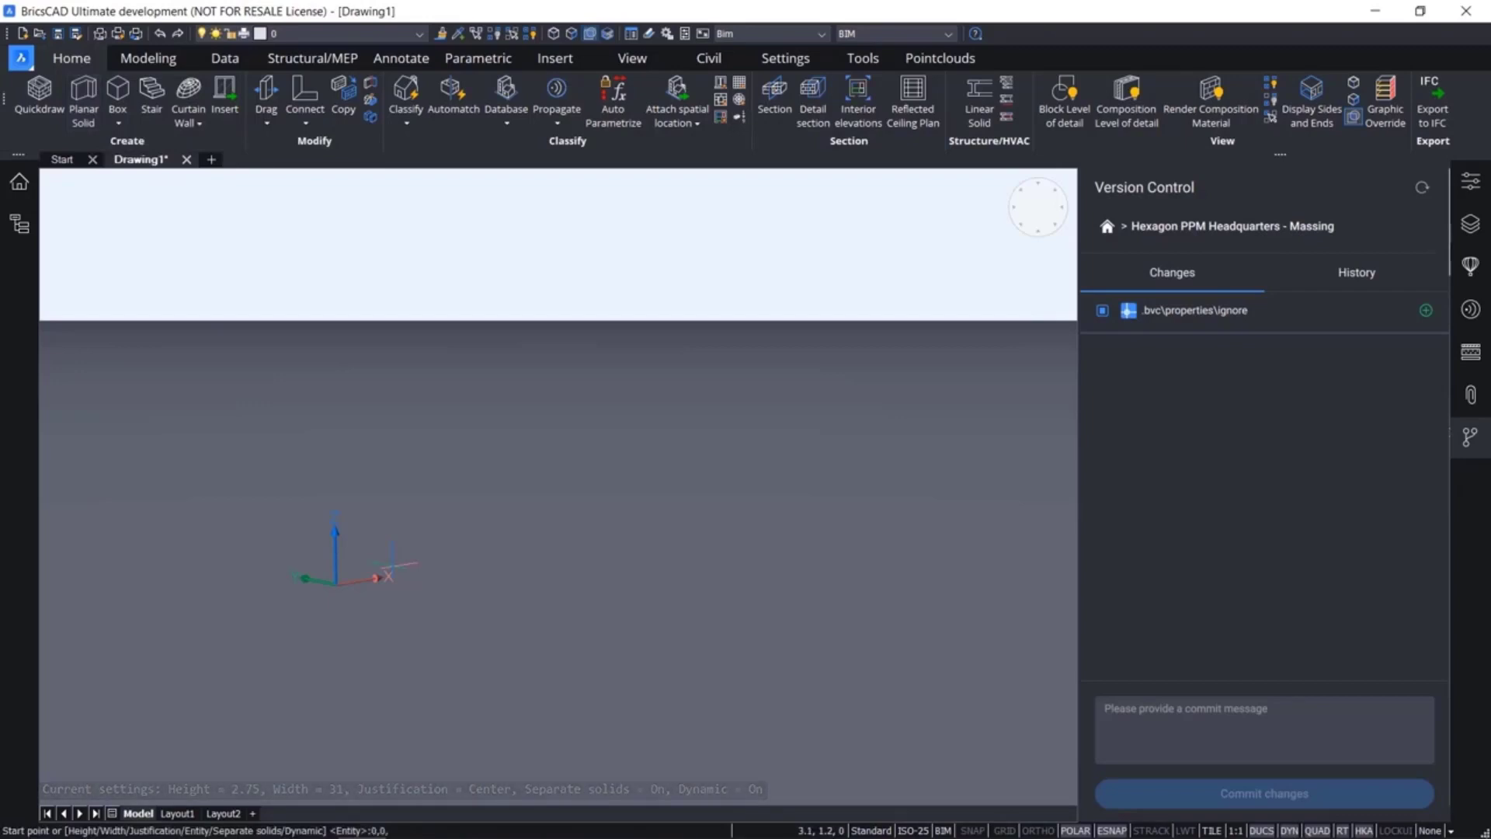
text(0)
key(Return)
Change the polysolid's side justification and draw its first straight segment 40 long at a 22° angle
key(ctrl)
text(40)
key(Tab)
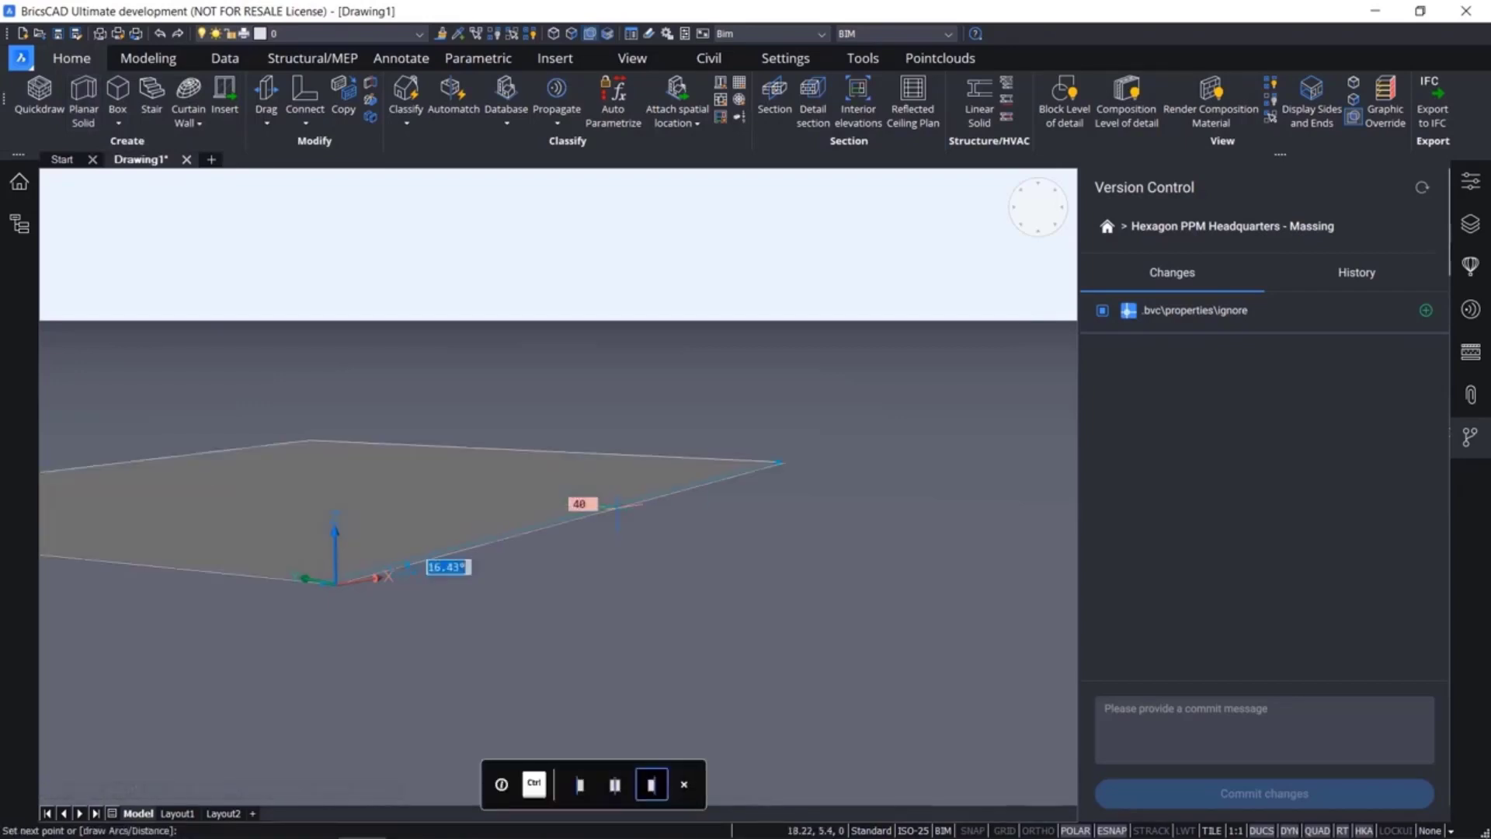
text(22)
key(Return)
scroll(618, 509, down, 4)
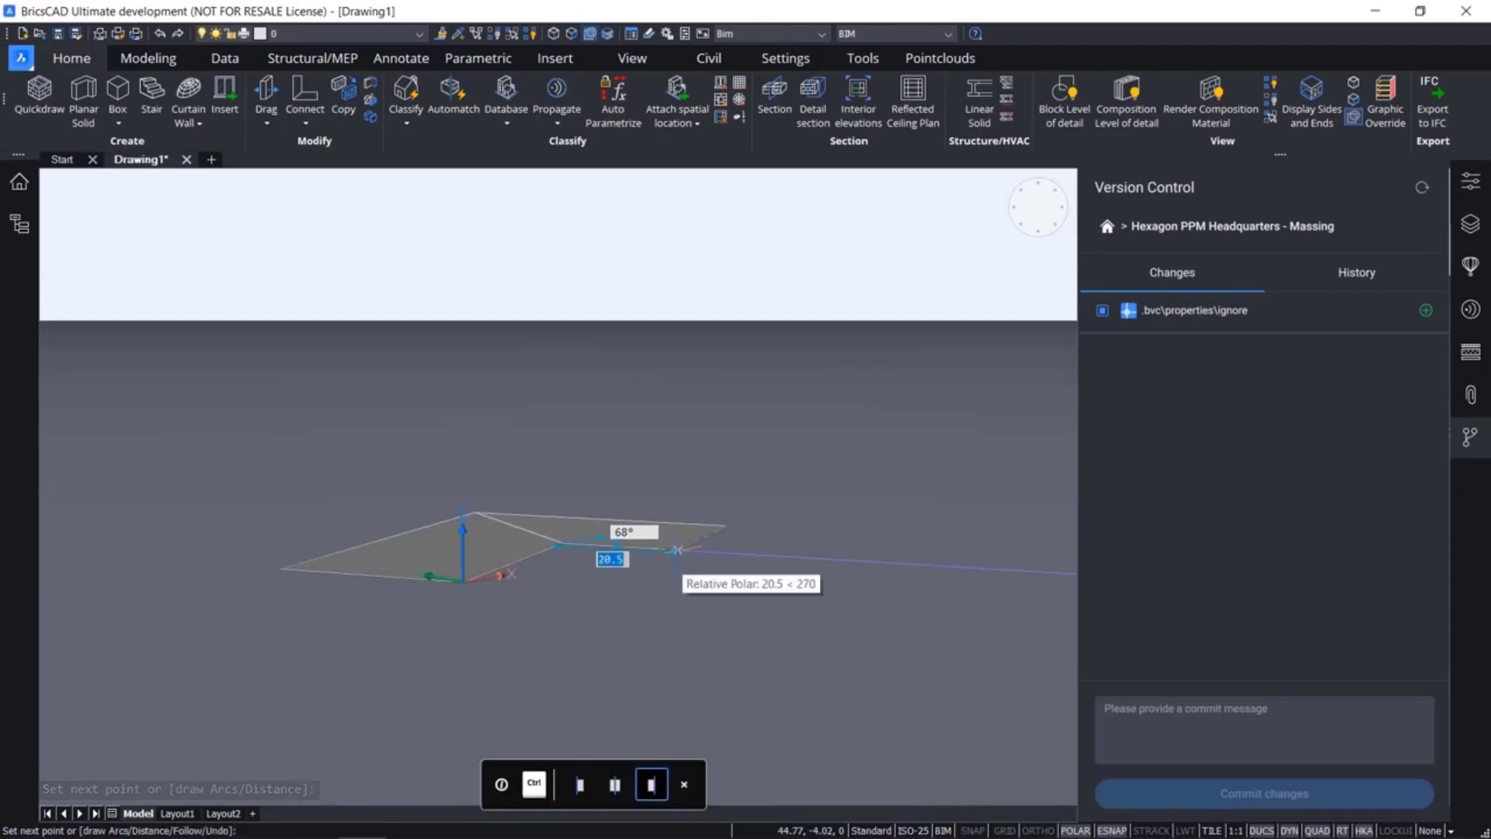
Continue the polysolid with an arc segment of length 10 at angle 0°
text(a)
key(Return)
shift+middle_drag(696, 554, 696, 633)
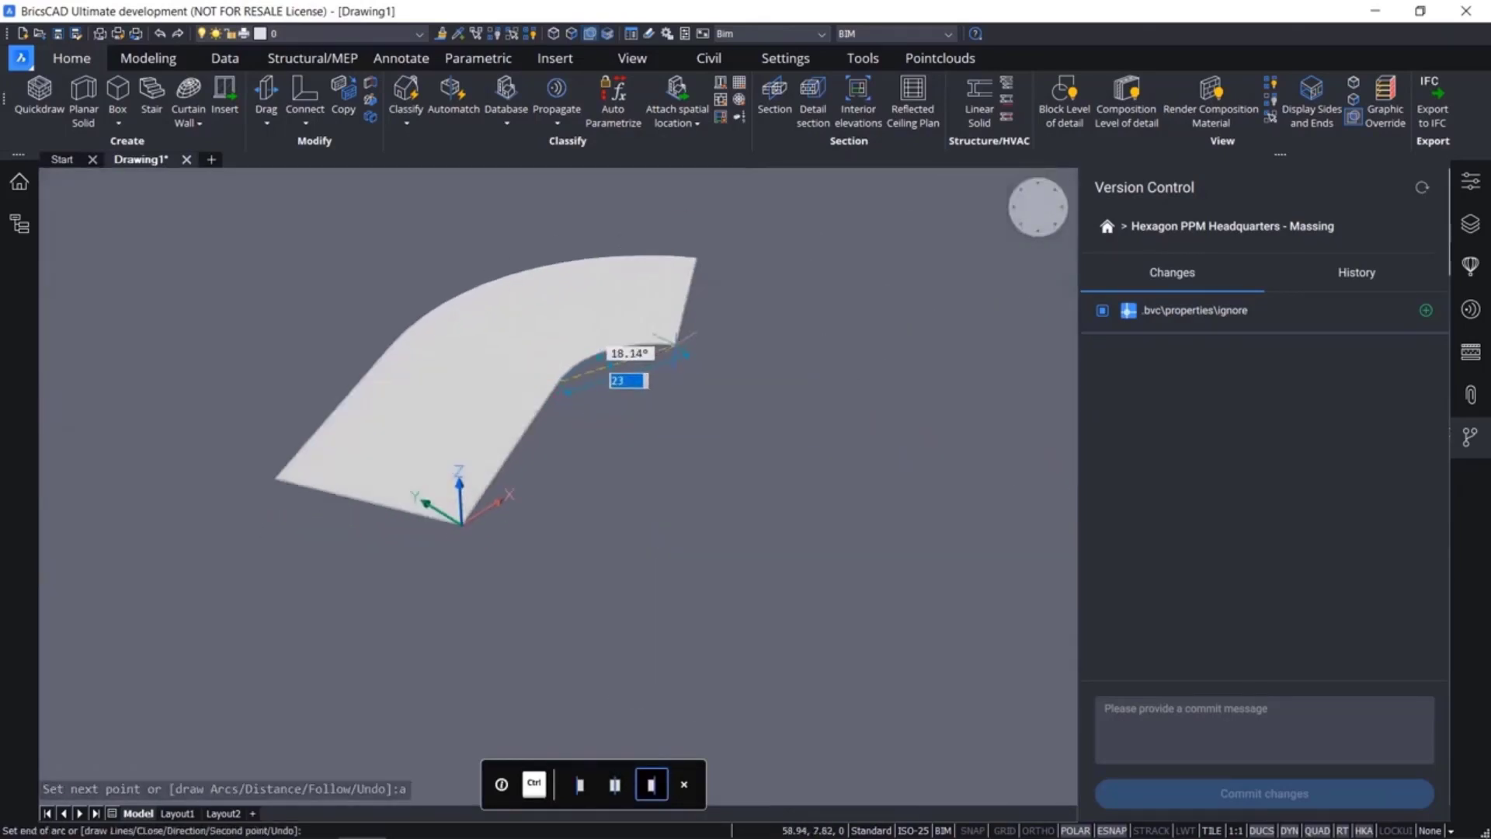
text(10)
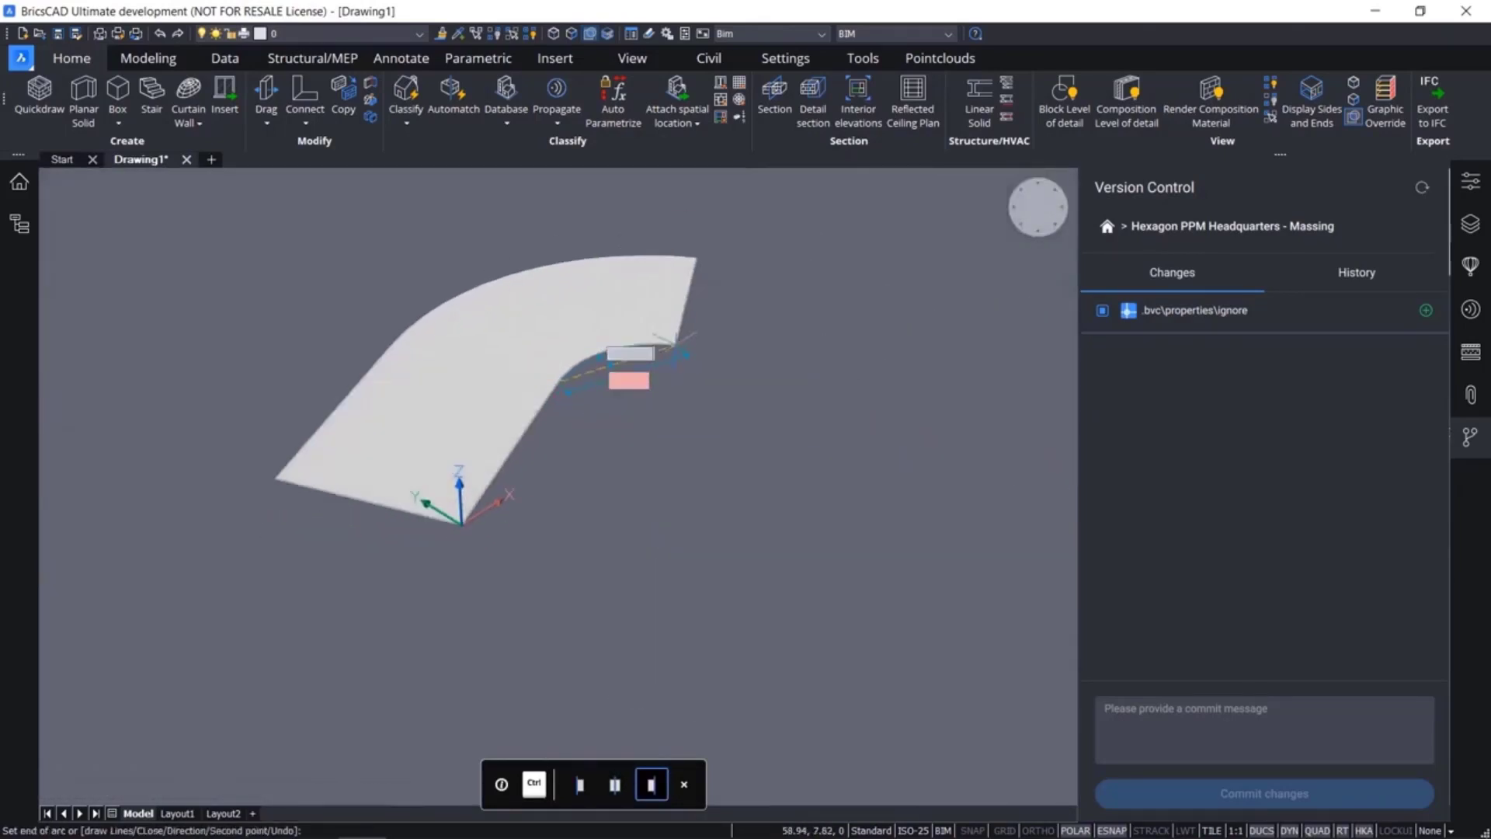
key(Tab)
text(0)
key(Return)
Add a straight polysolid segment 40 long at 22°, end the path and accept the solid's height
text(l)
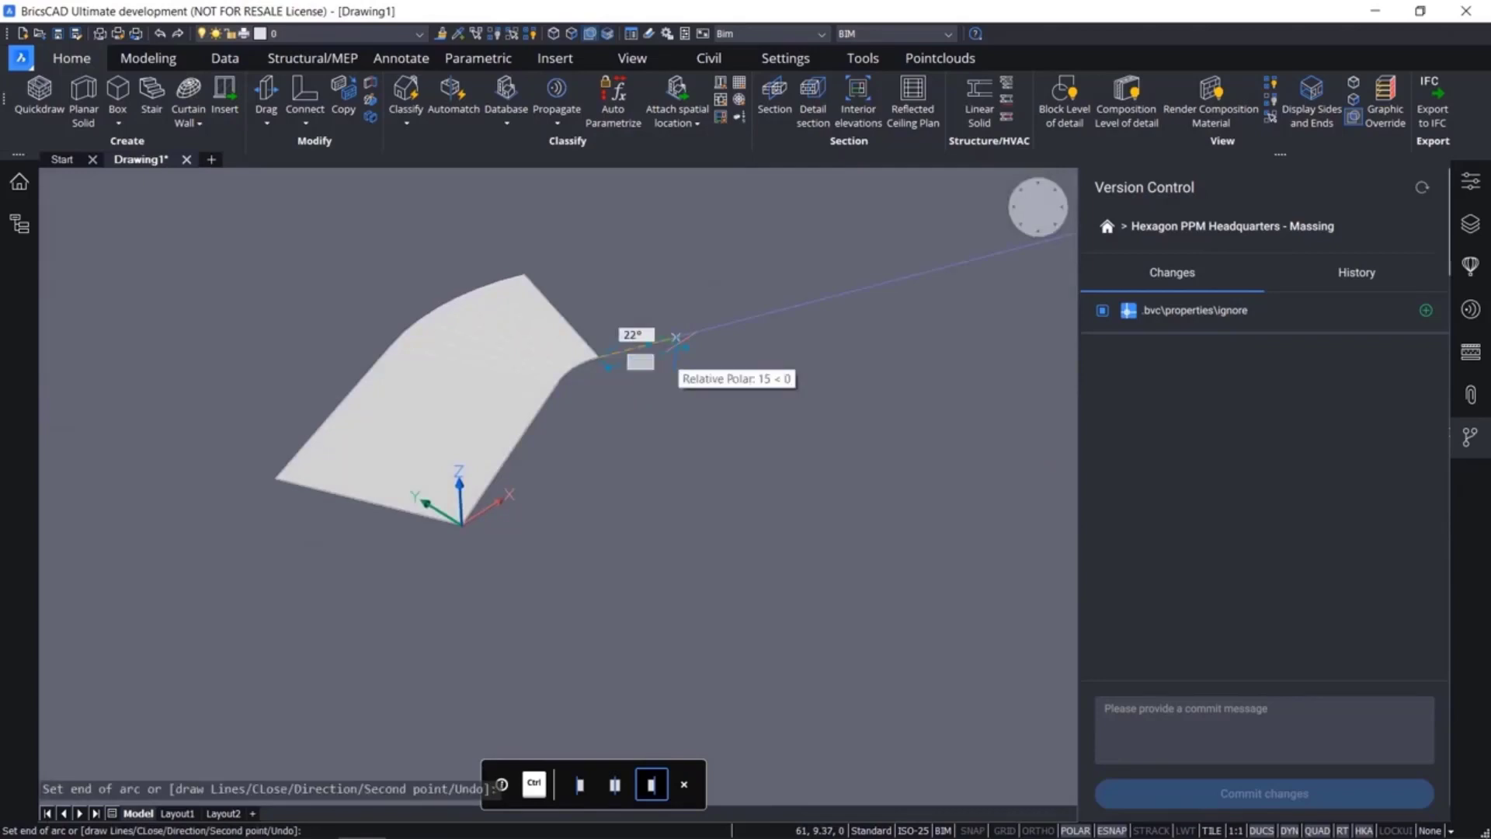
key(Return)
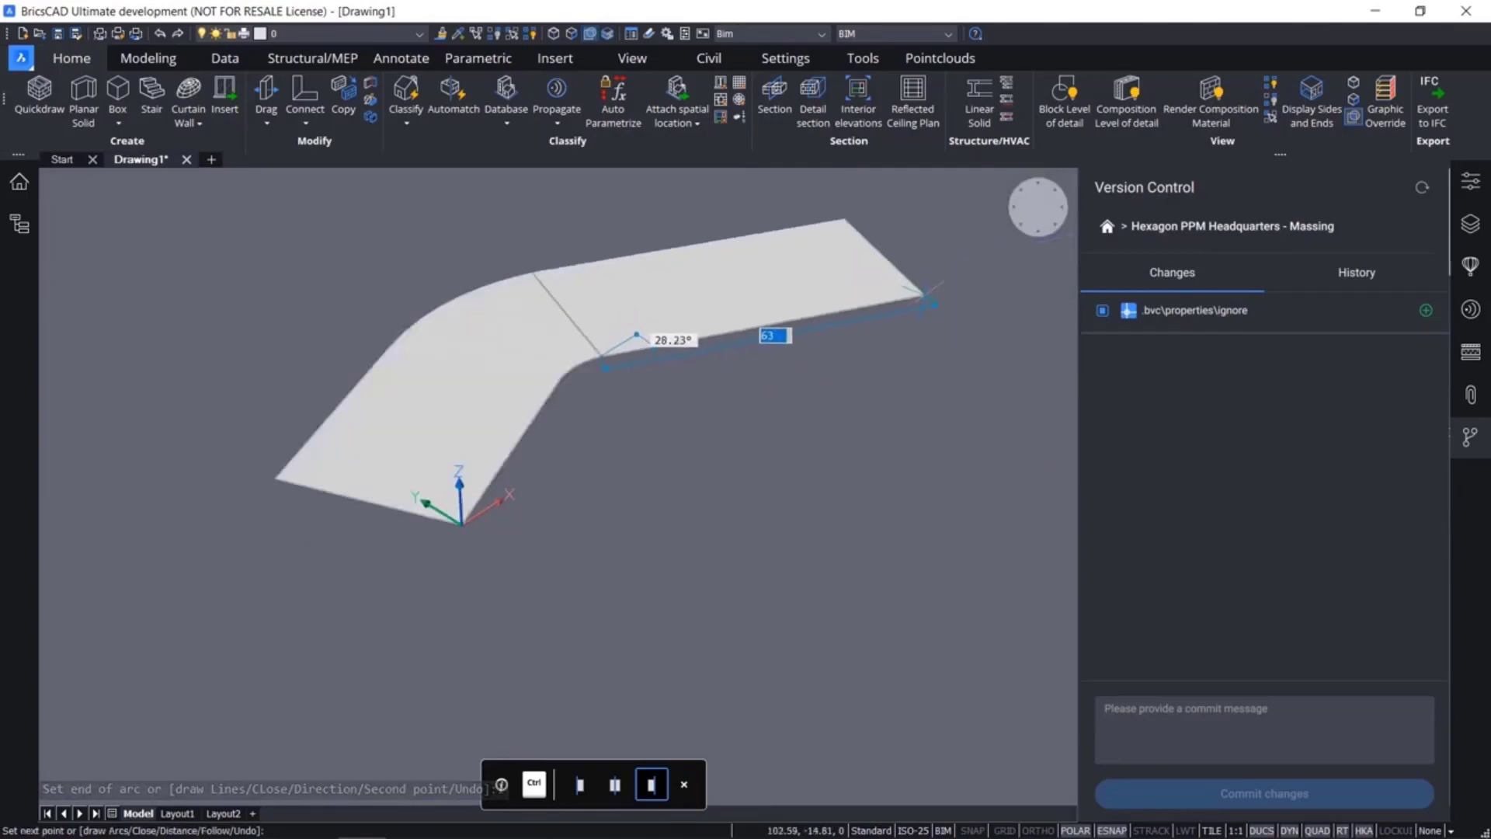
text(40)
key(Tab)
text(22)
key(Return)
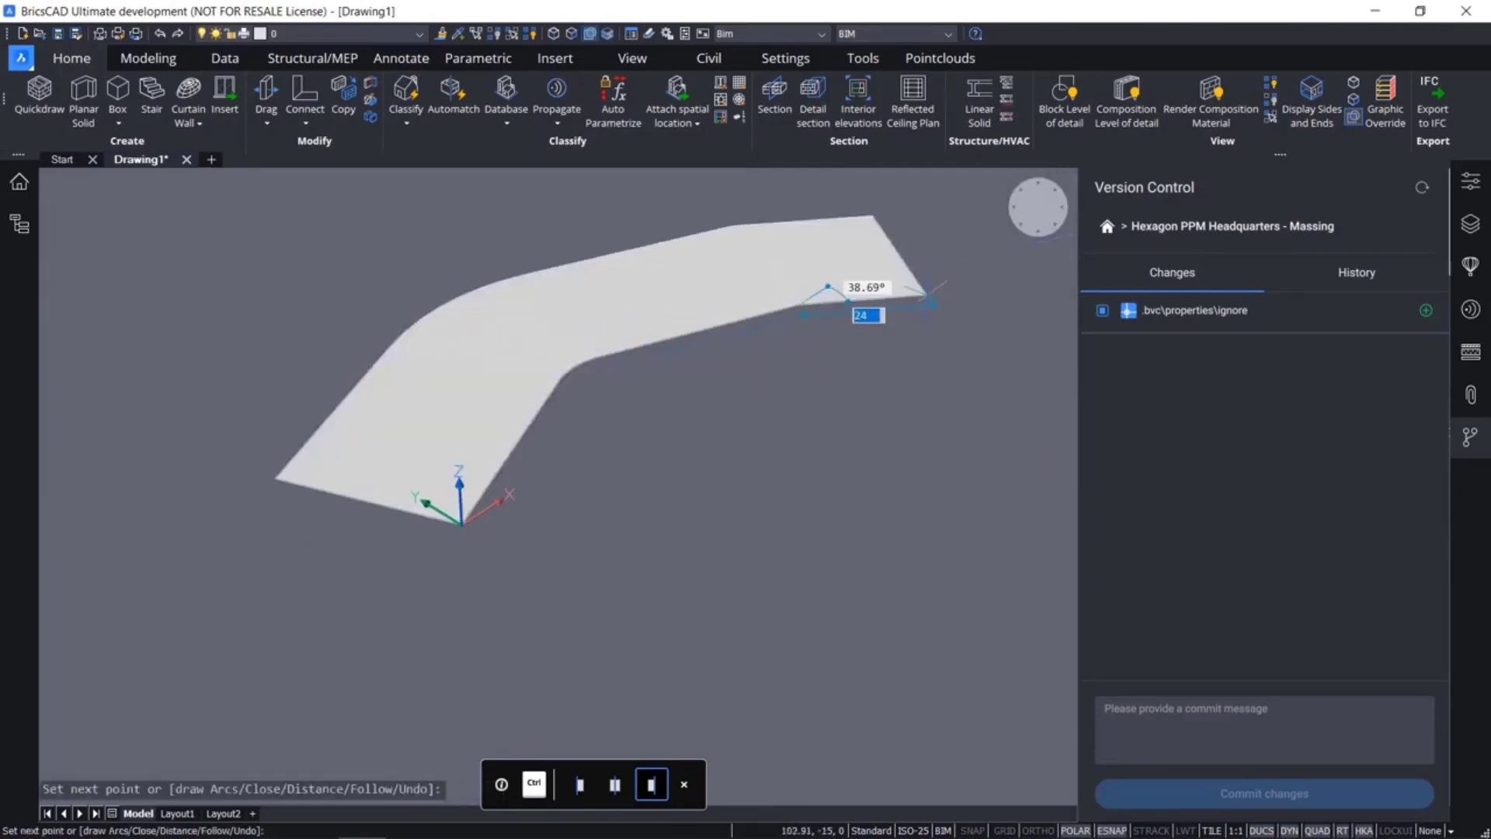
key(Return)
key(Return)
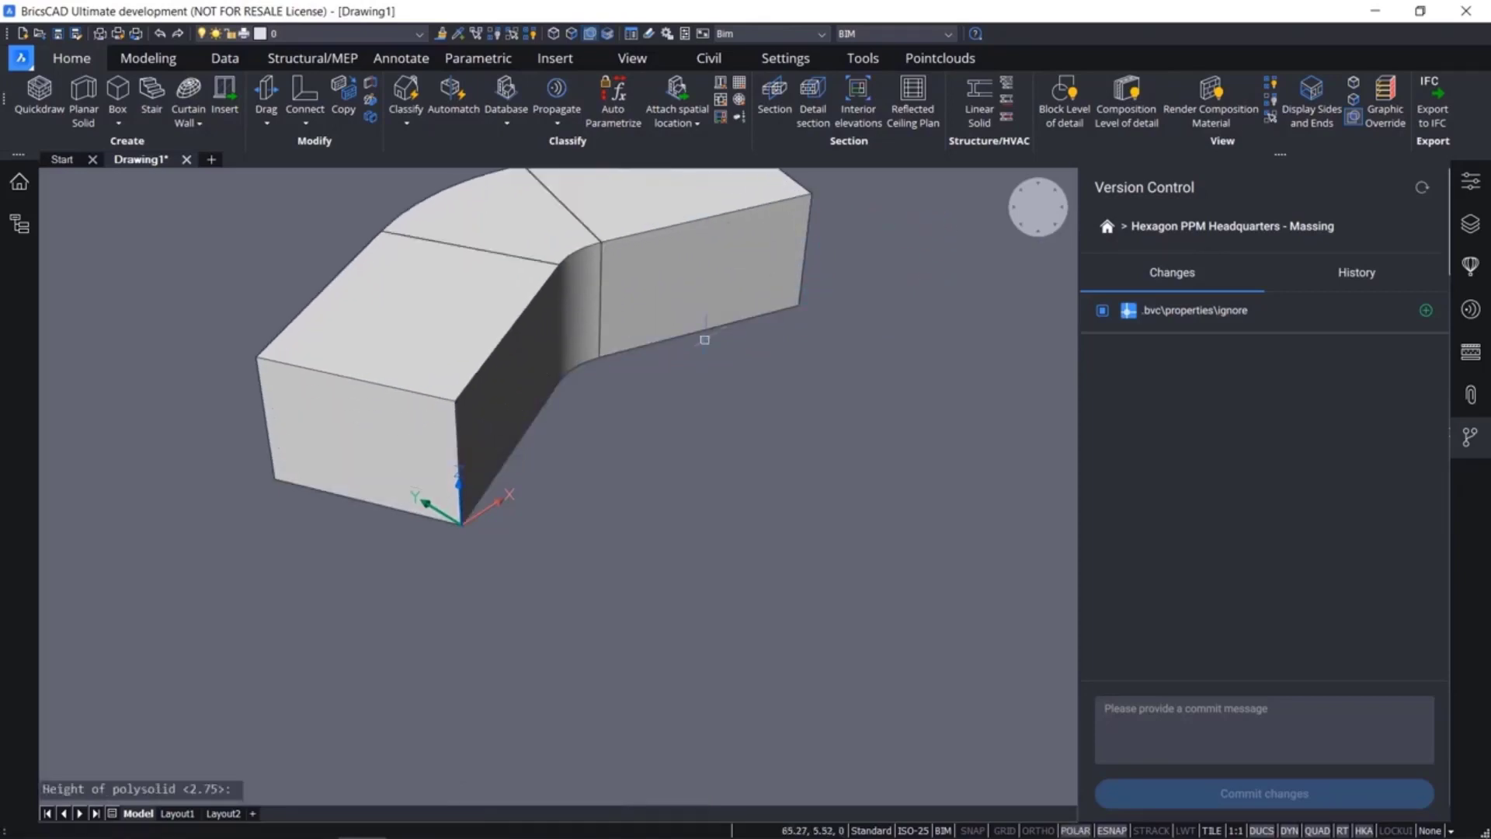
Select all three polysolid segments and unite them into a single massing solid
middle_drag(689, 386, 672, 585)
drag(682, 589, 514, 431)
mouse_move(597, 518)
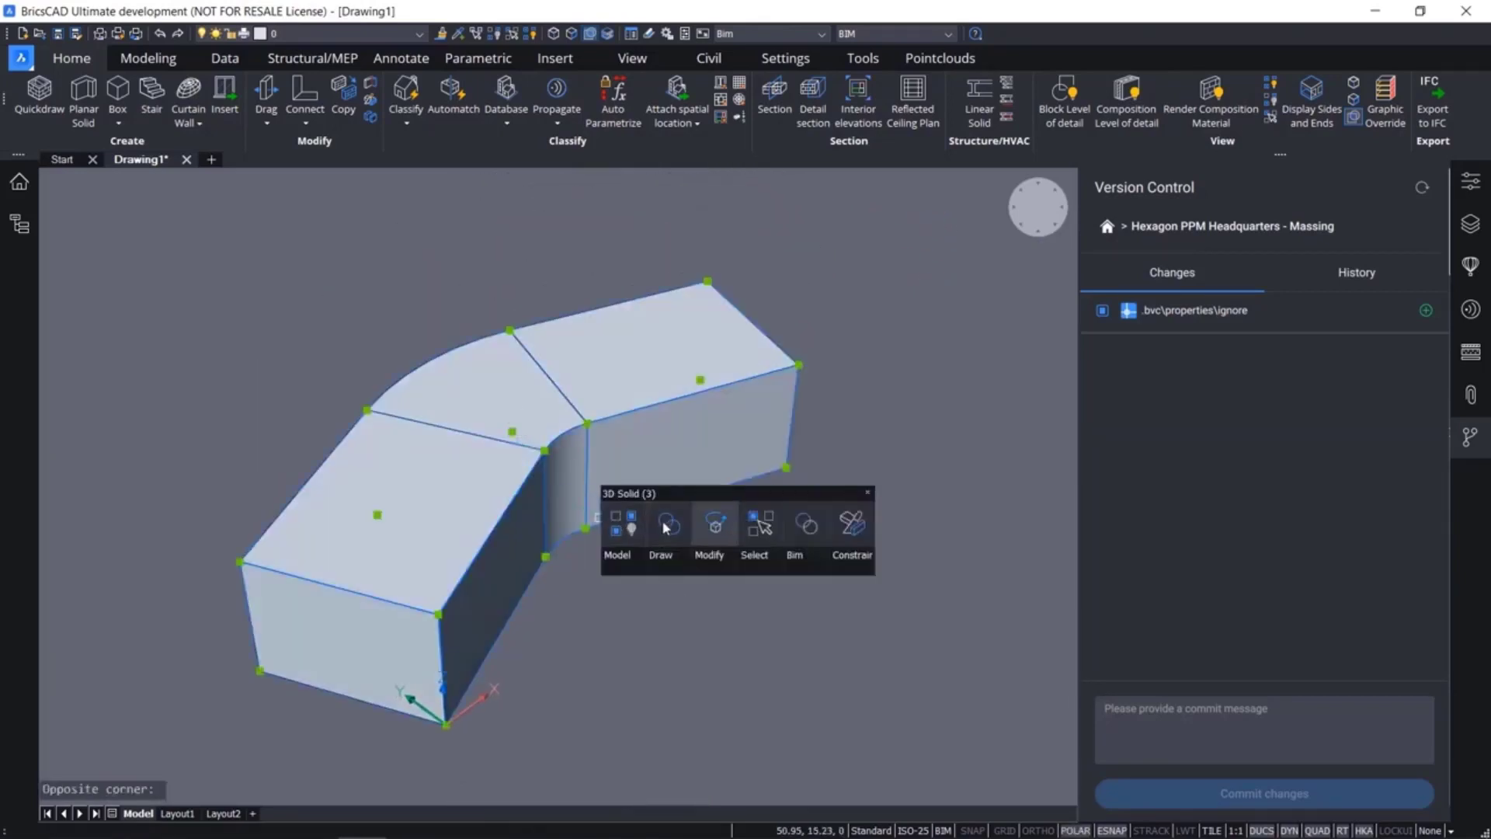
click(665, 524)
Rotate the end face at the origin about its vertical edge there, to a displayed angle of about 158°
click(432, 643)
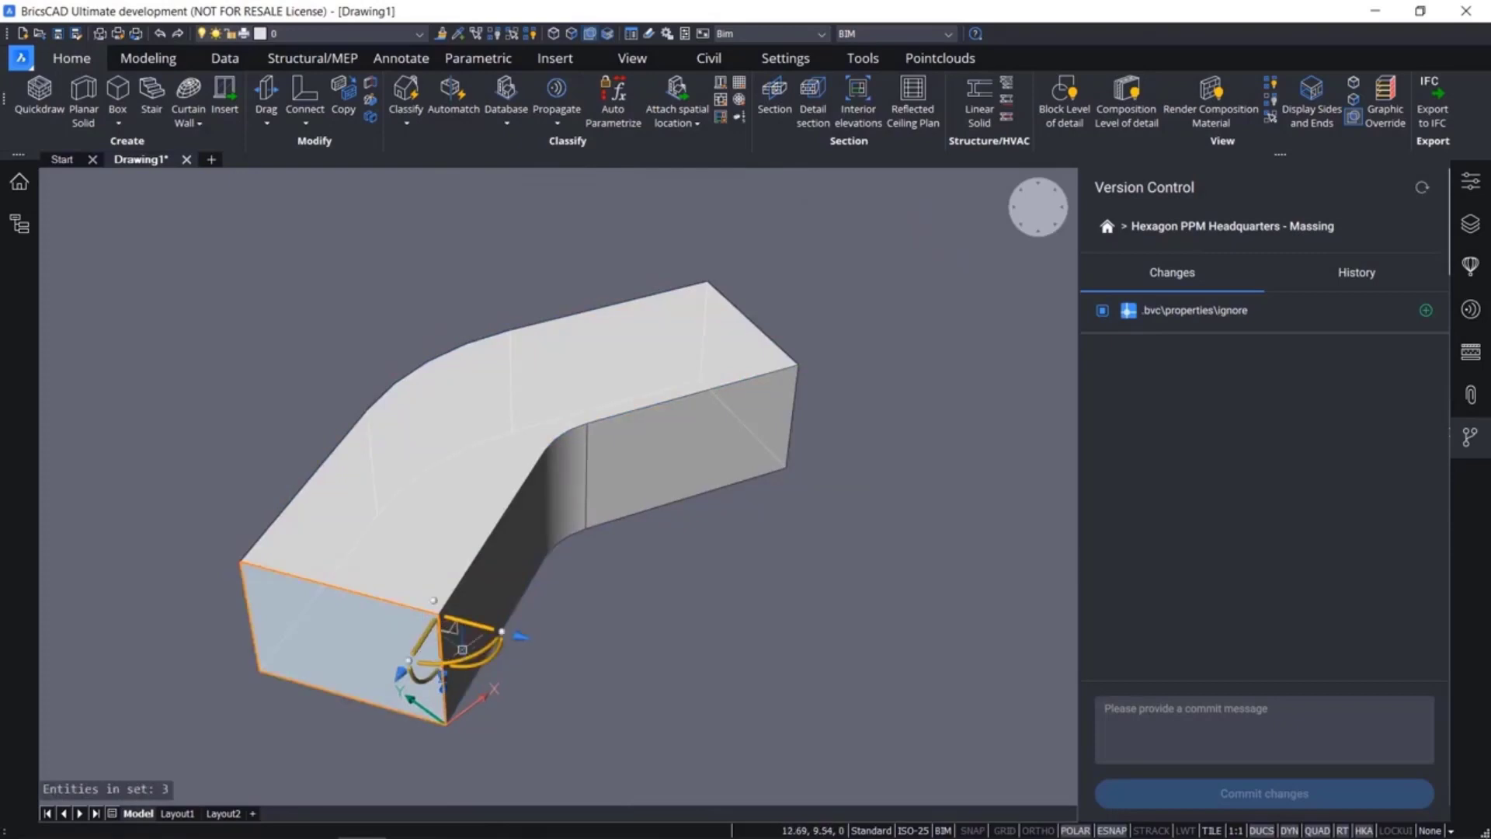
click(470, 650)
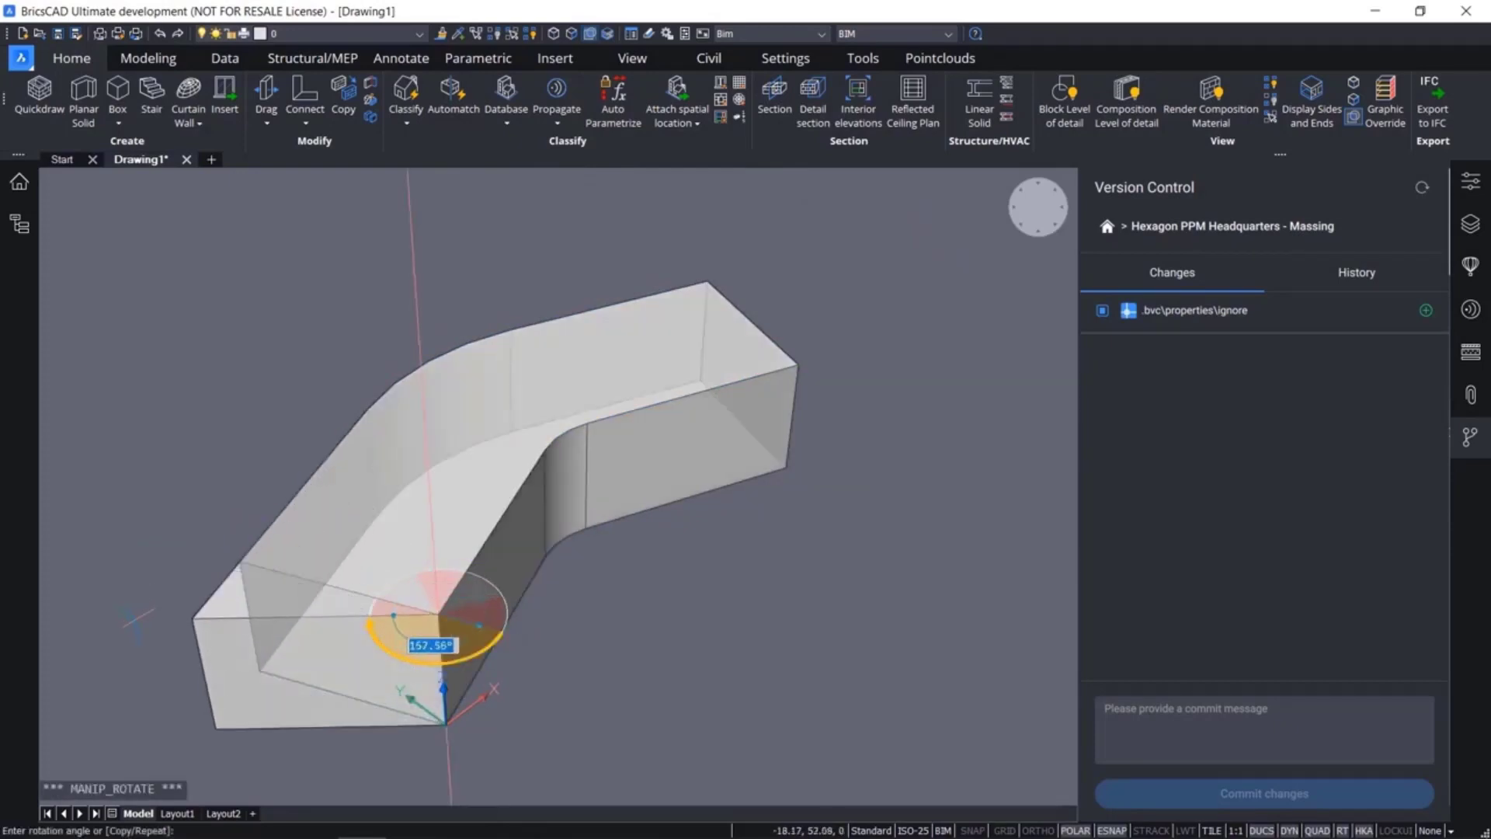
click(140, 615)
key(Escape)
Rotate the opposite end face of the massing about its inner vertical edge by about 41°
shift+middle_drag(738, 497, 443, 505)
click(566, 534)
click(619, 531)
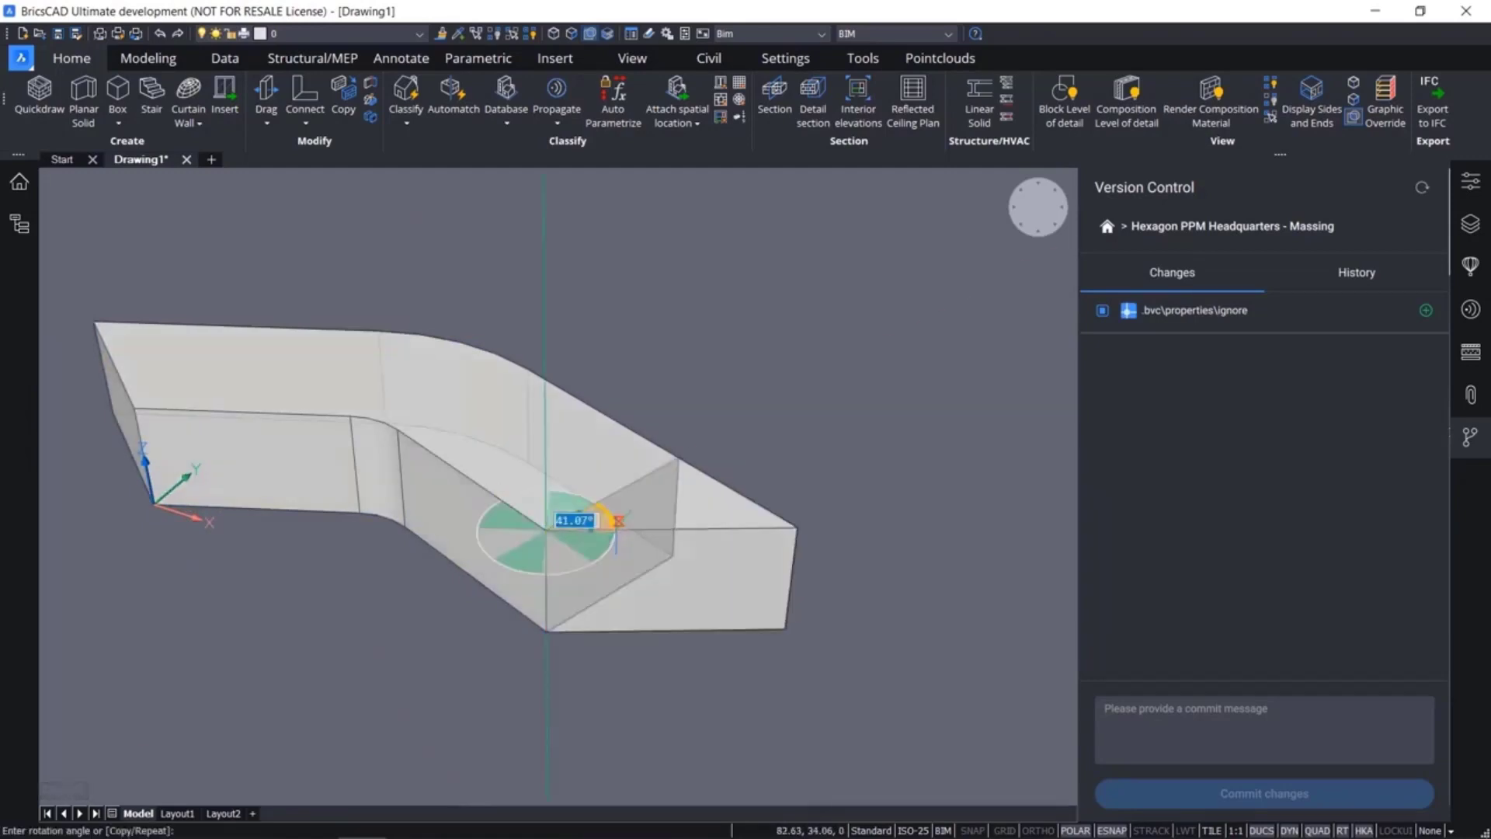
key(Escape)
shift+middle_drag(497, 516, 711, 482)
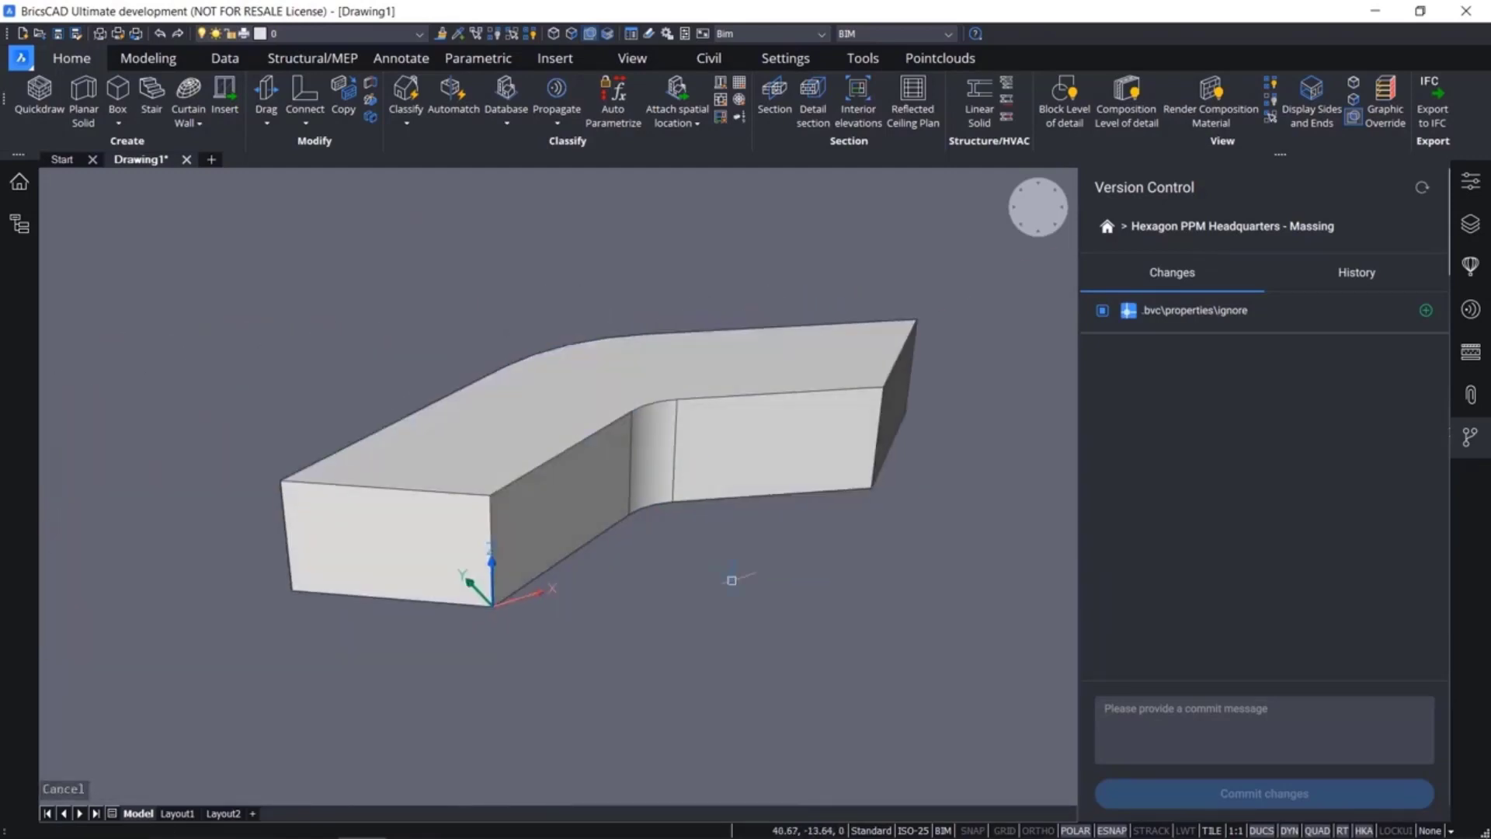
Save the drawing as "Hexagon PPM Headquarters - massing" in the "Hexagon PPM Headquarters - Massing" project folder
click(58, 34)
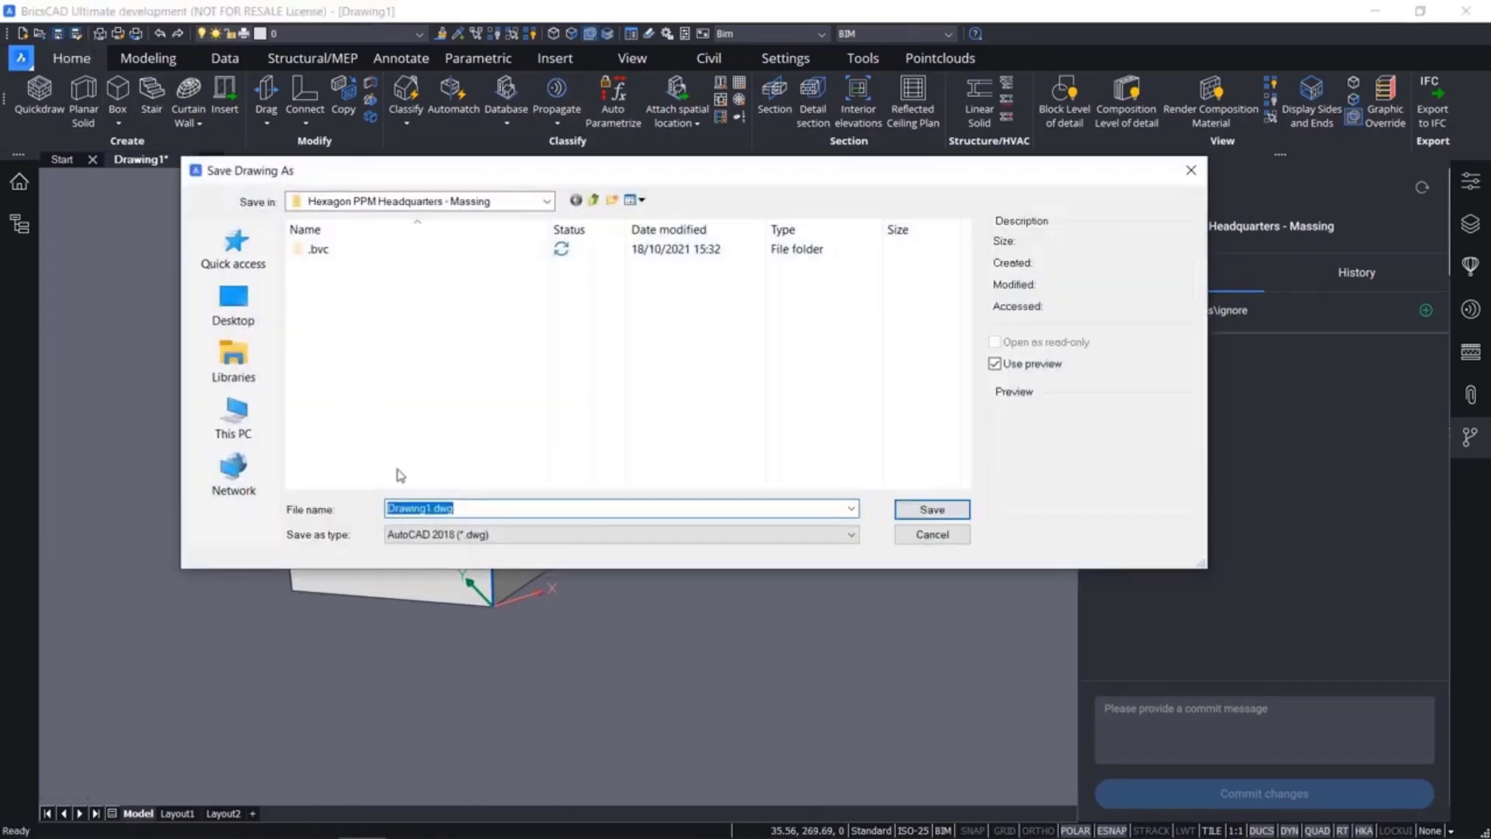
text(Hexagon PPM Headquarte)
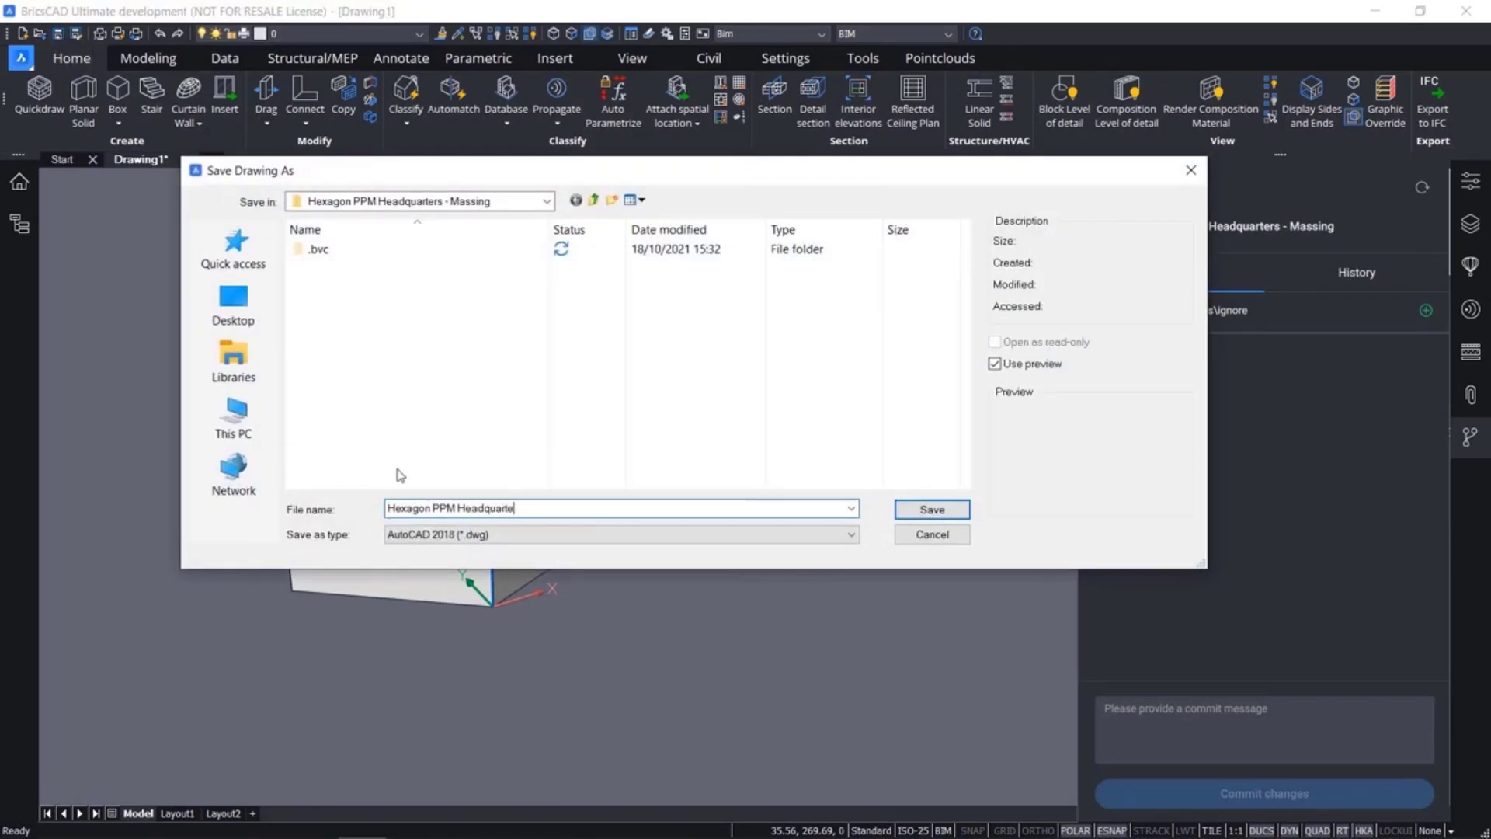
text(rs - massing)
key(Return)
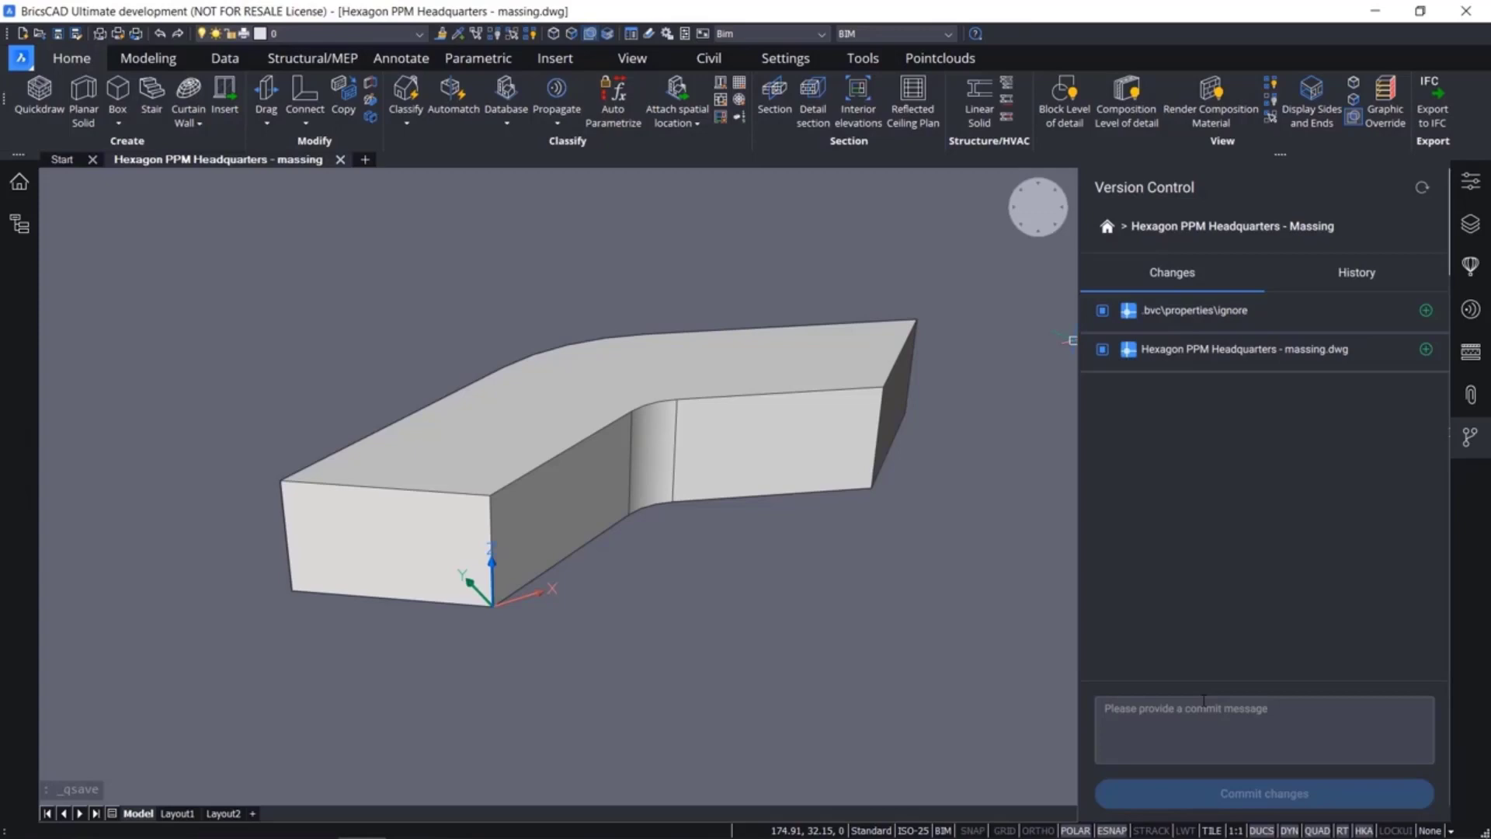
Commit the project changes with the message "1. Massing of headquarters V1" and return to the list of local changes
click(1203, 701)
text(1.)
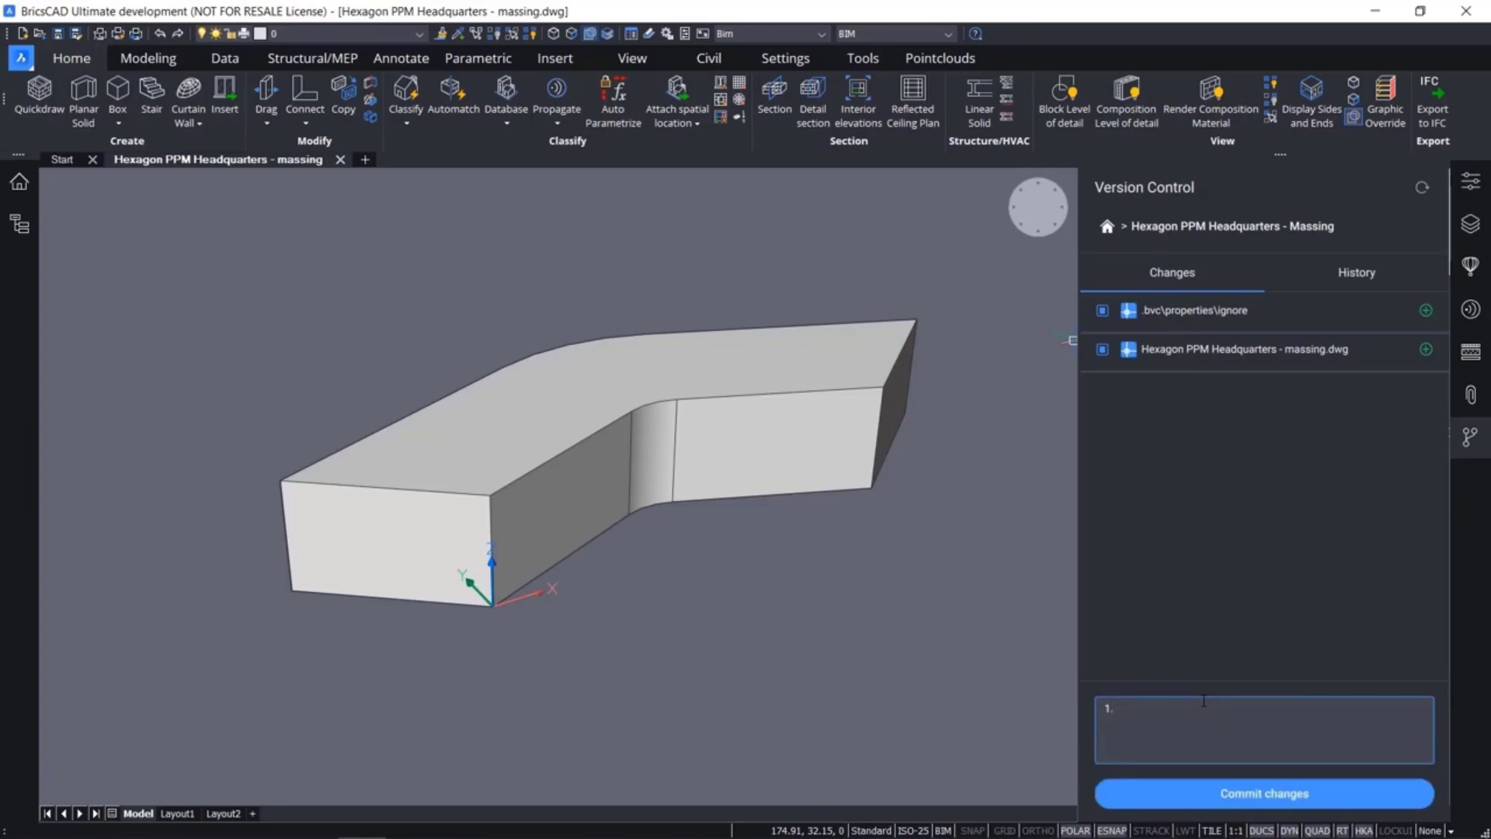
text( Massing of headquarters V1)
click(1311, 792)
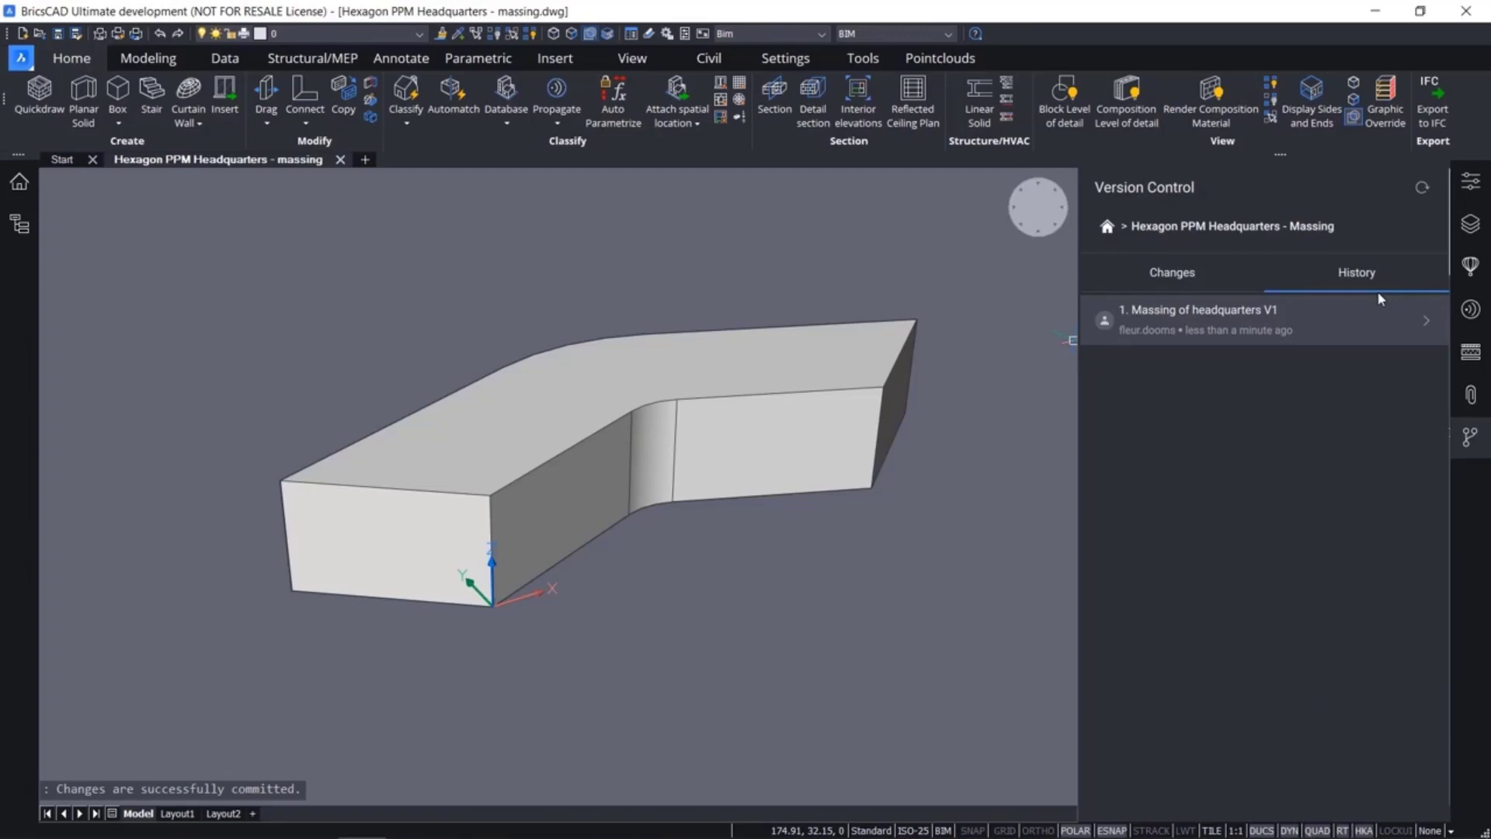
click(1174, 273)
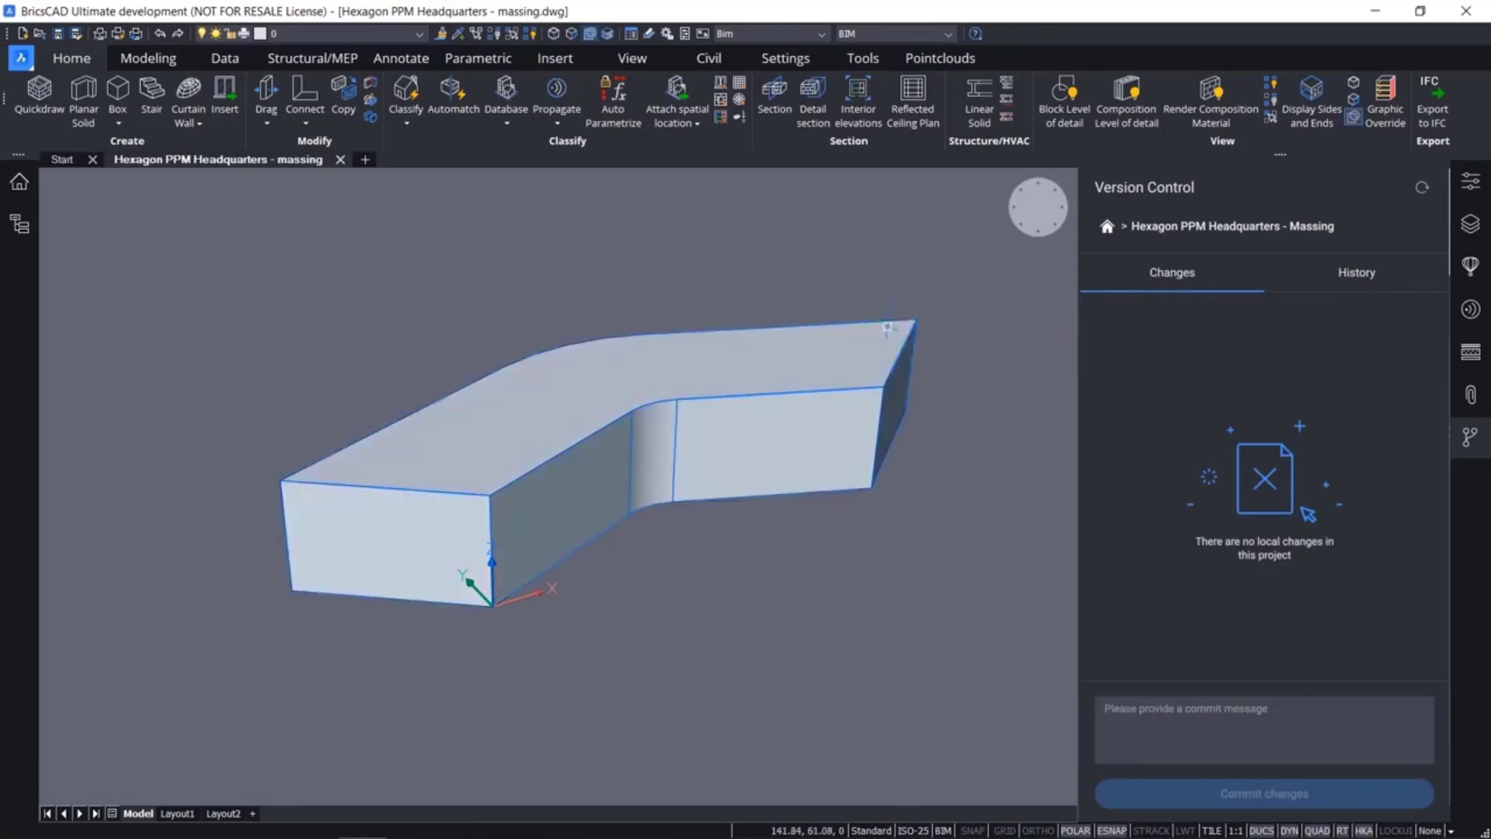
mouse_move(880, 325)
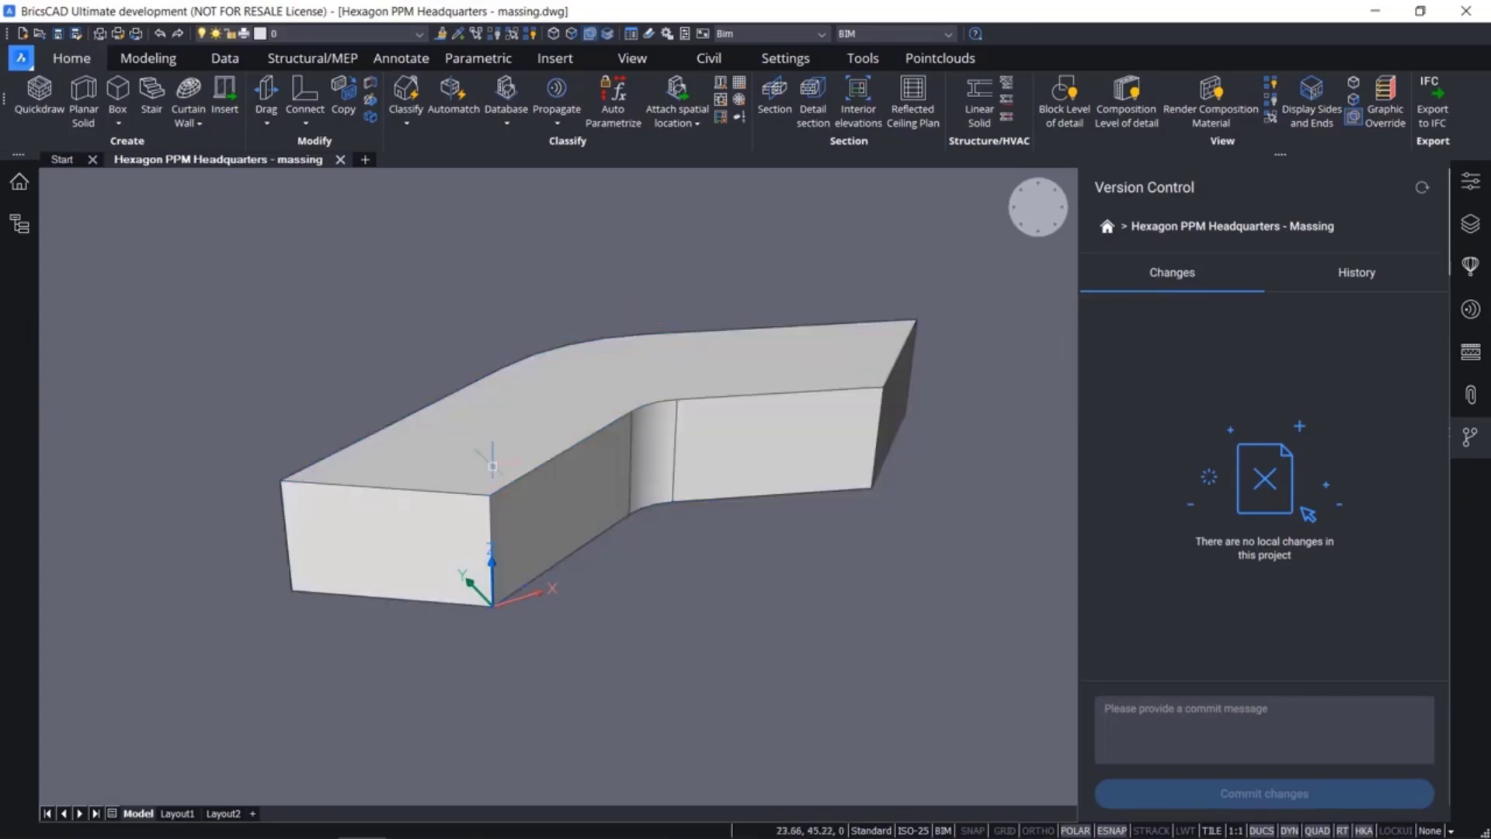
Inset the roof outline and offset the lengthwise guide line over the wing at the origin by 6 m
mouse_move(520, 466)
click(567, 486)
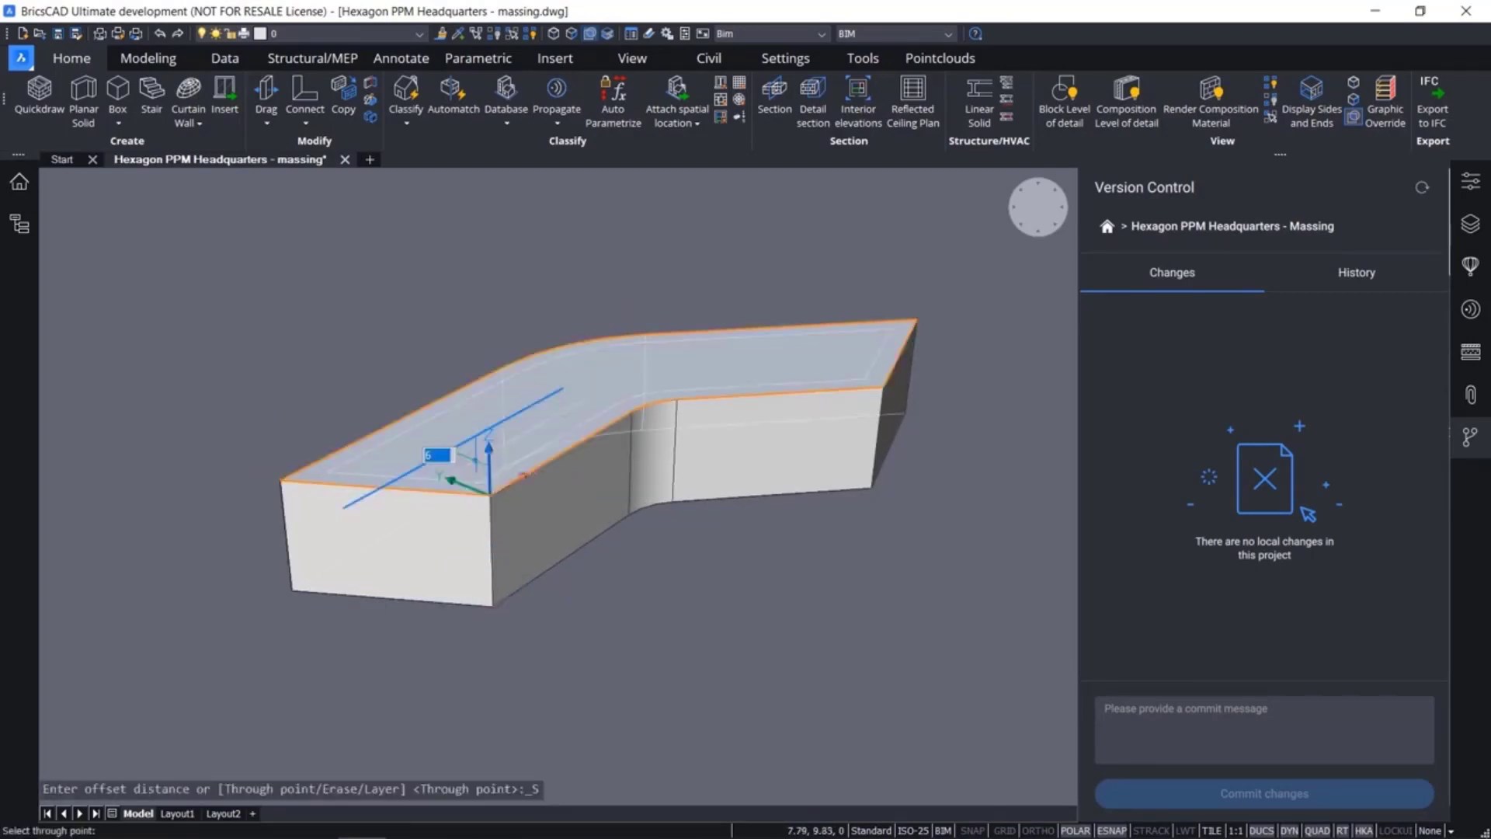
text(6)
key(Return)
shift+middle_drag(474, 403, 386, 520)
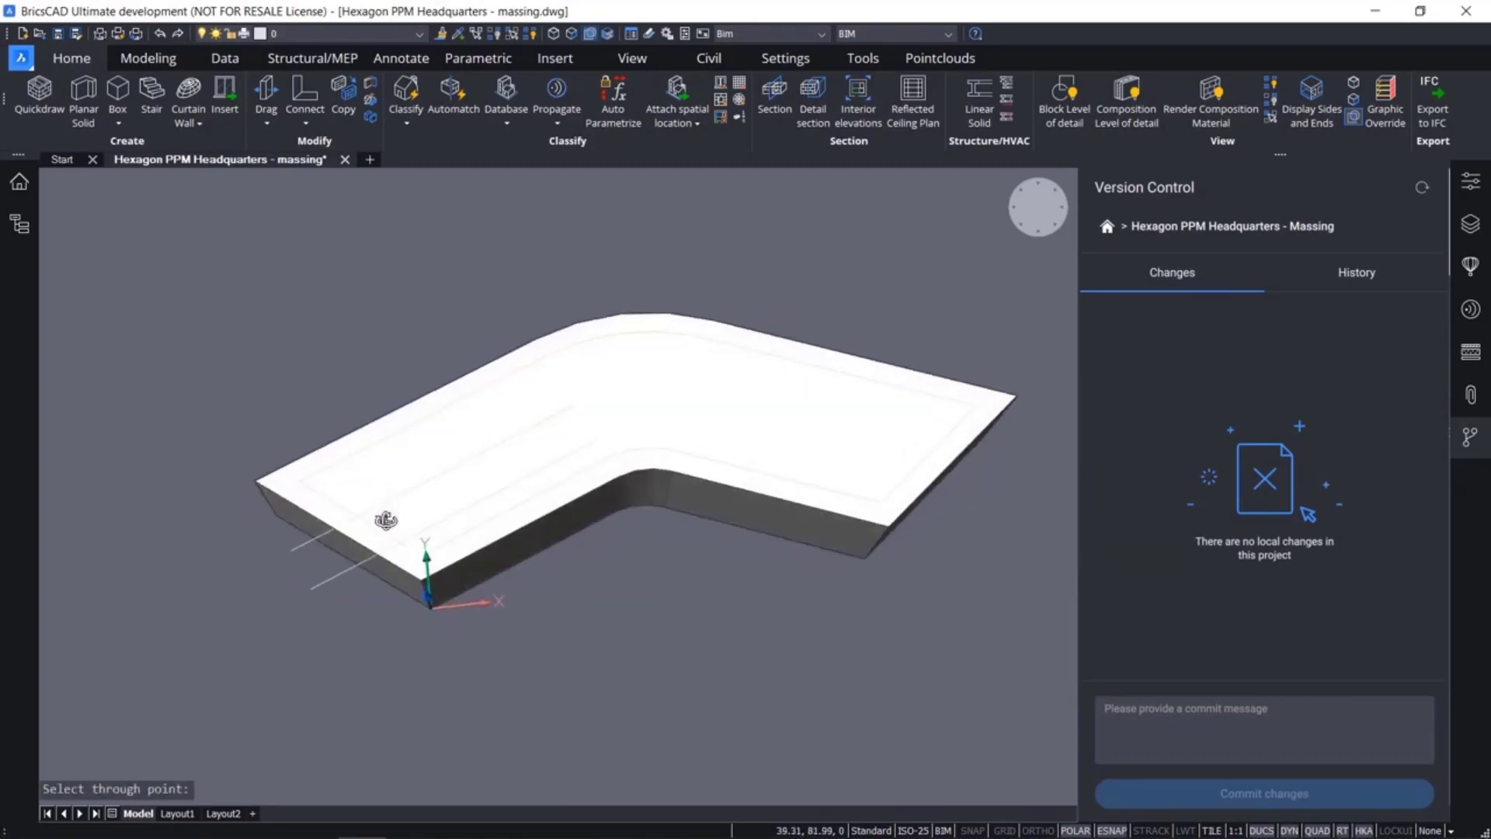
Draw two short lines joining the outer roof edge to the inset outline near the outer side of the bend
text(l)
key(Return)
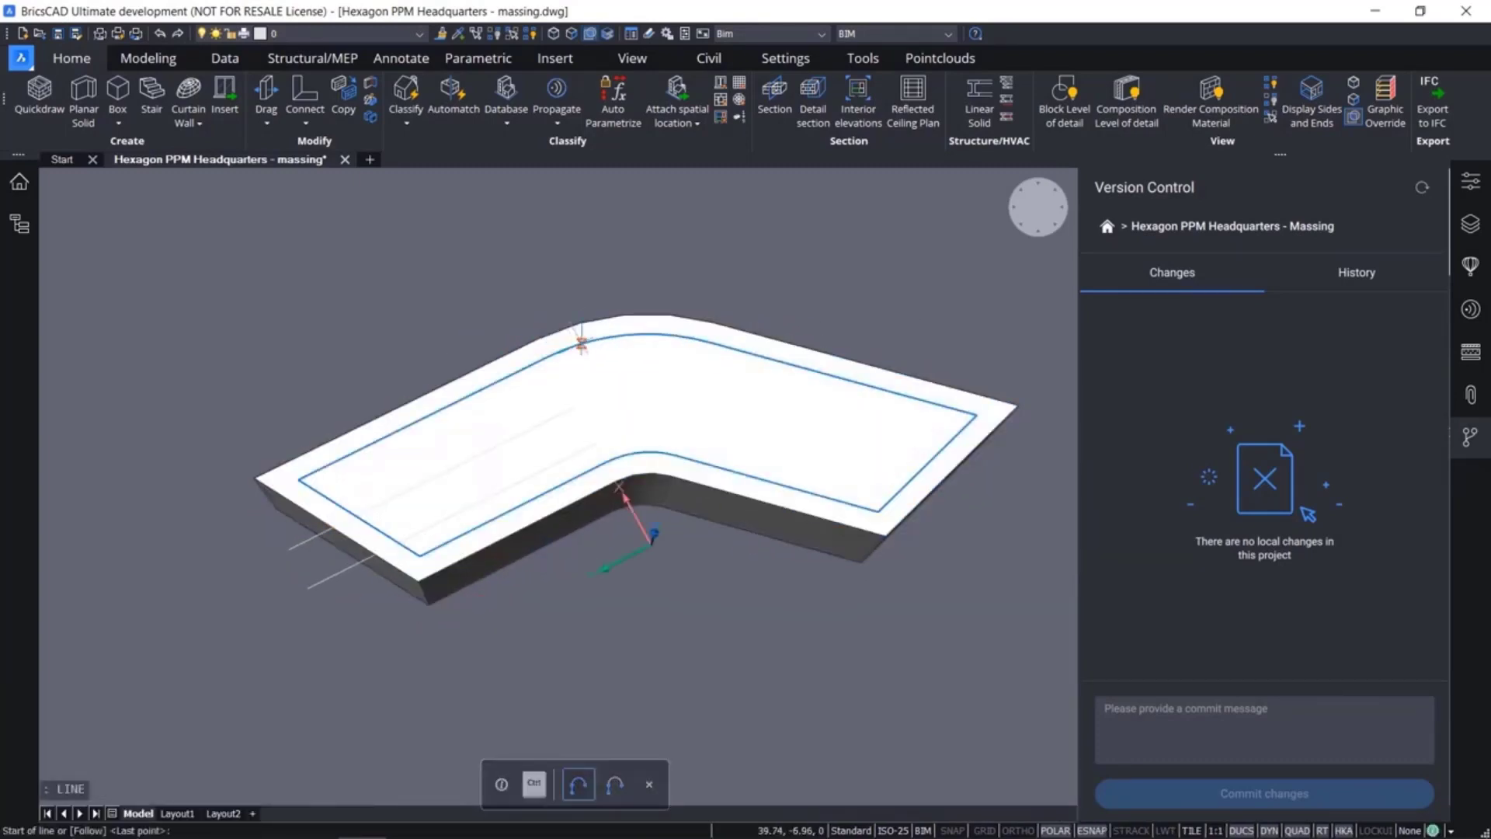
key(Escape)
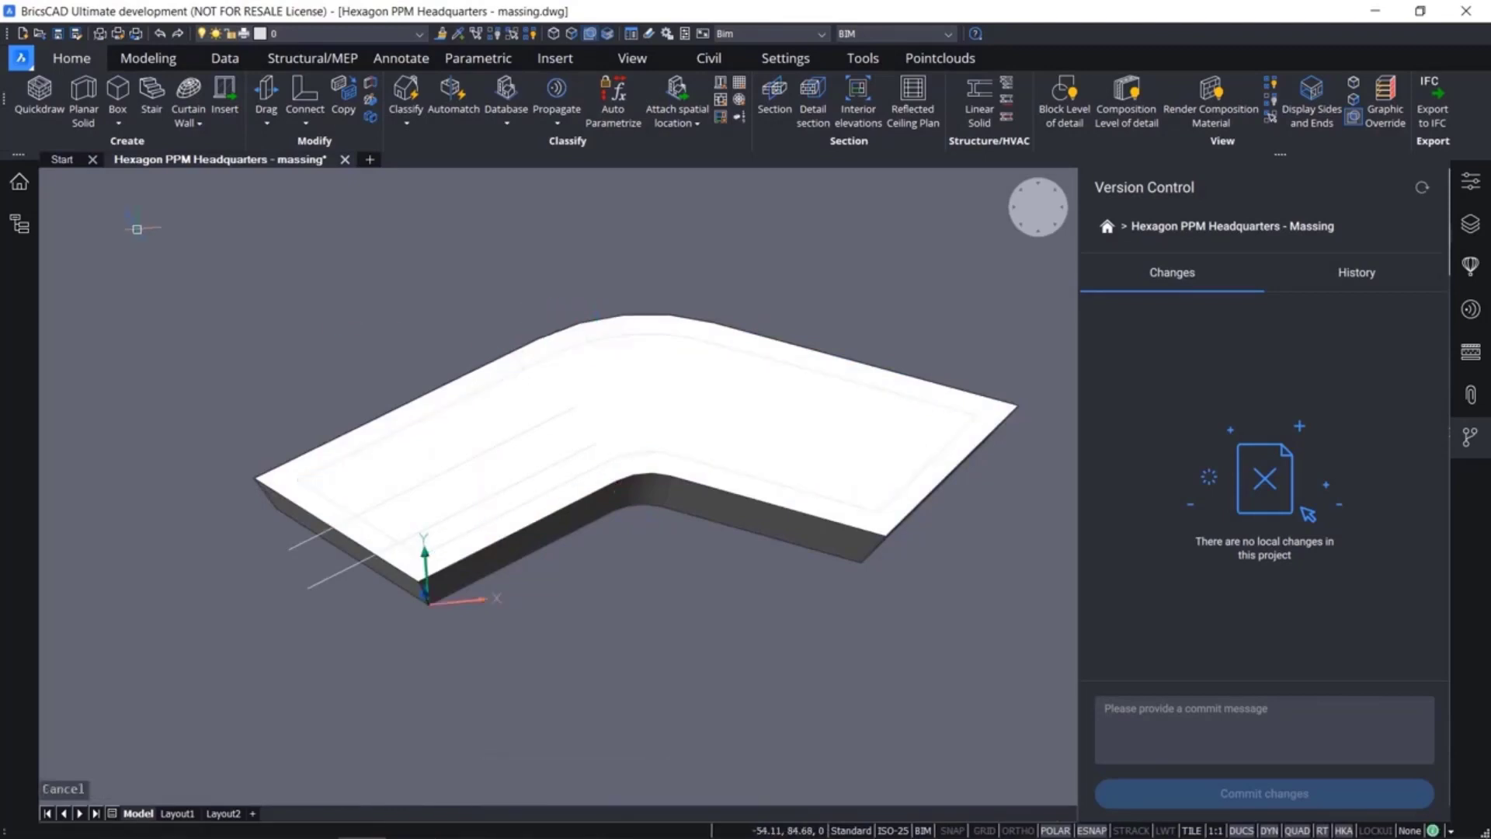
Mirror the four guide lines about the axis through the middle of the bend, keeping the originals
drag(136, 229, 662, 689)
text(mi)
key(Return)
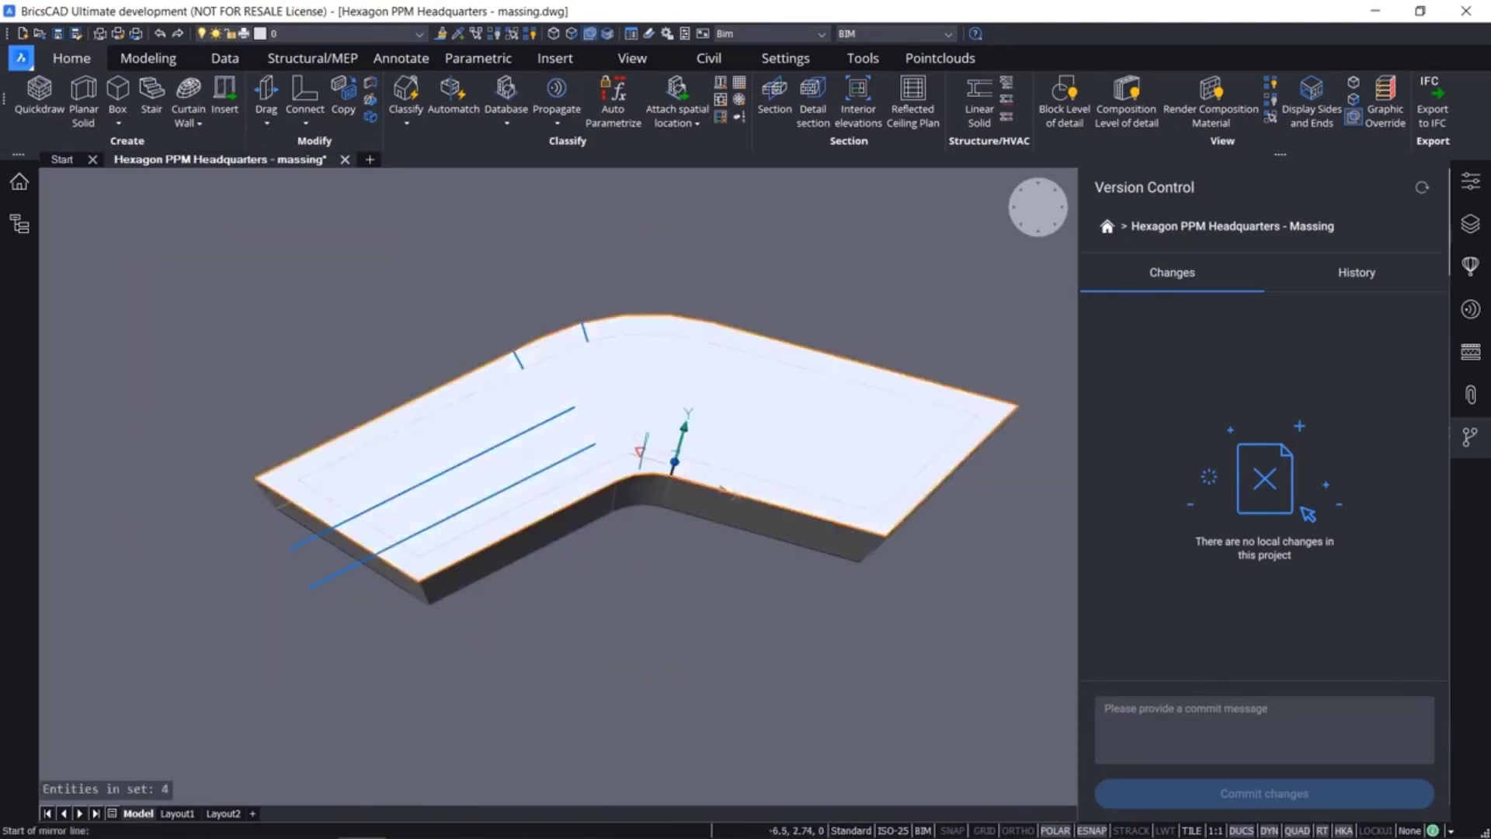
click(672, 473)
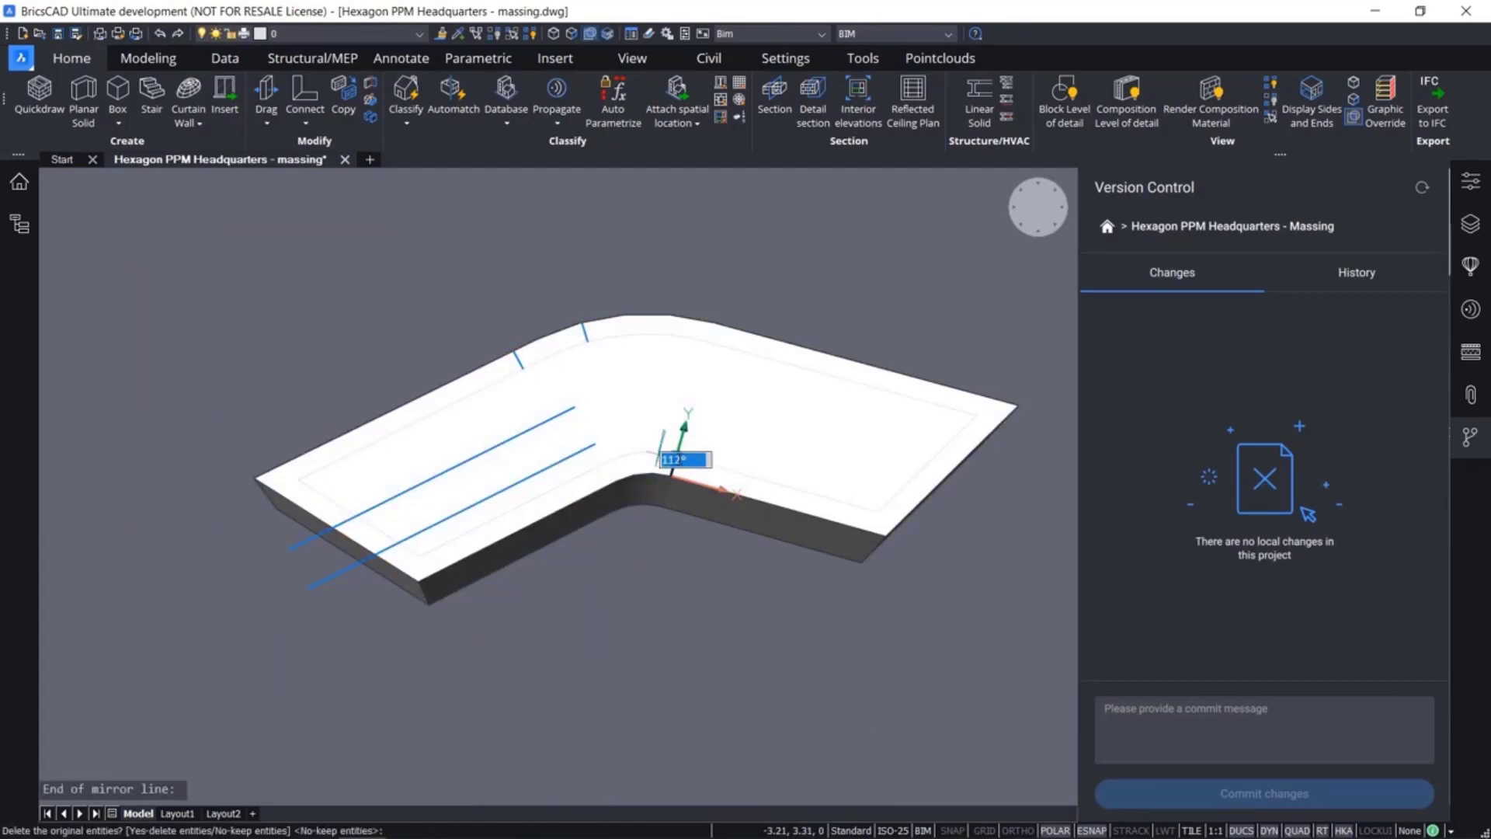
click(662, 452)
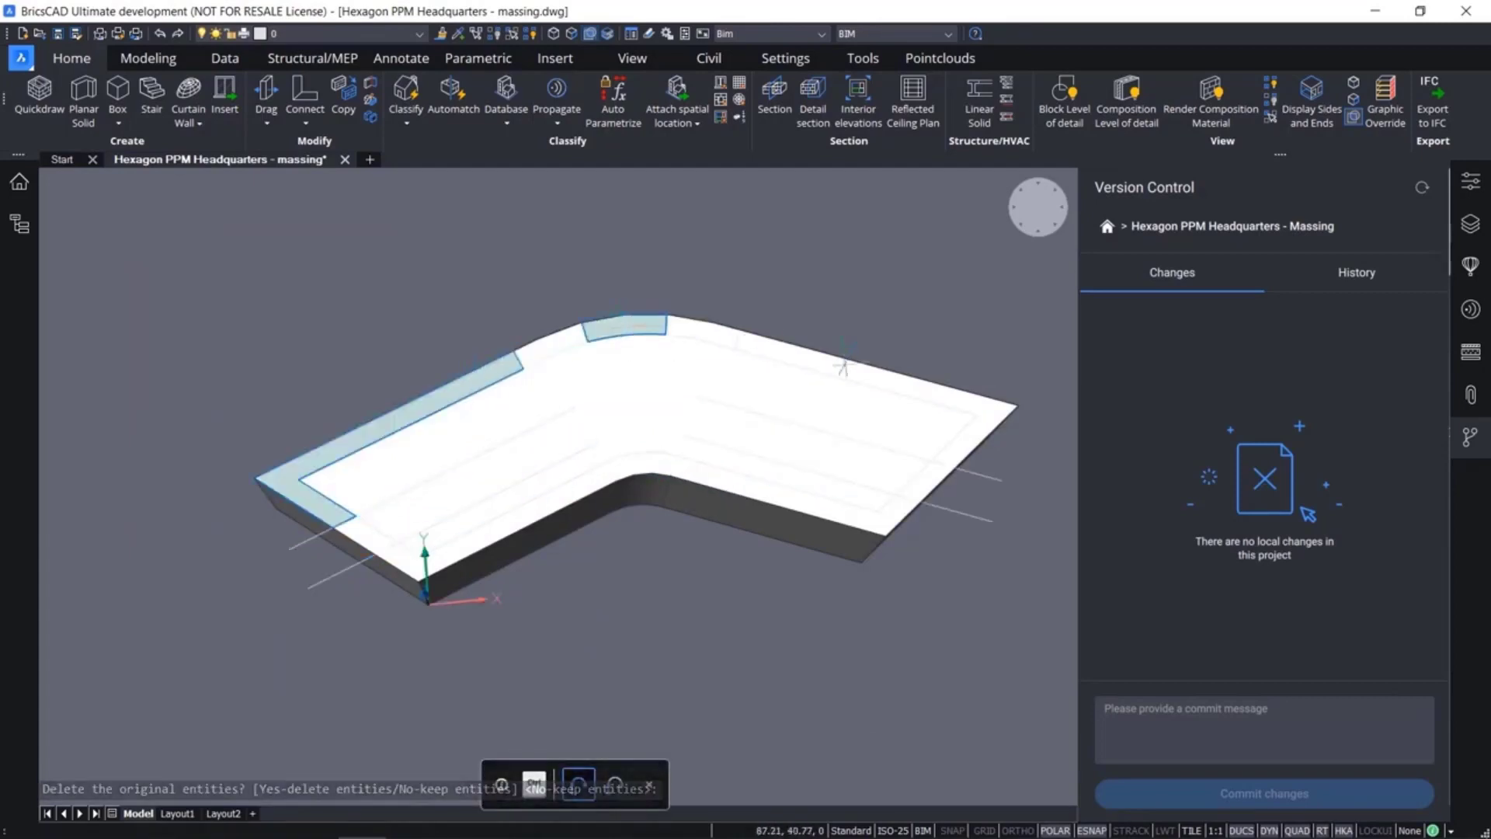
key(Return)
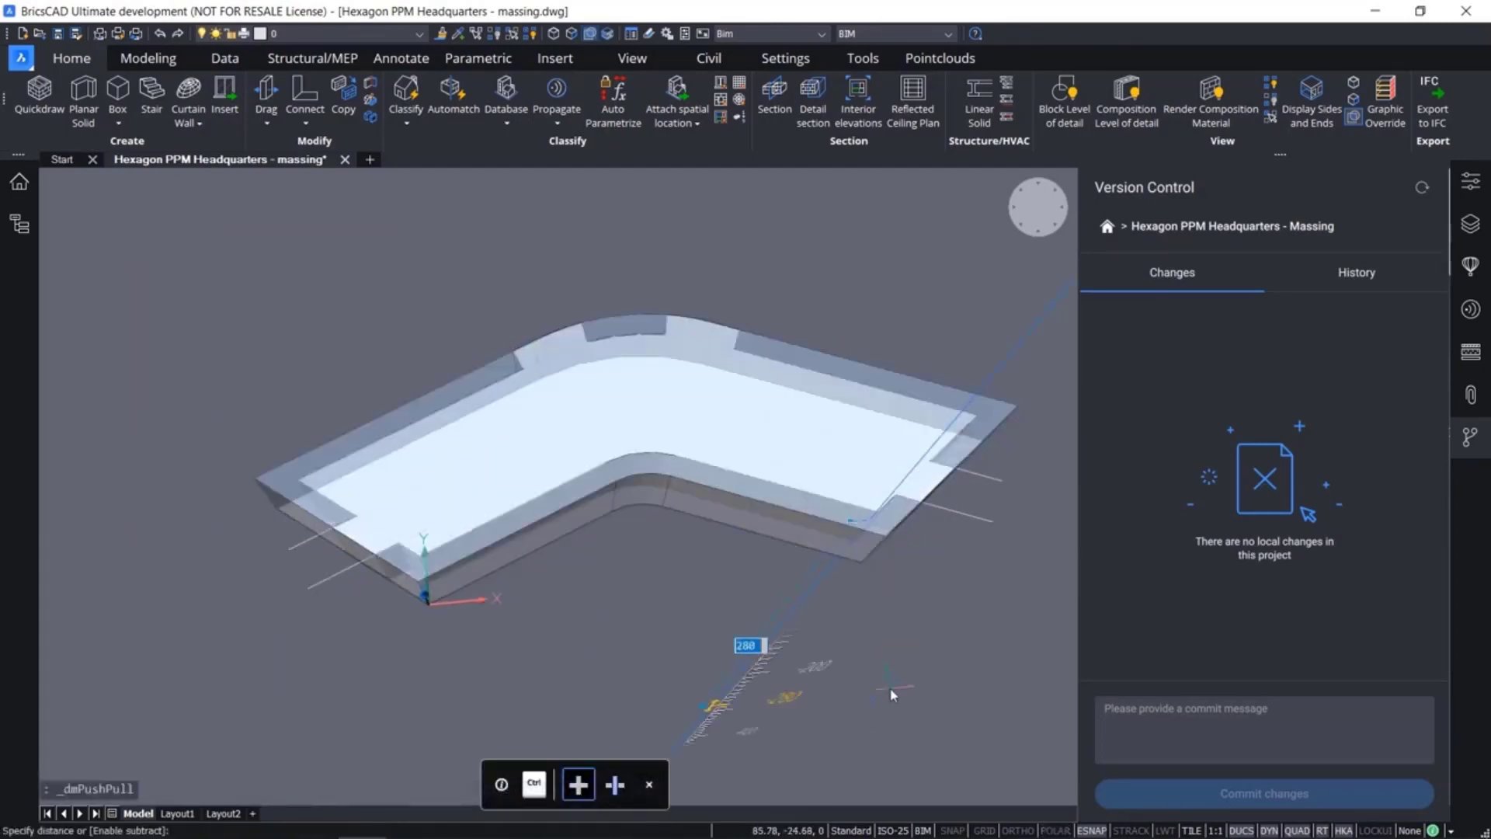
Push the perimeter strip boundaries between the guide lines down through the massing, leaving four protruding blocks
click(892, 695)
shift+middle_drag(582, 574, 668, 497)
scroll(368, 551, up, 2)
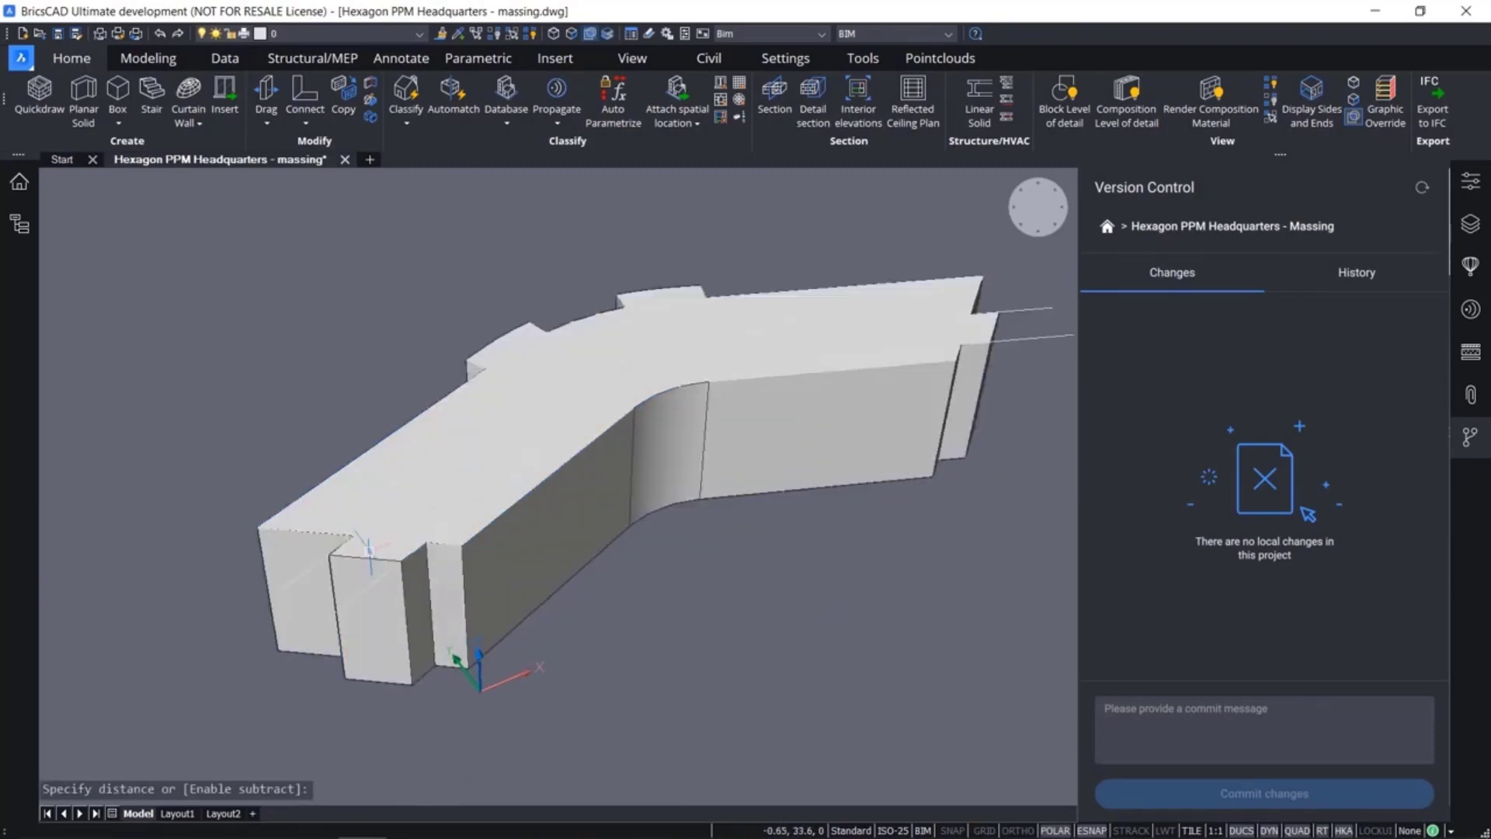
Push/pull the top boundaries of the four protruding blocks upward by 4 m
click(373, 548)
click(487, 353)
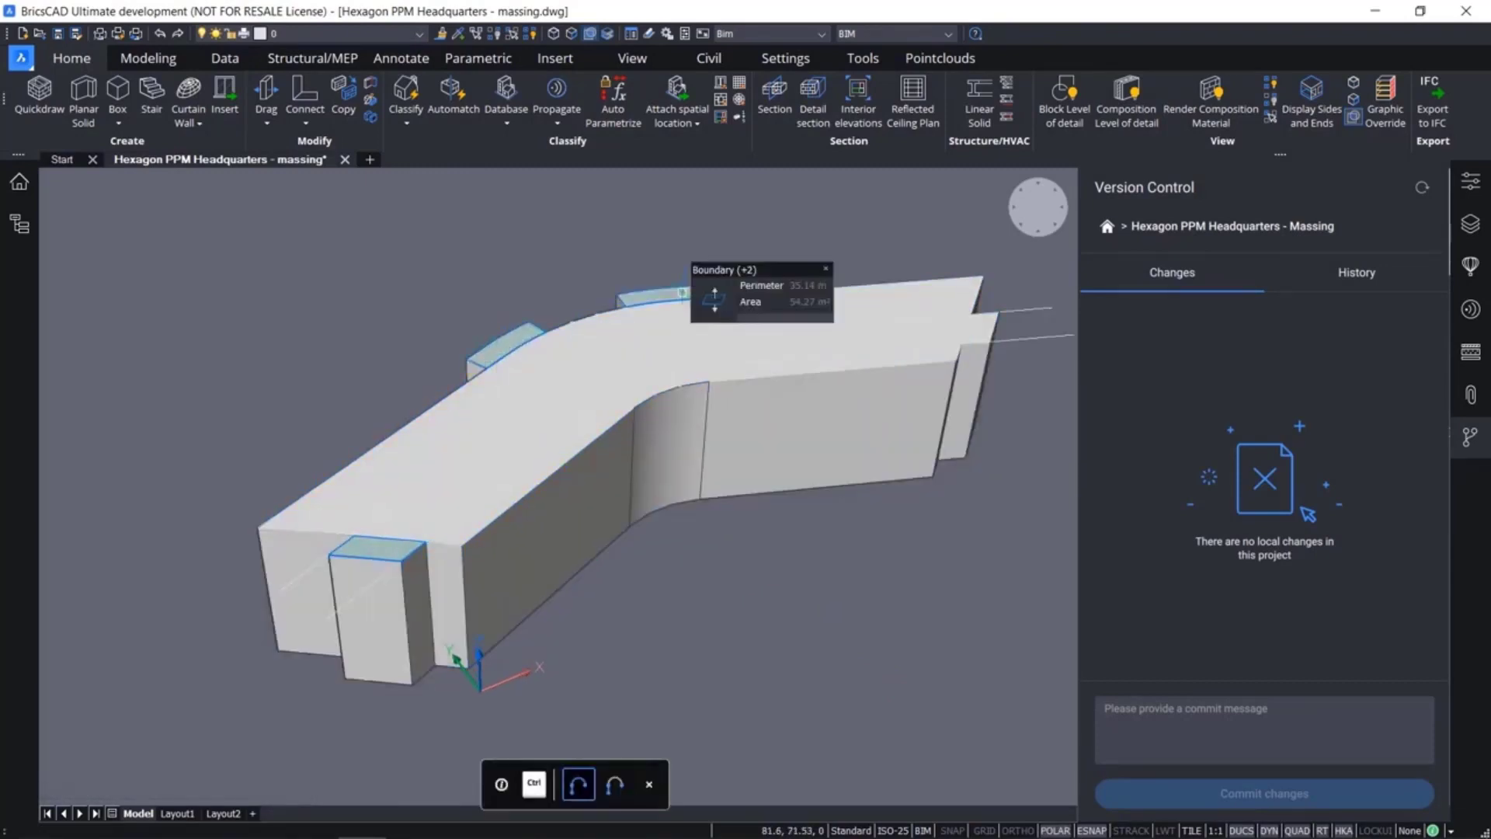
click(682, 293)
click(979, 330)
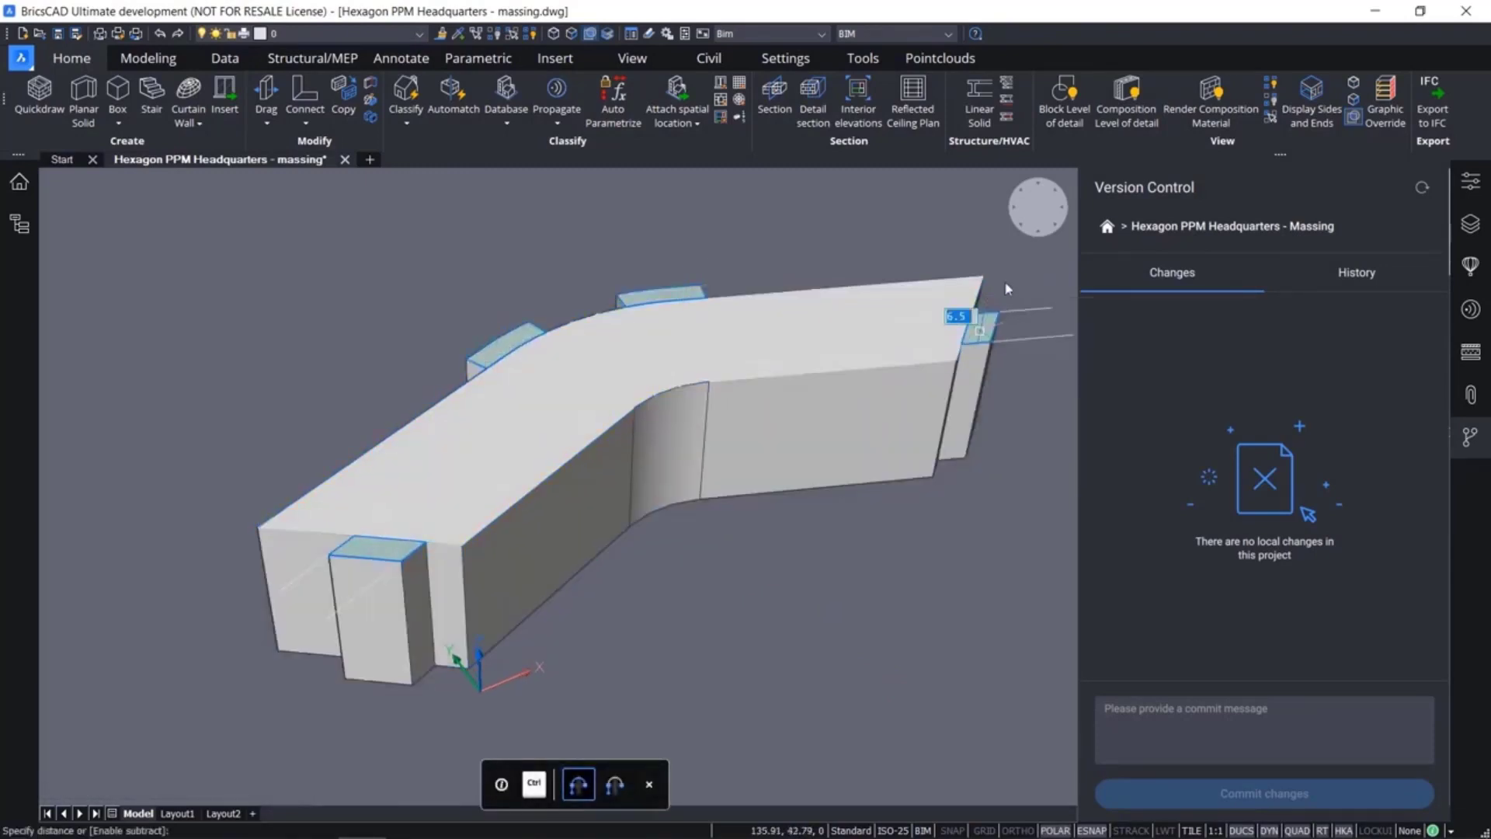
text(4)
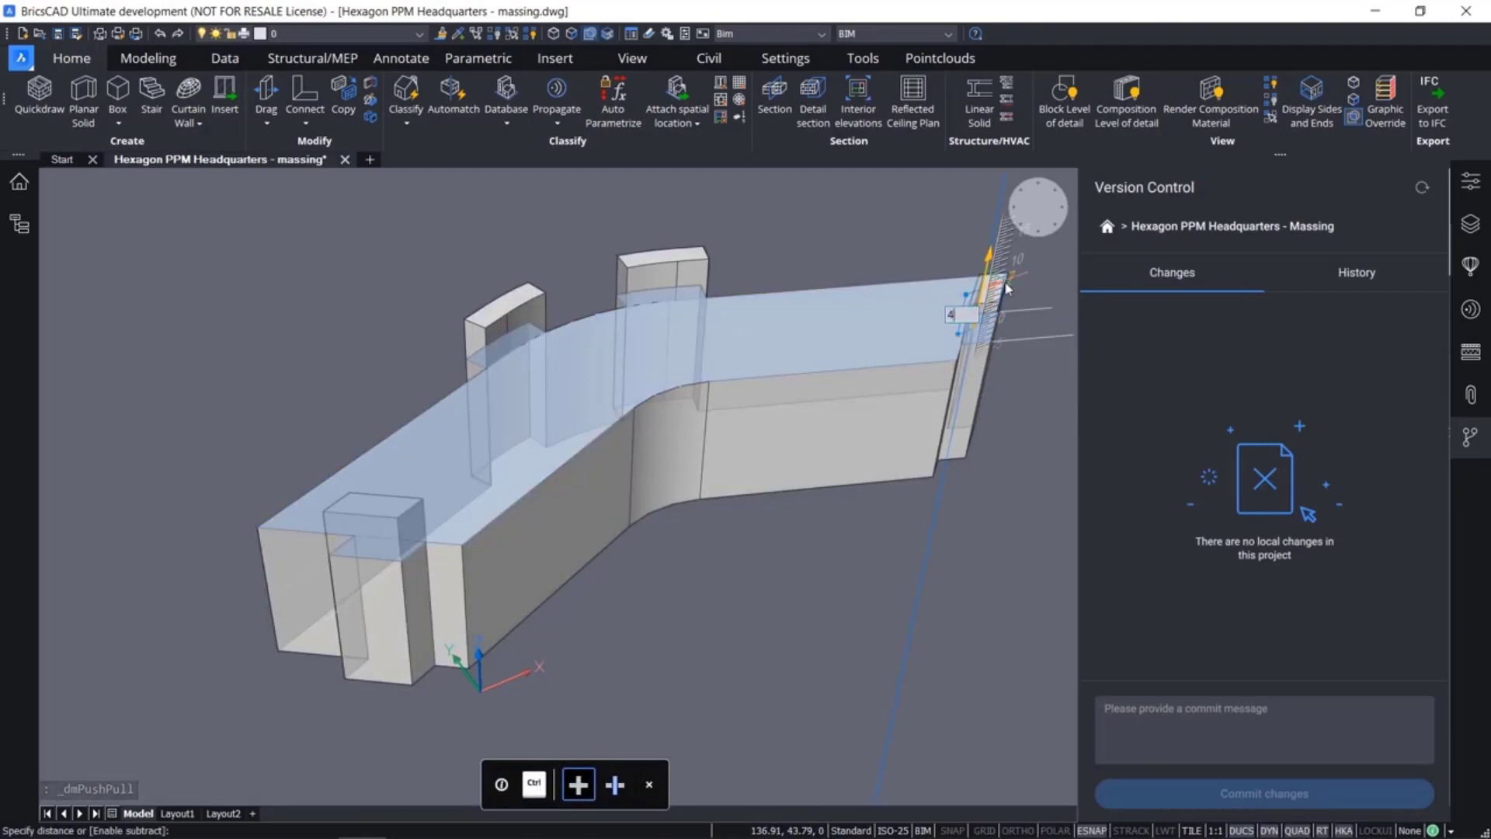
key(Return)
key(Escape)
Delete all the guide lines and the inset outline on the massing's roof
shift+middle_drag(777, 527, 586, 531)
scroll(594, 512, down, 2)
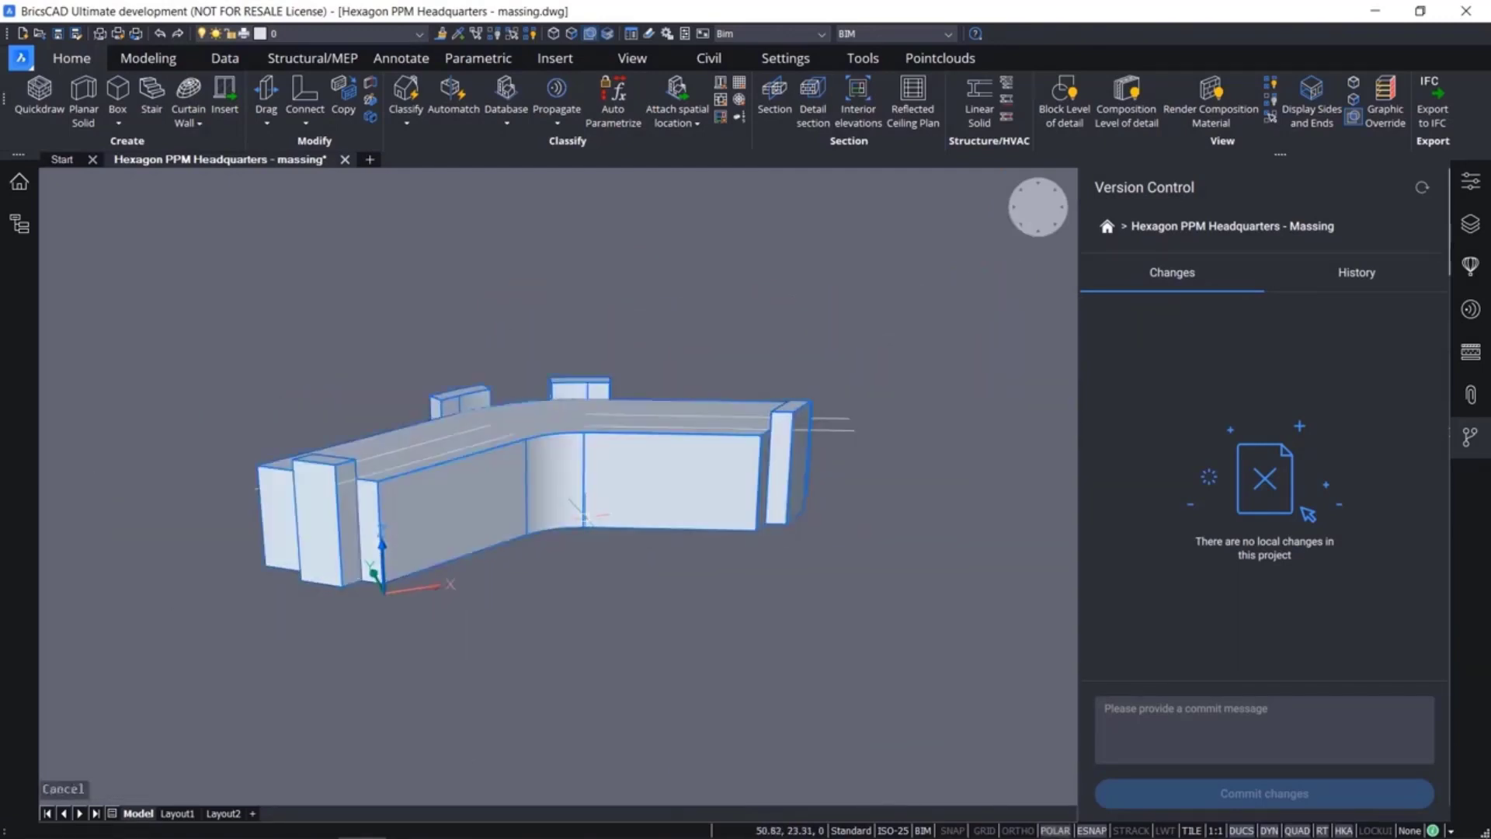
drag(177, 319, 1019, 506)
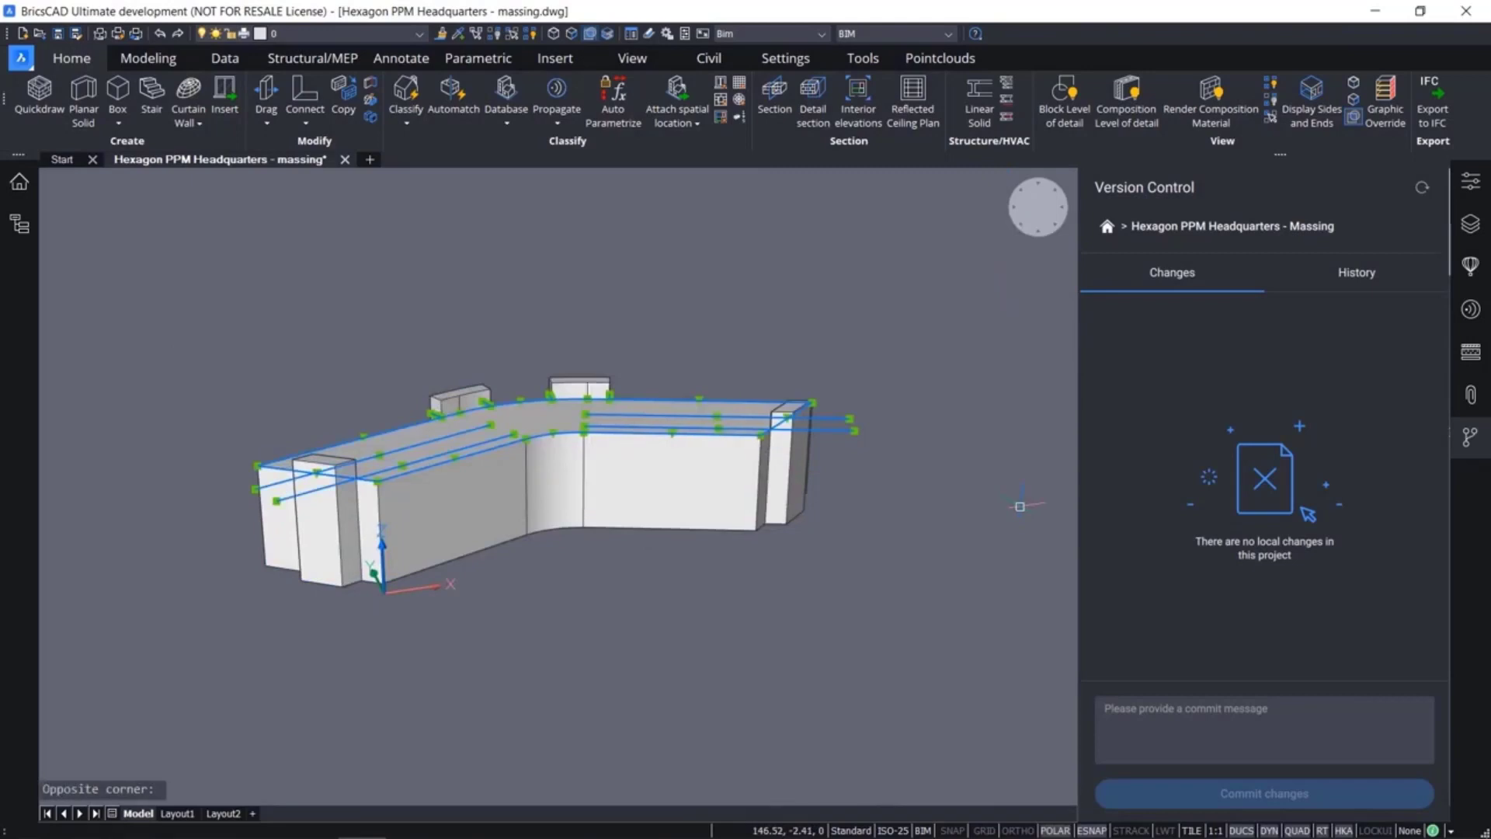
key(Delete)
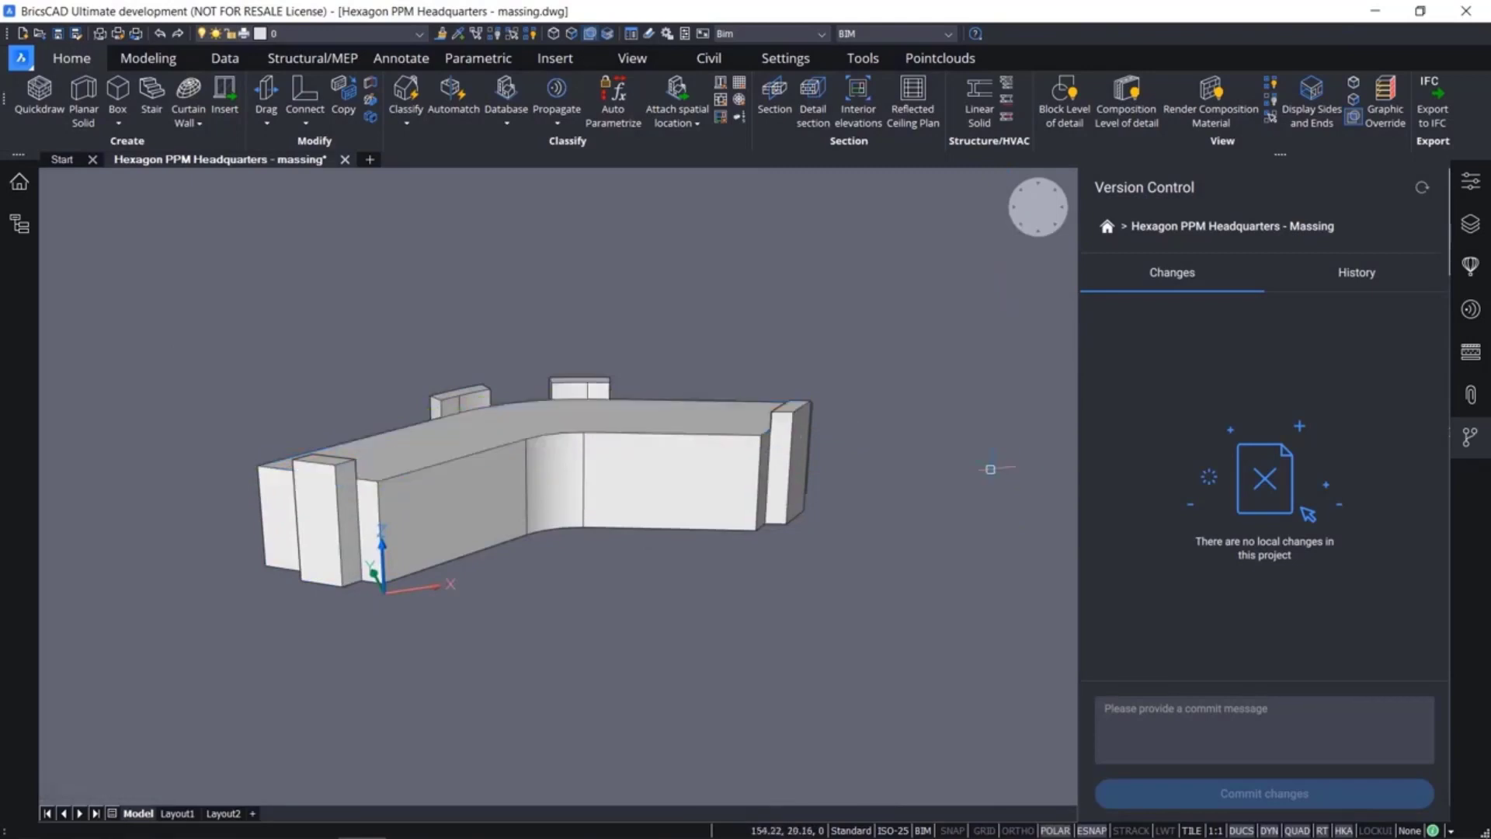
Save the drawing and commit the changed massing file with the message "2. Massing V2"
key(ctrl+s)
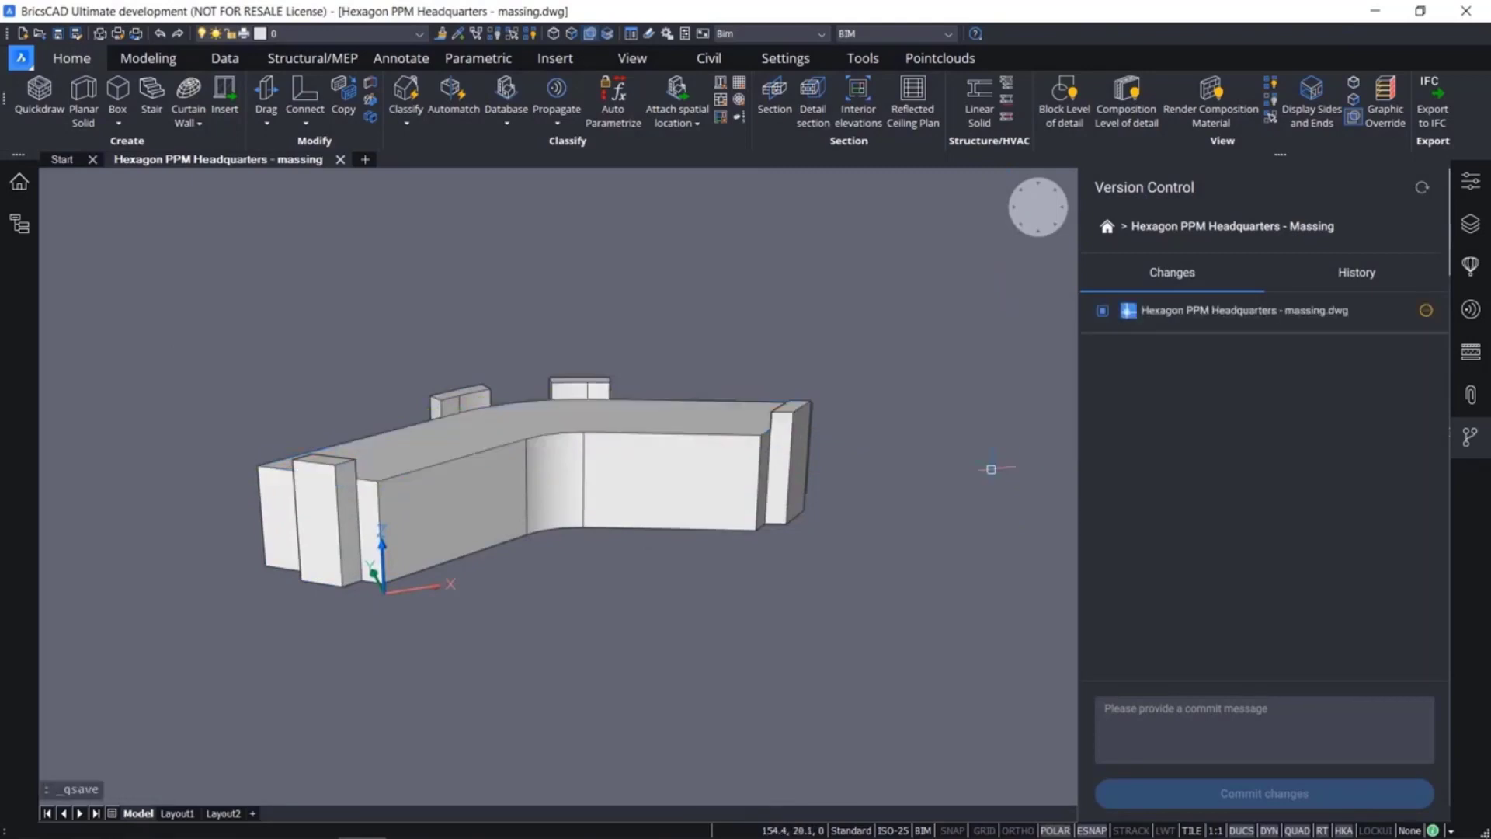
click(1306, 719)
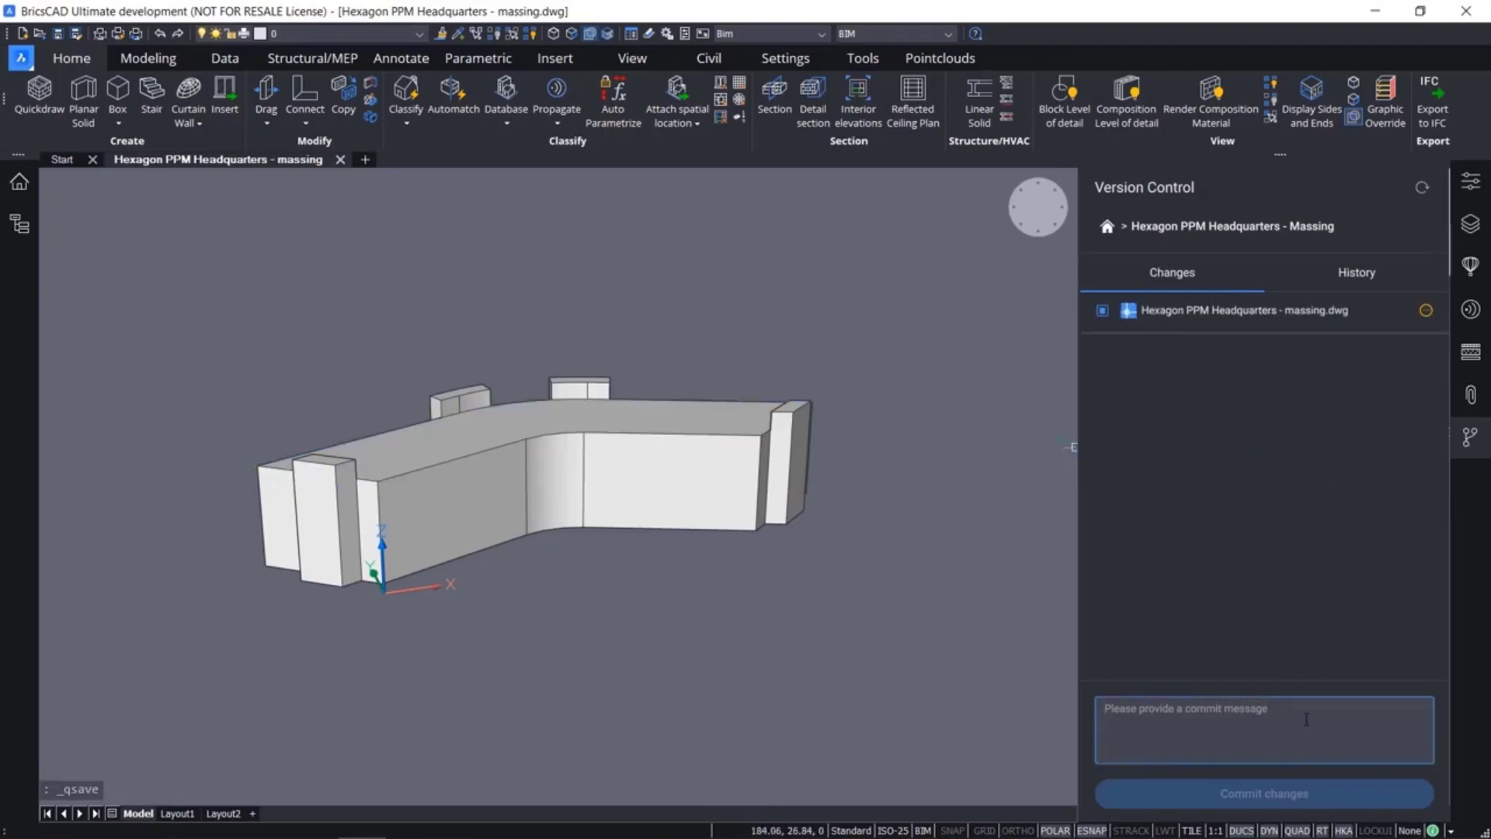
text(2)
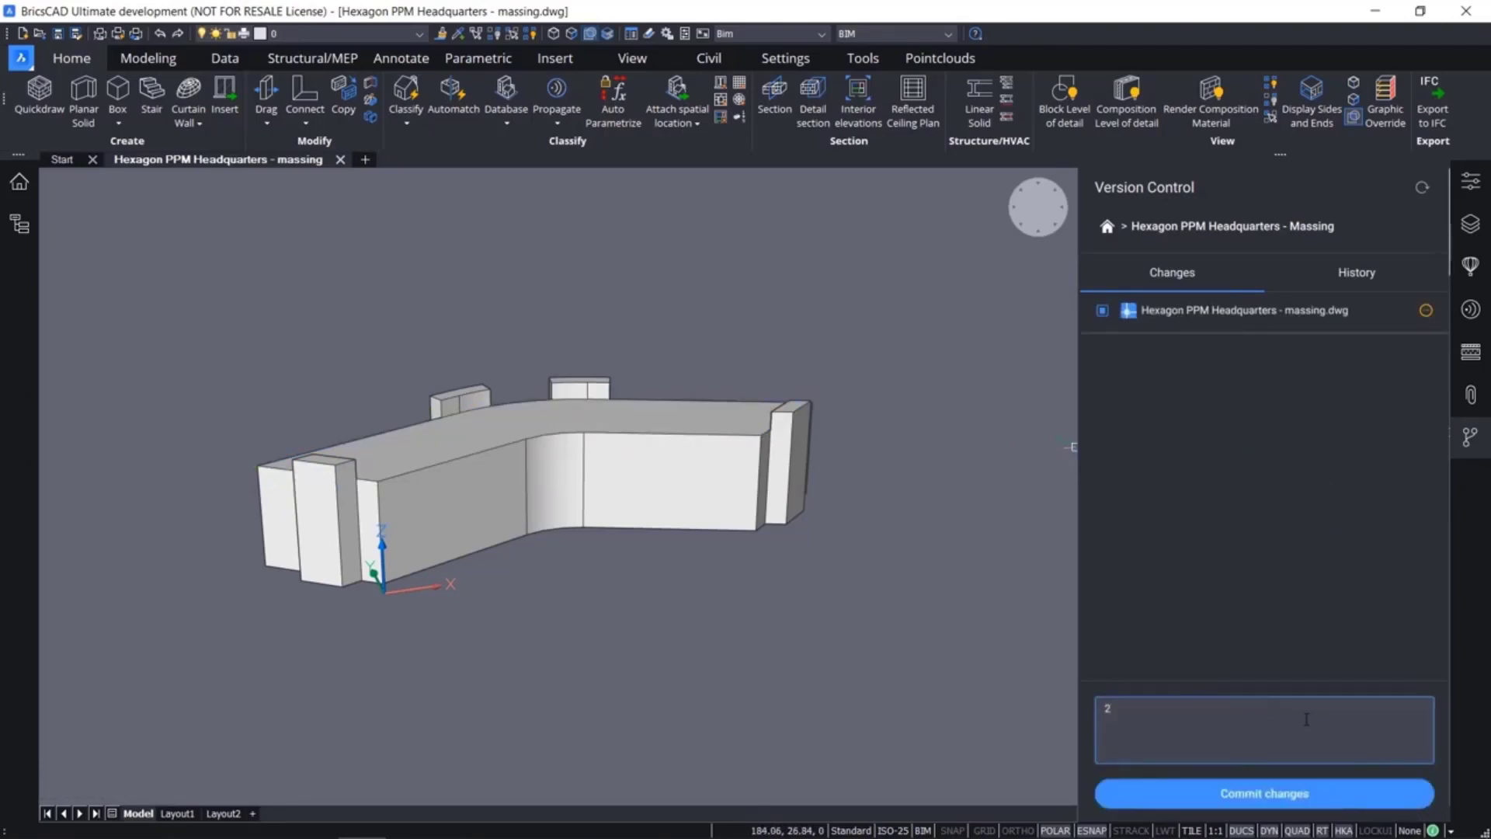
text(. Massing v)
key(BackSpace)
text(V2)
click(1301, 792)
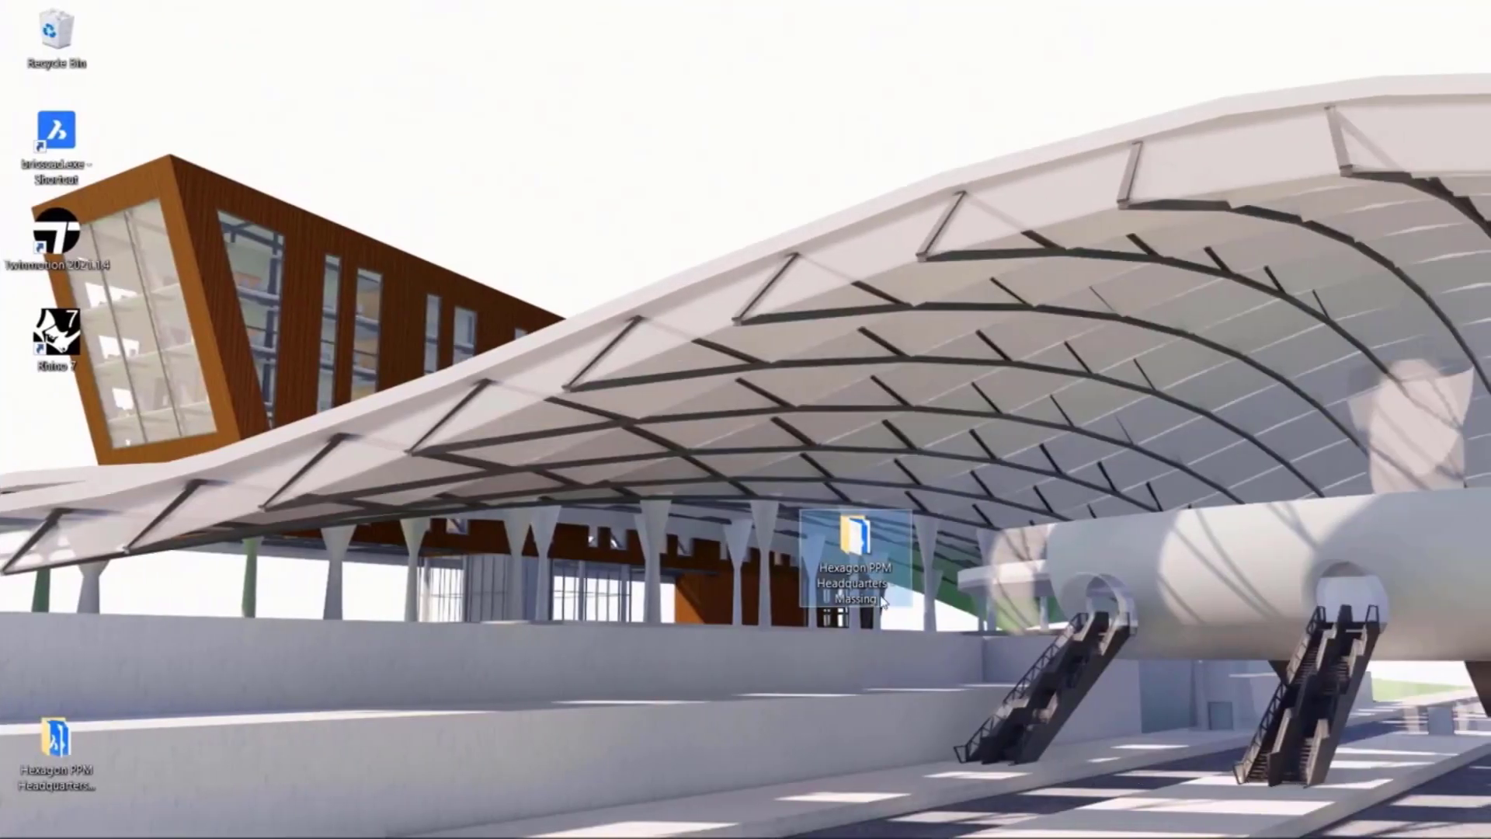
Switch to the desktop, open the "Hexagon PPM Headquarters - Massing" folder and open its massing drawing
double_click(880, 598)
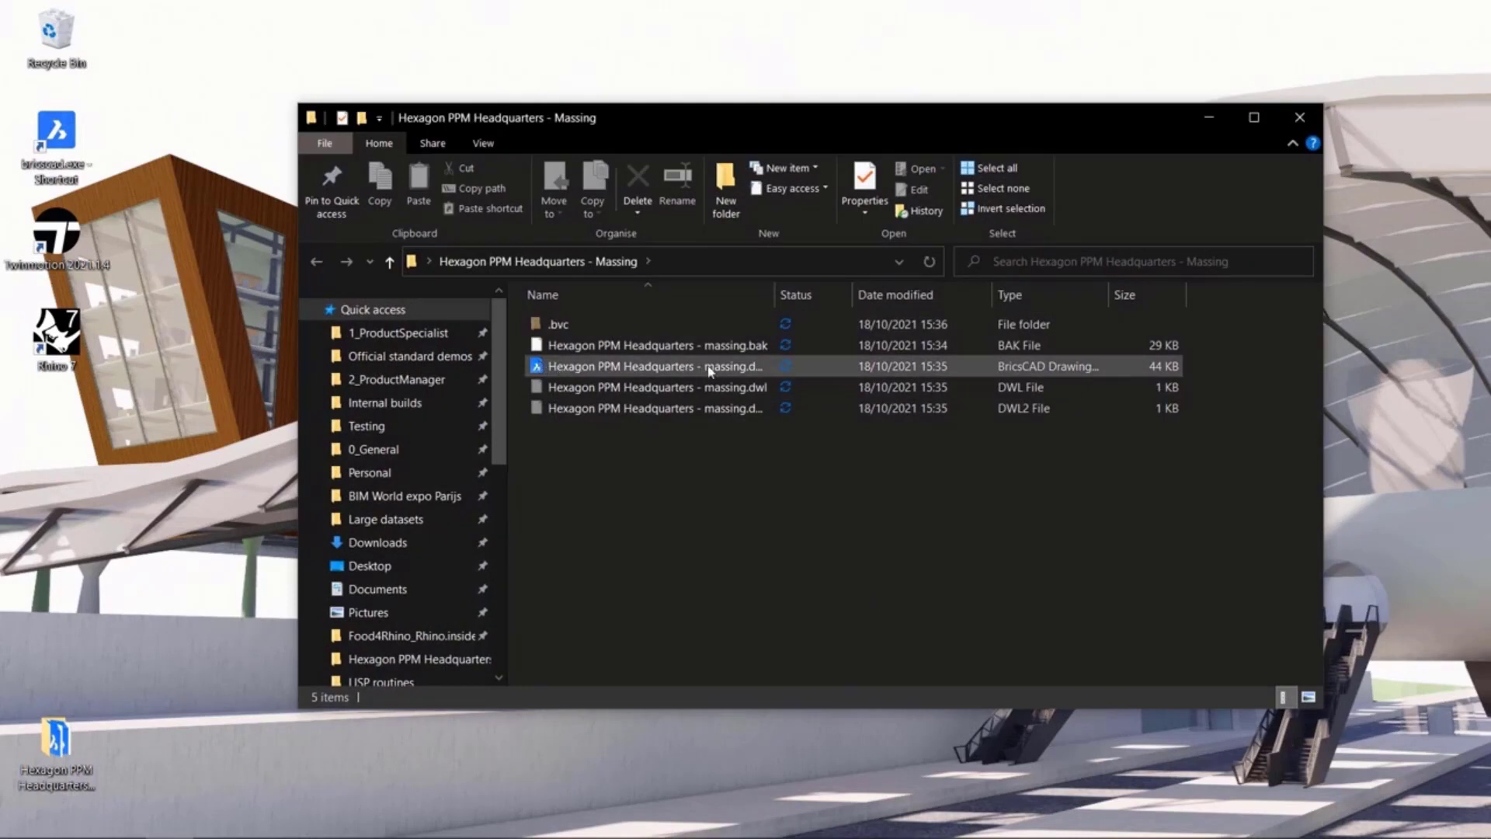
double_click(581, 367)
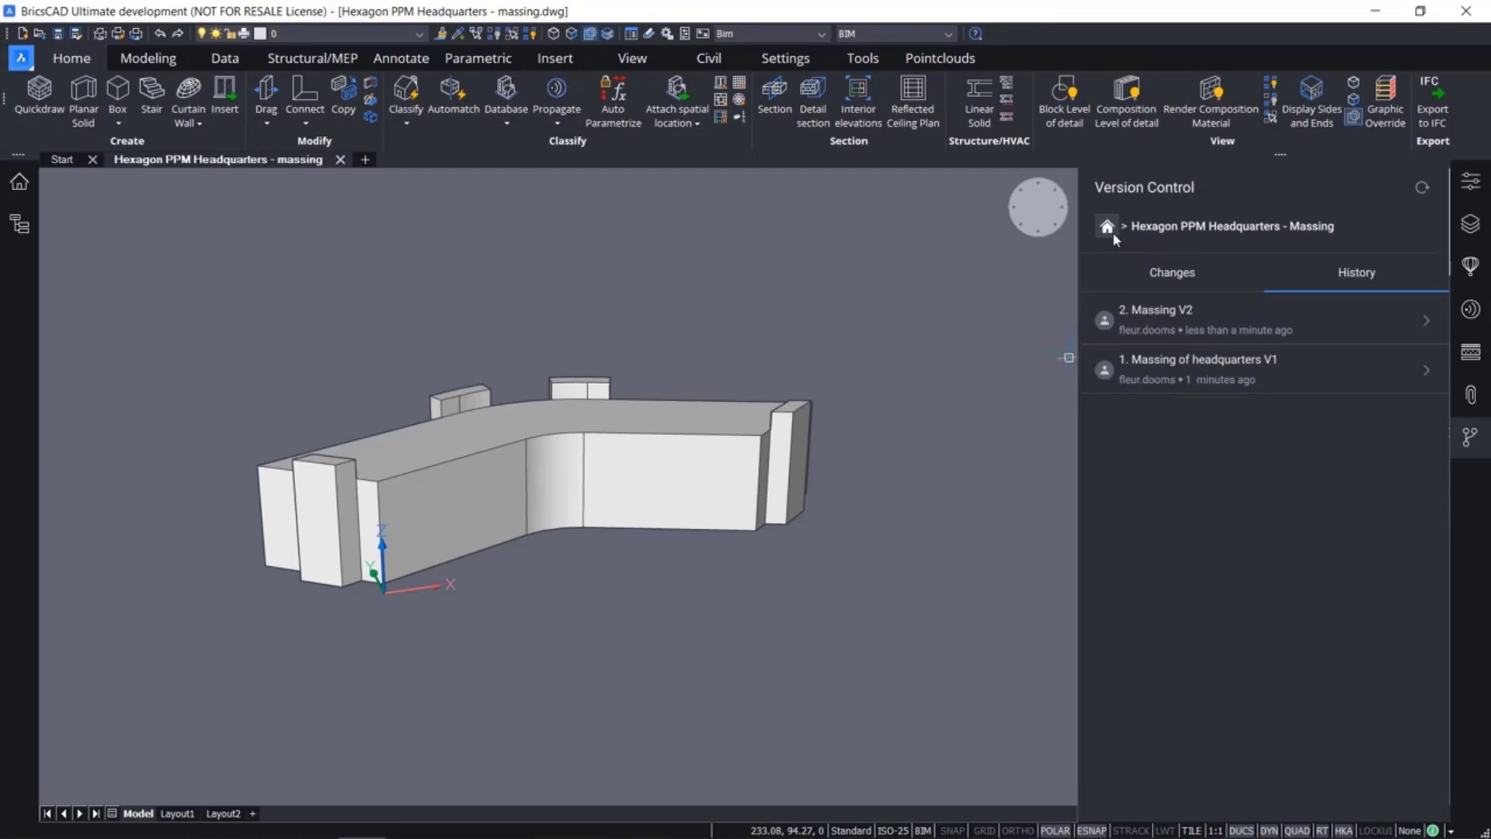
Open LOD200.dwg from the "Hexagon PPM Headquarters - LOD200" folder on the desktop
click(21, 59)
click(63, 118)
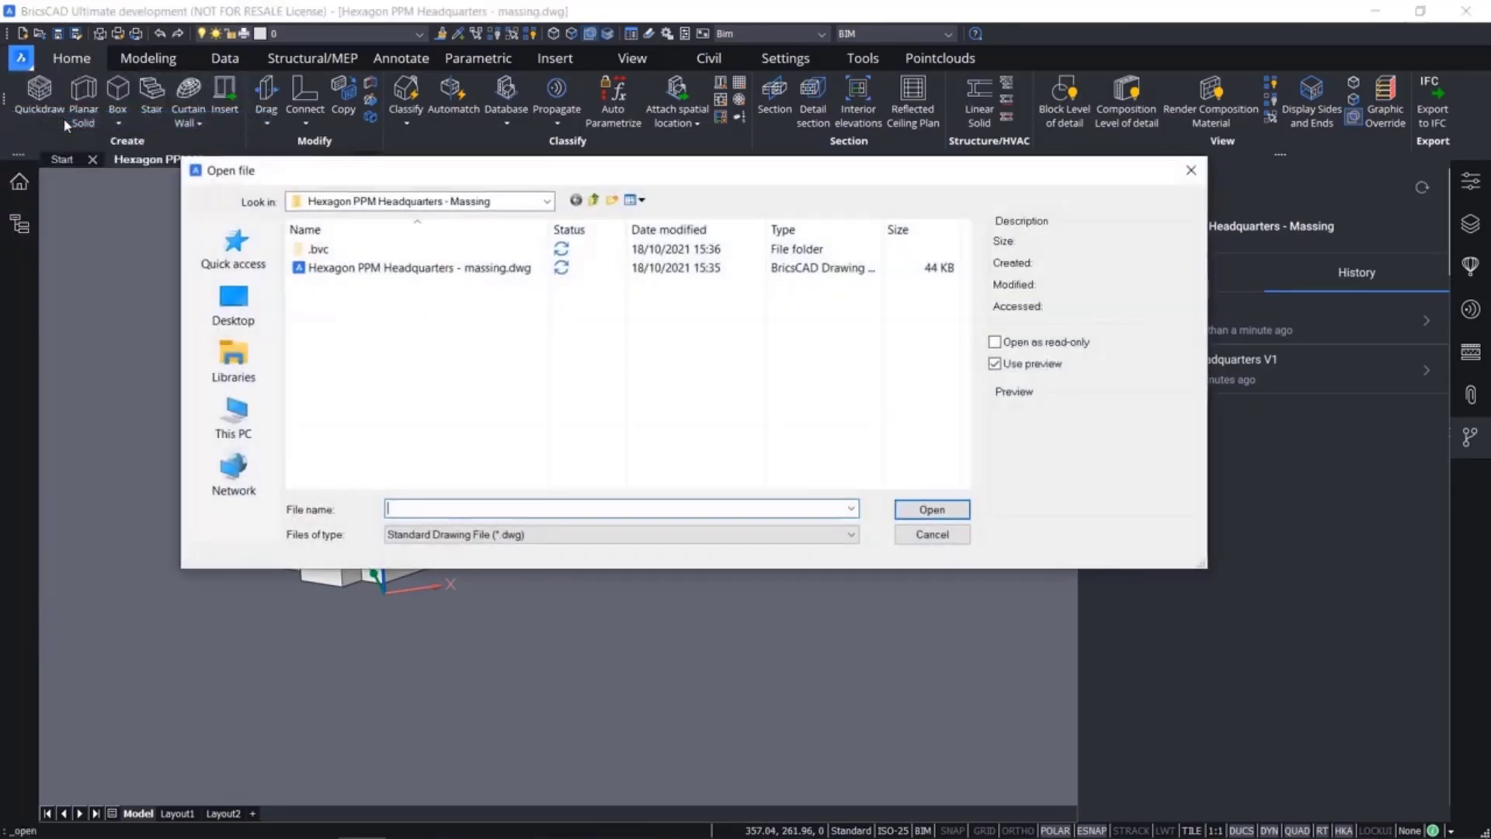
click(232, 303)
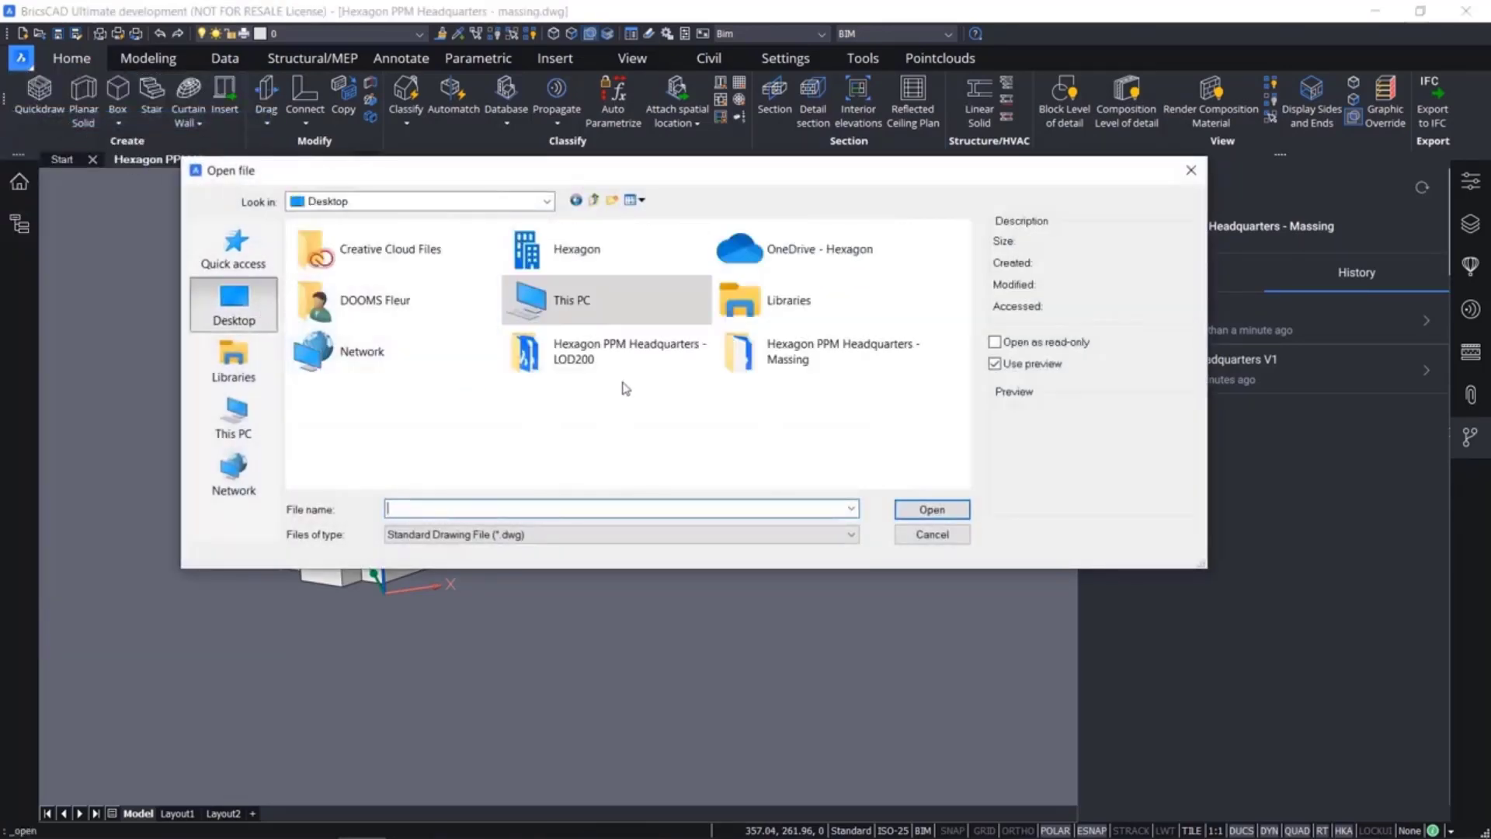
double_click(649, 365)
click(394, 293)
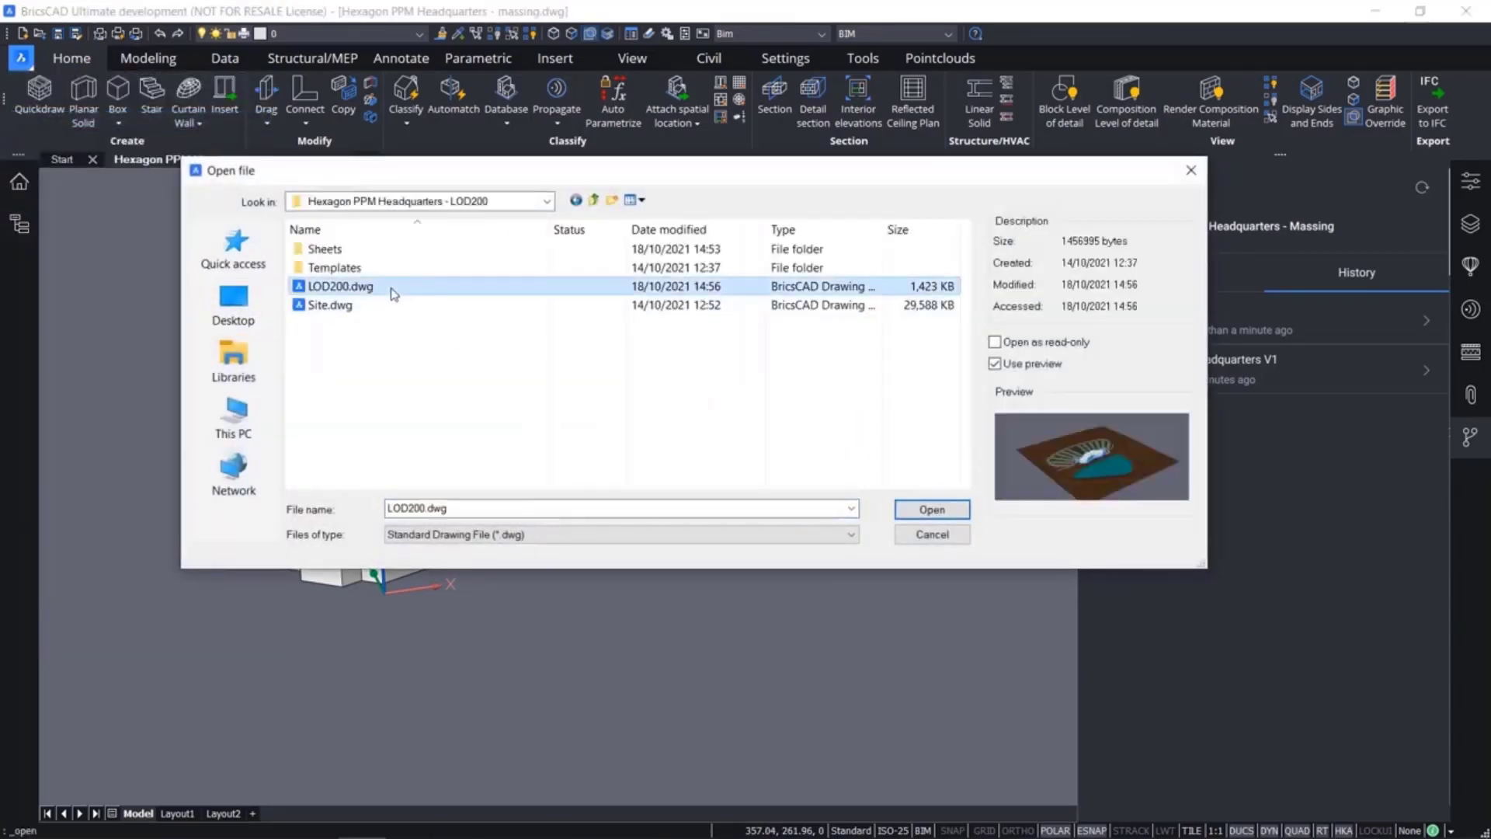
click(923, 509)
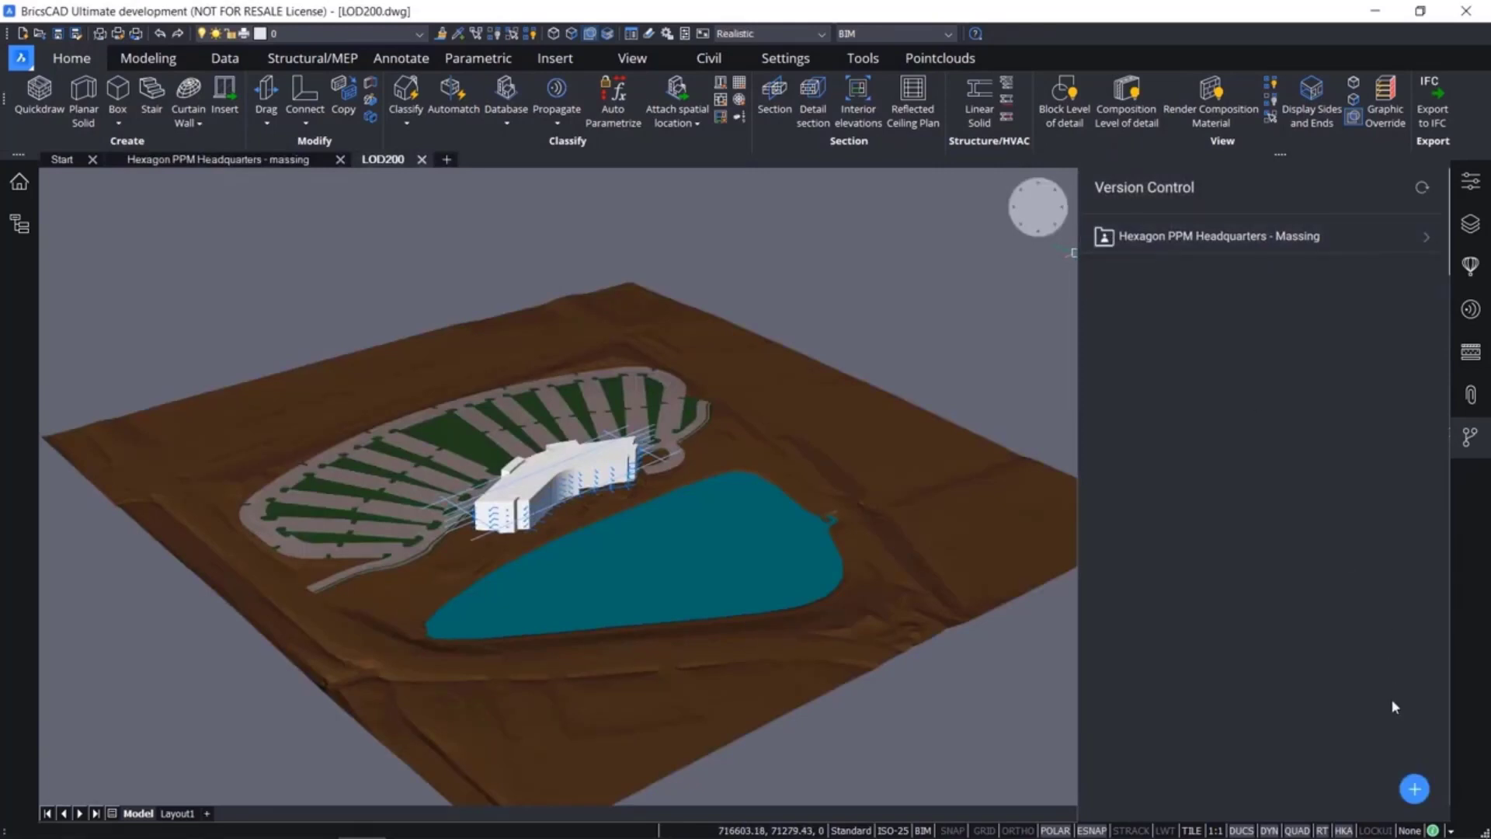
Create a new version control project in the "Hexagon PPM Headquarters - LOD200" folder
click(1410, 794)
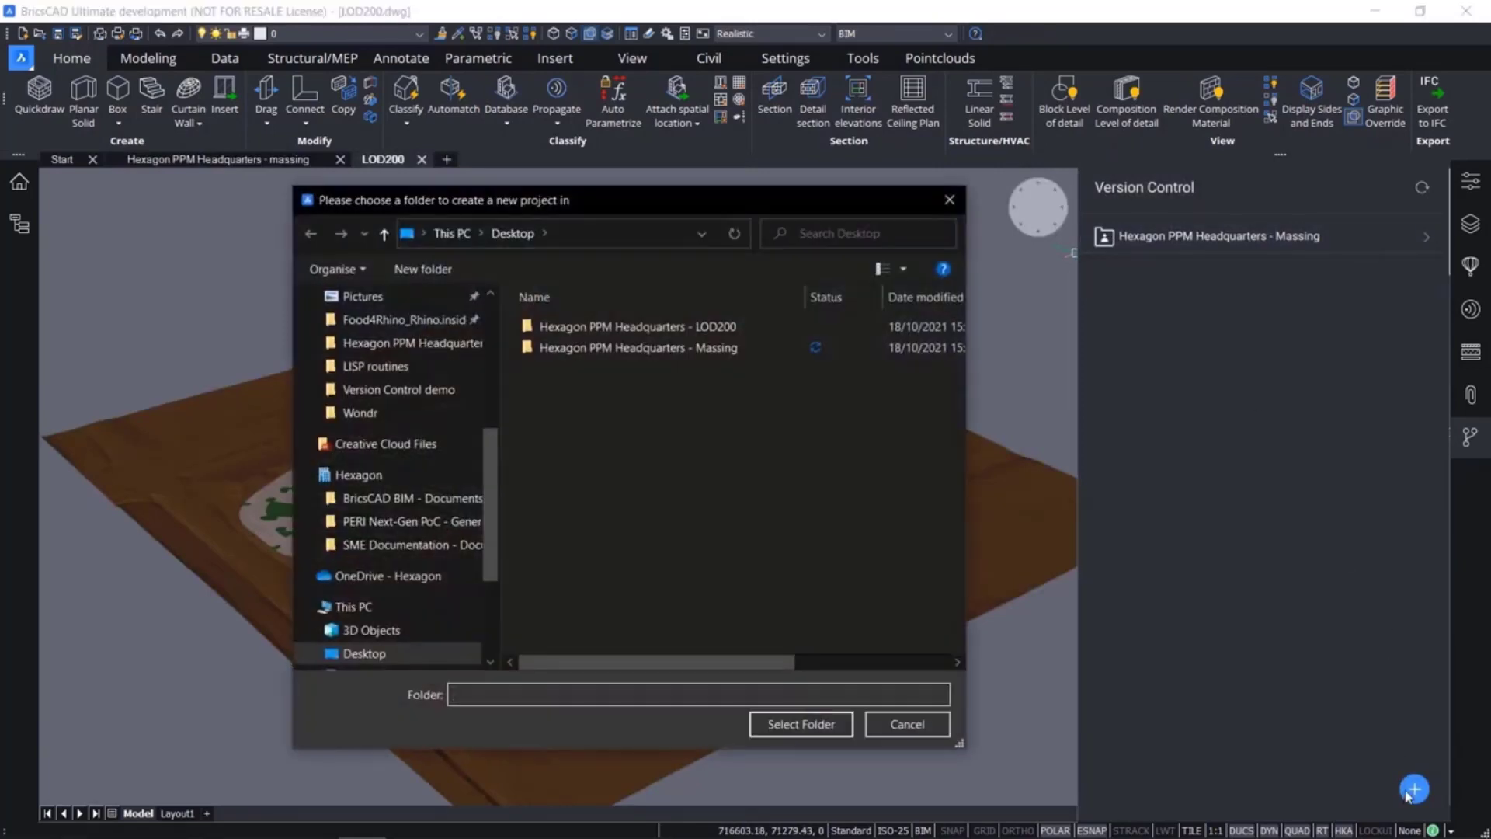
click(724, 334)
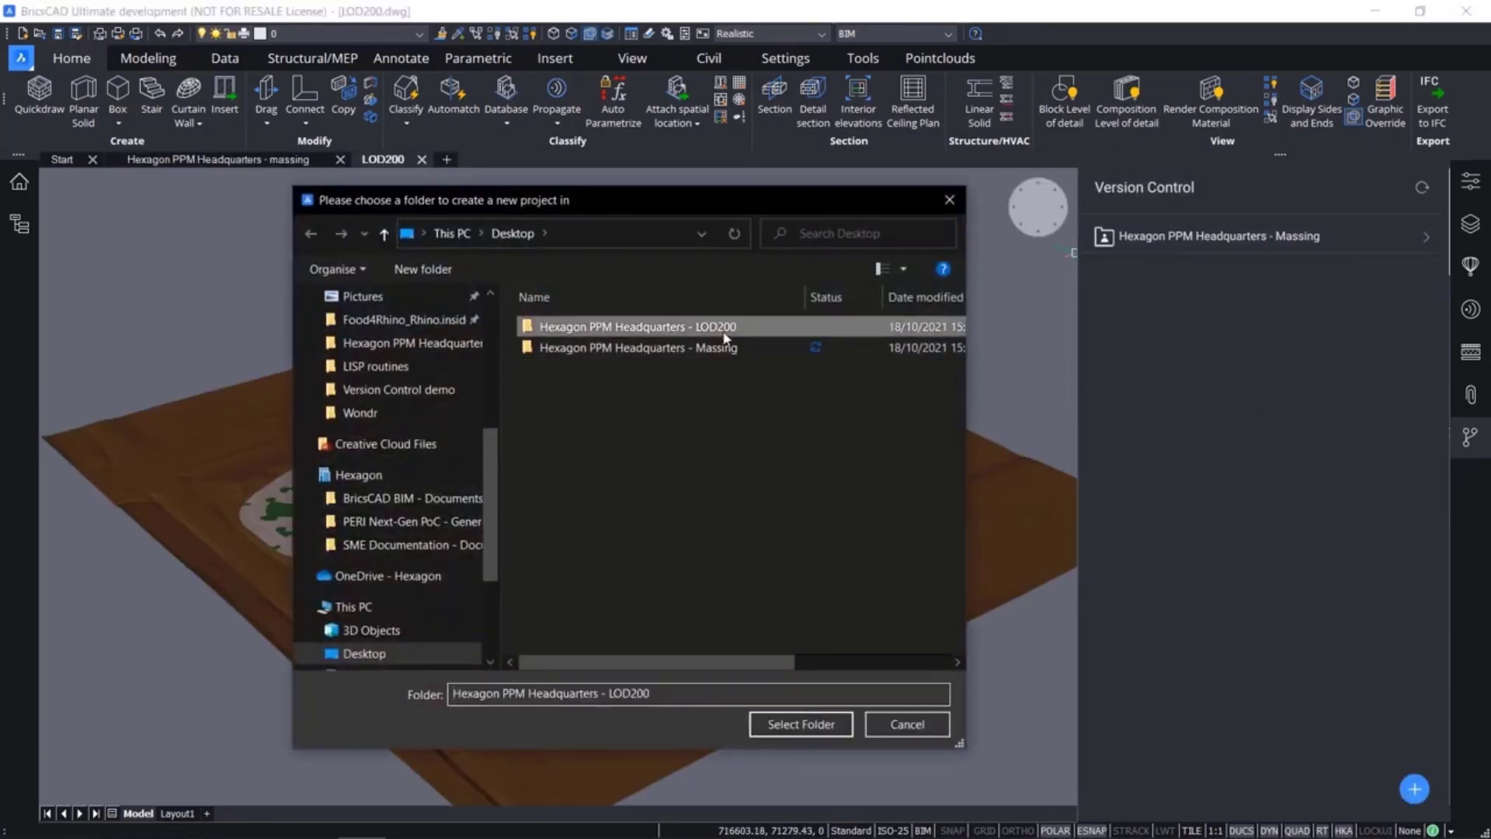
click(841, 726)
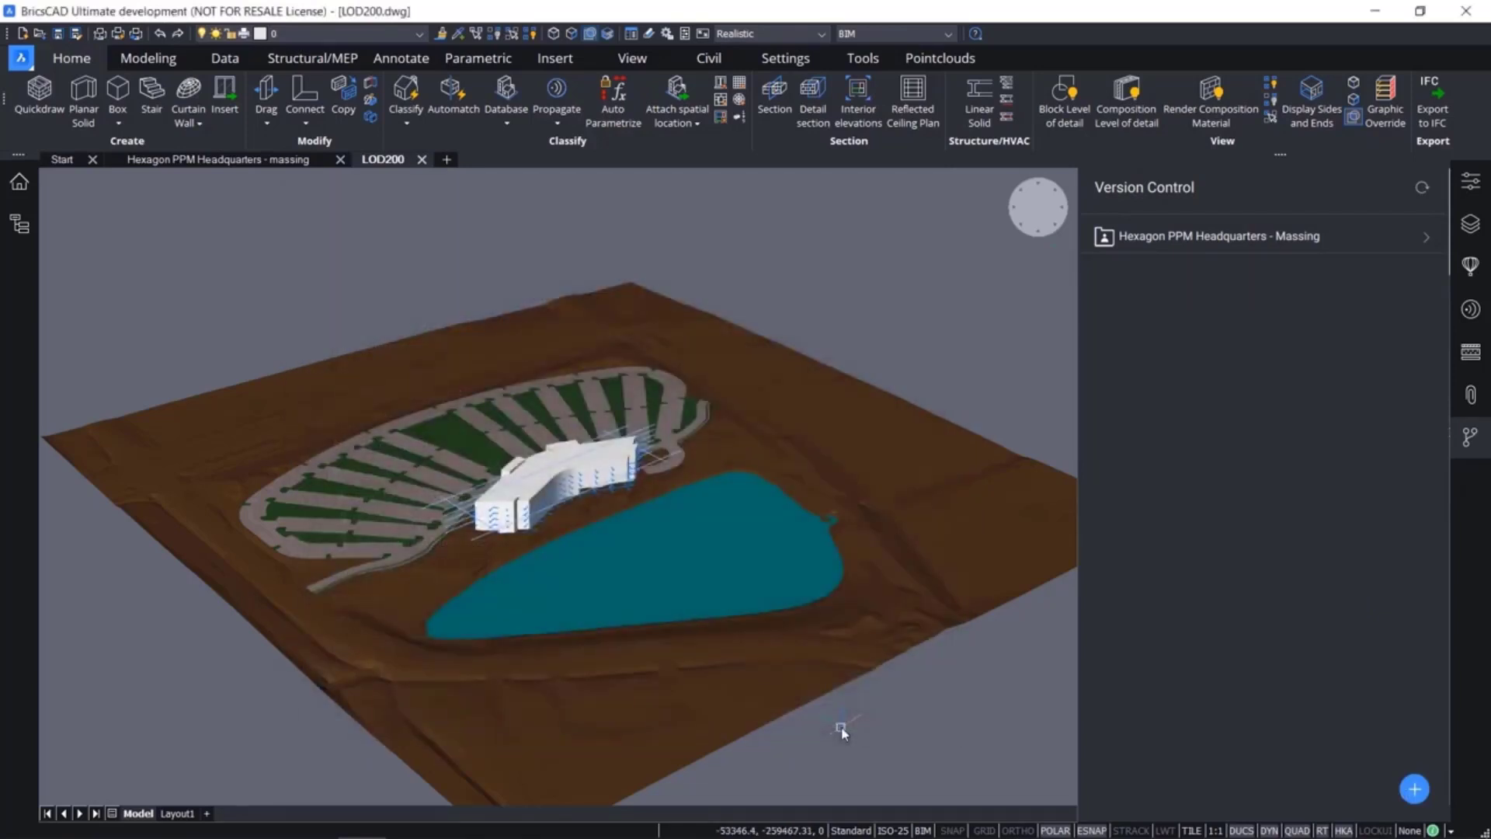
Commit all files except LOD200.dwg with the message "1. LOD 200 project without main building" and return to the local changes
scroll(1275, 427, up, 1)
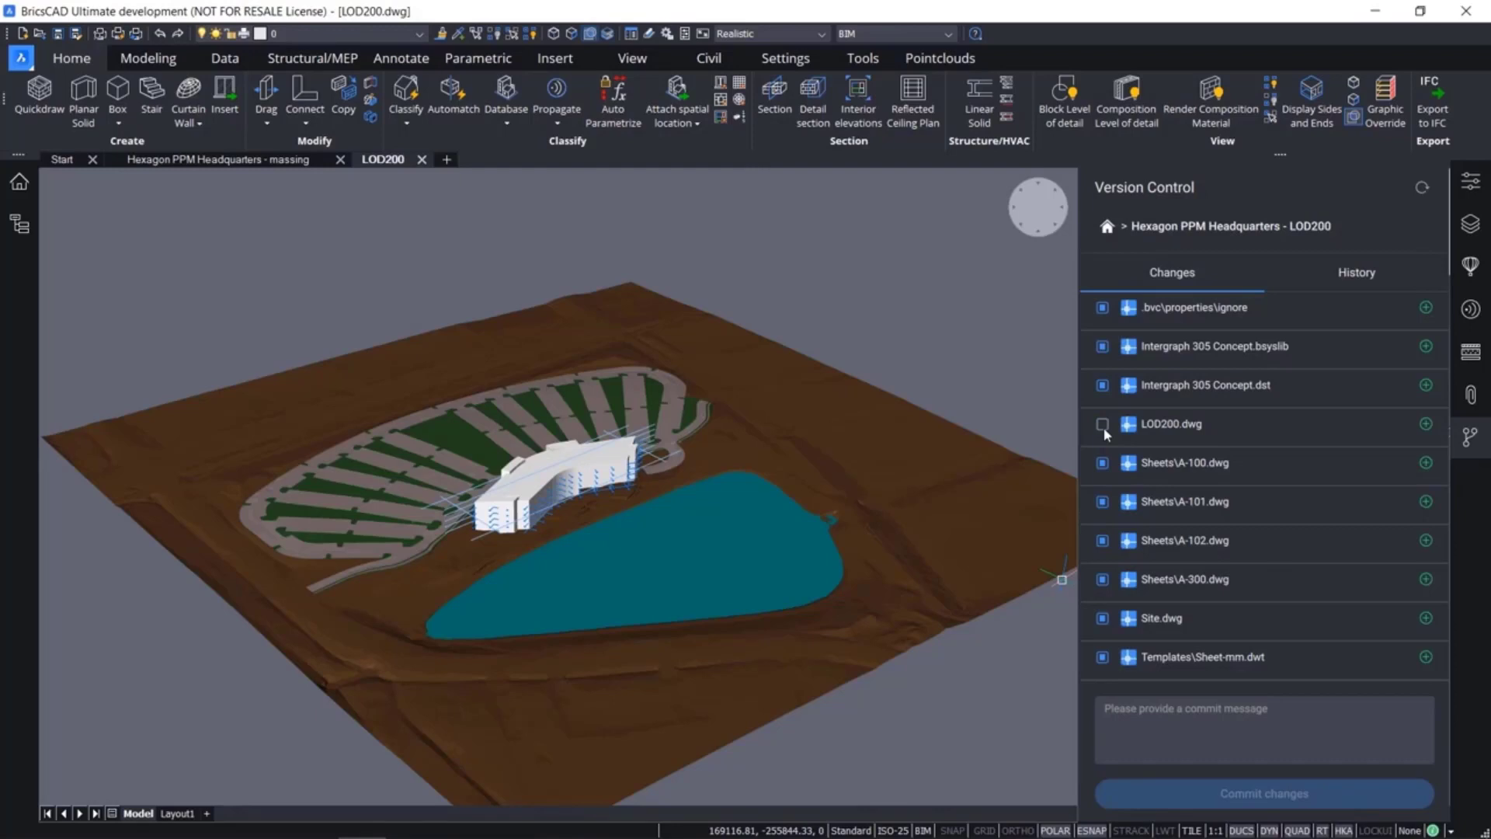
click(1223, 738)
text(1.)
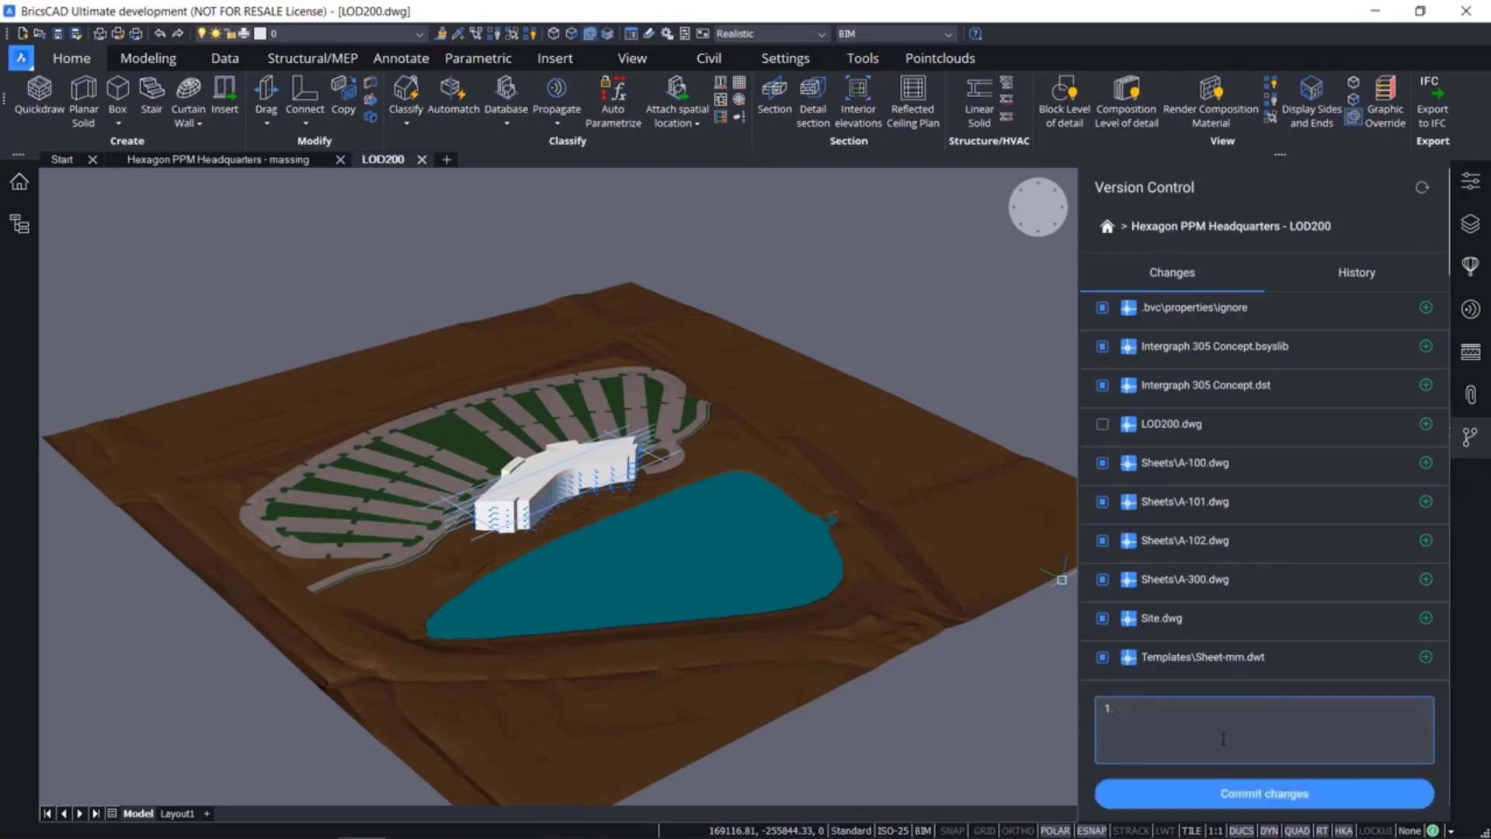
text( LOD 200 project without main building)
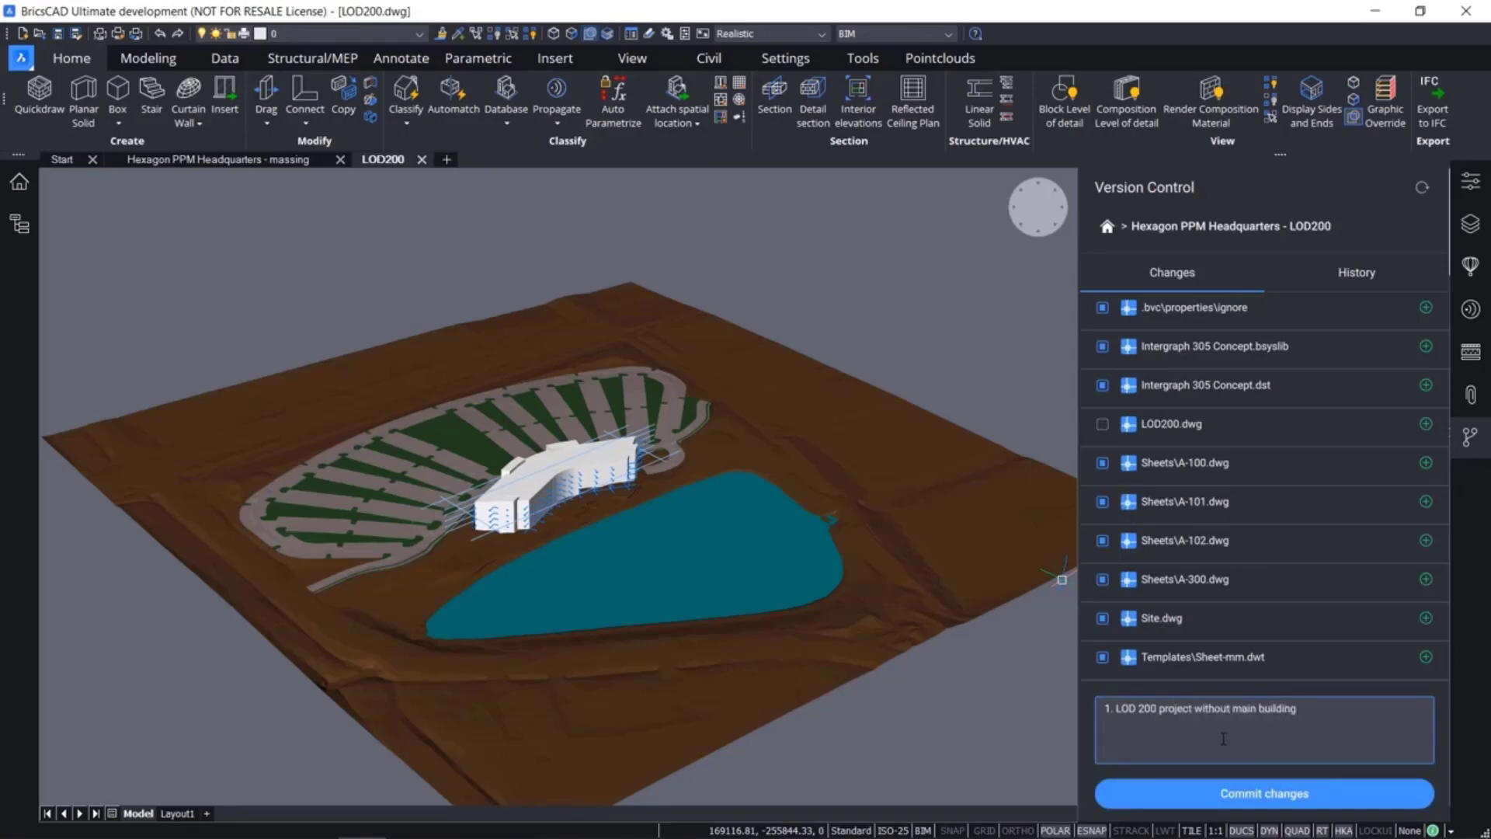
click(1247, 800)
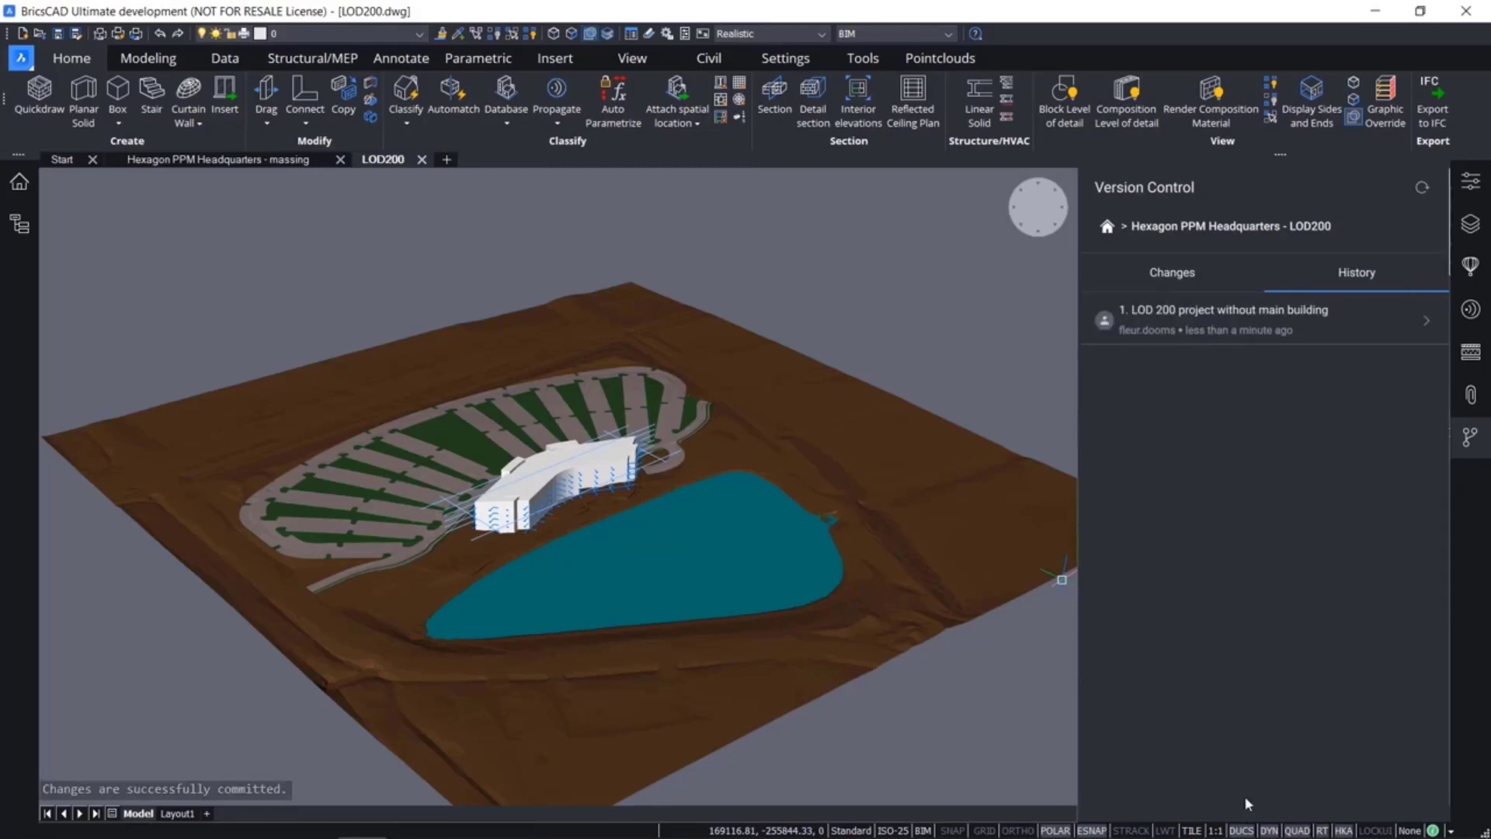
click(1160, 285)
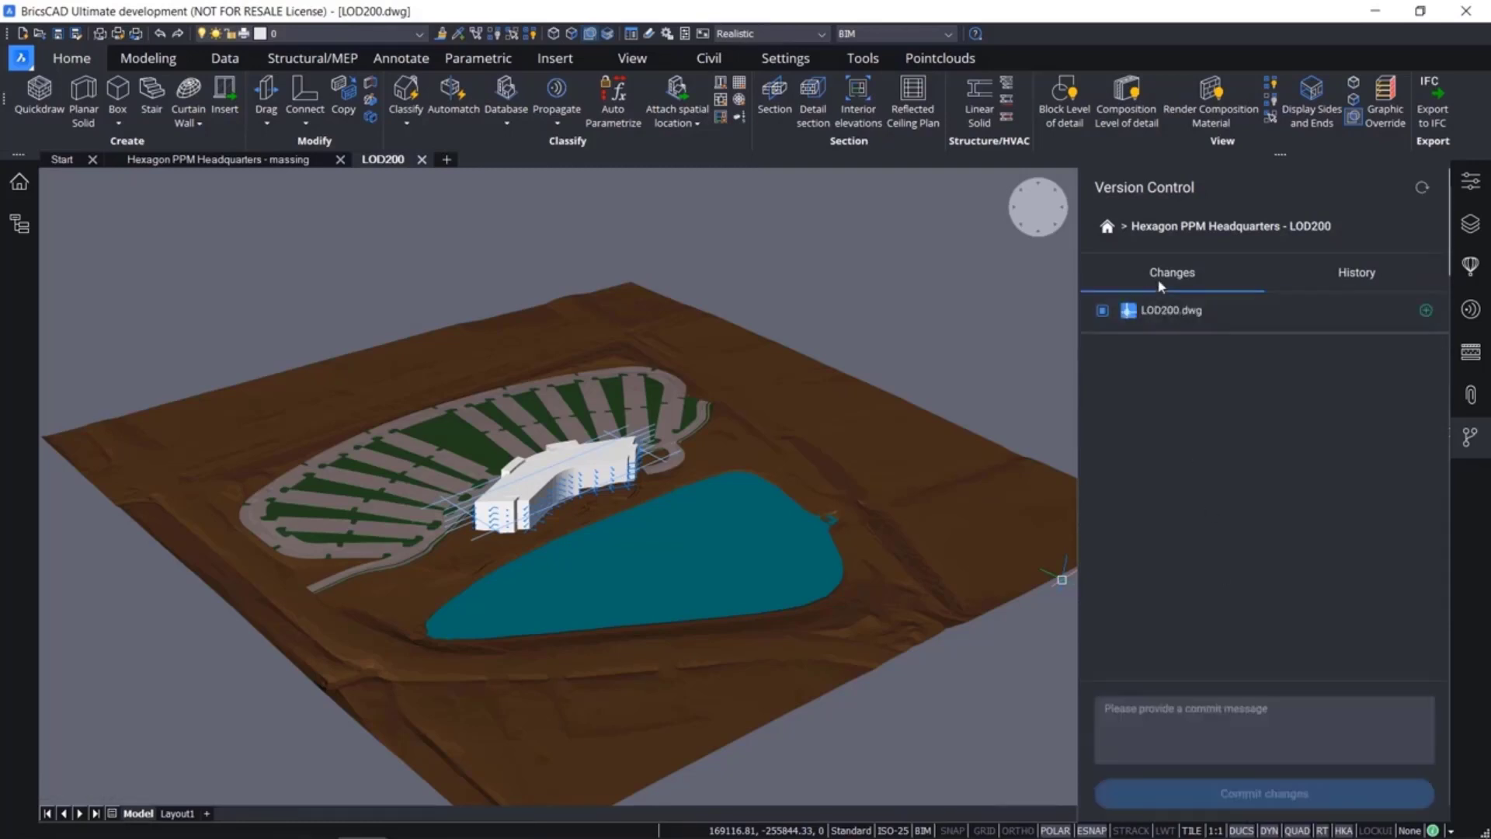
Clip the building display at the Floor 4 section to expose that floor's interior around the bend
scroll(472, 427, up, 5)
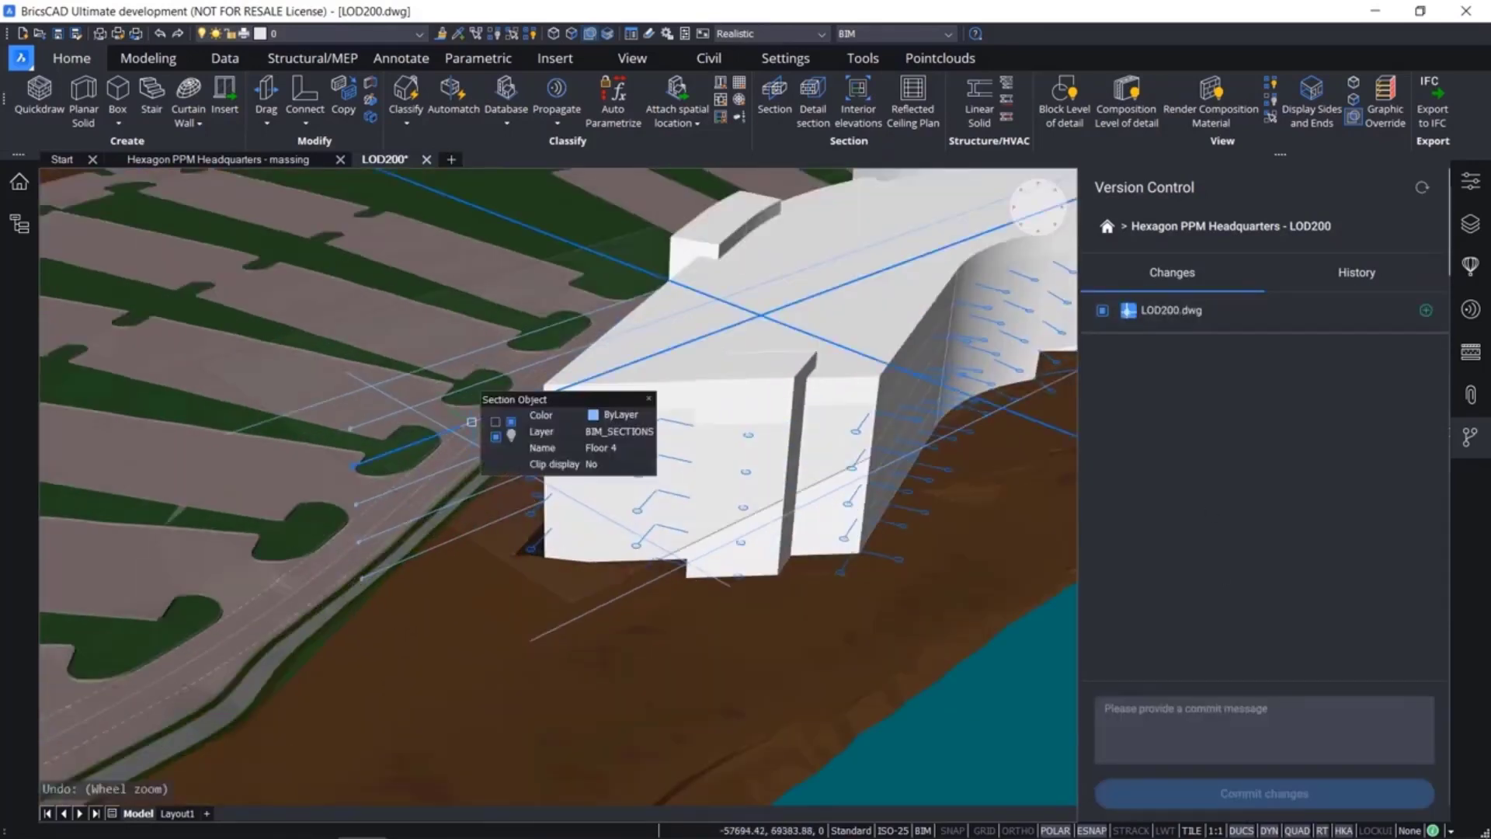
click(473, 420)
key(Escape)
shift+middle_drag(746, 446, 474, 490)
middle_drag(682, 429, 409, 537)
scroll(678, 475, up, 6)
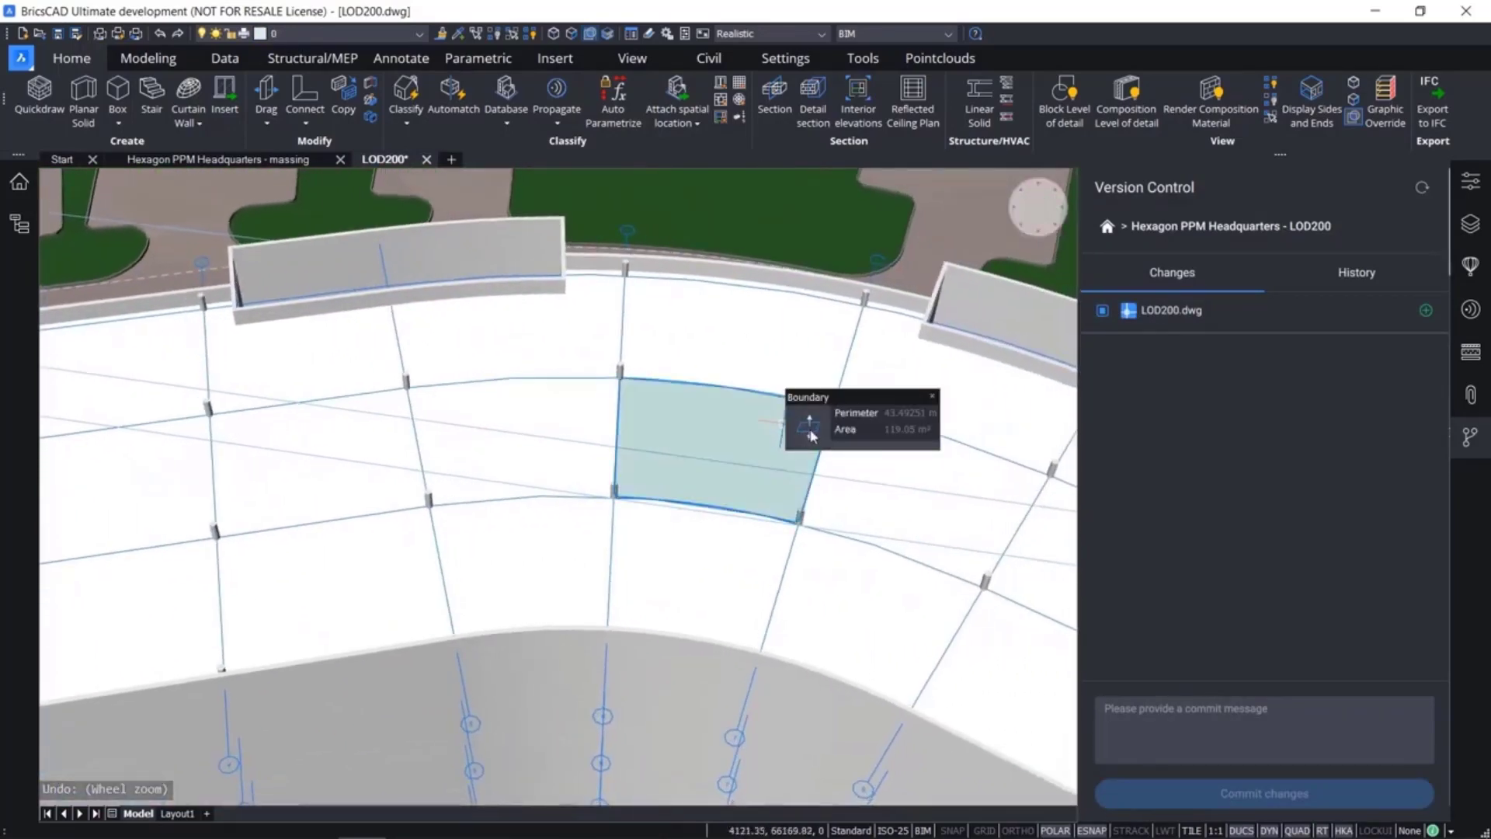
Extrude the highlighted grid bay on the exposed fourth floor at the building's bend upward into a solid room volume
click(896, 427)
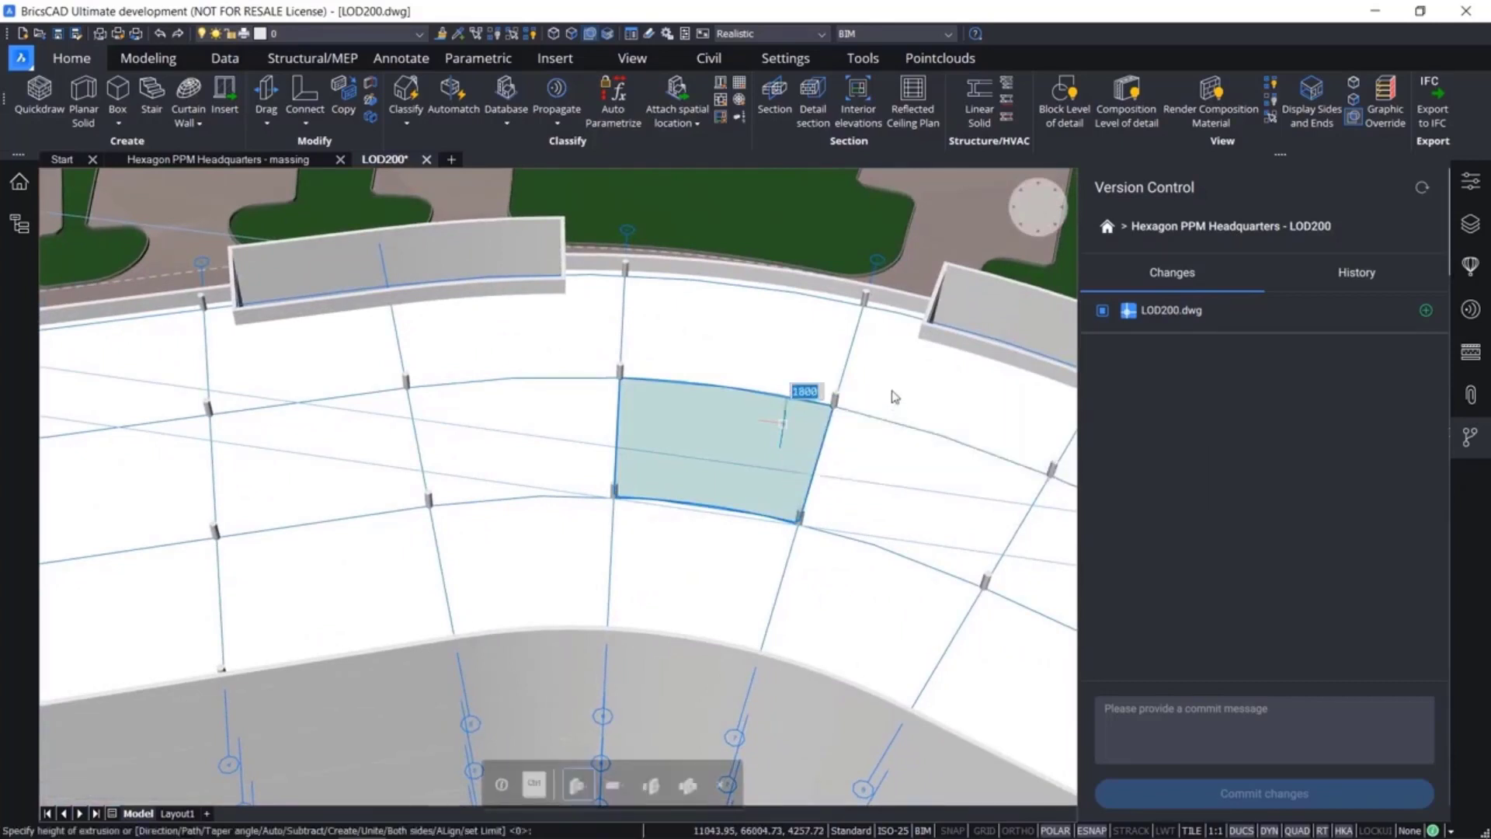
text(4000)
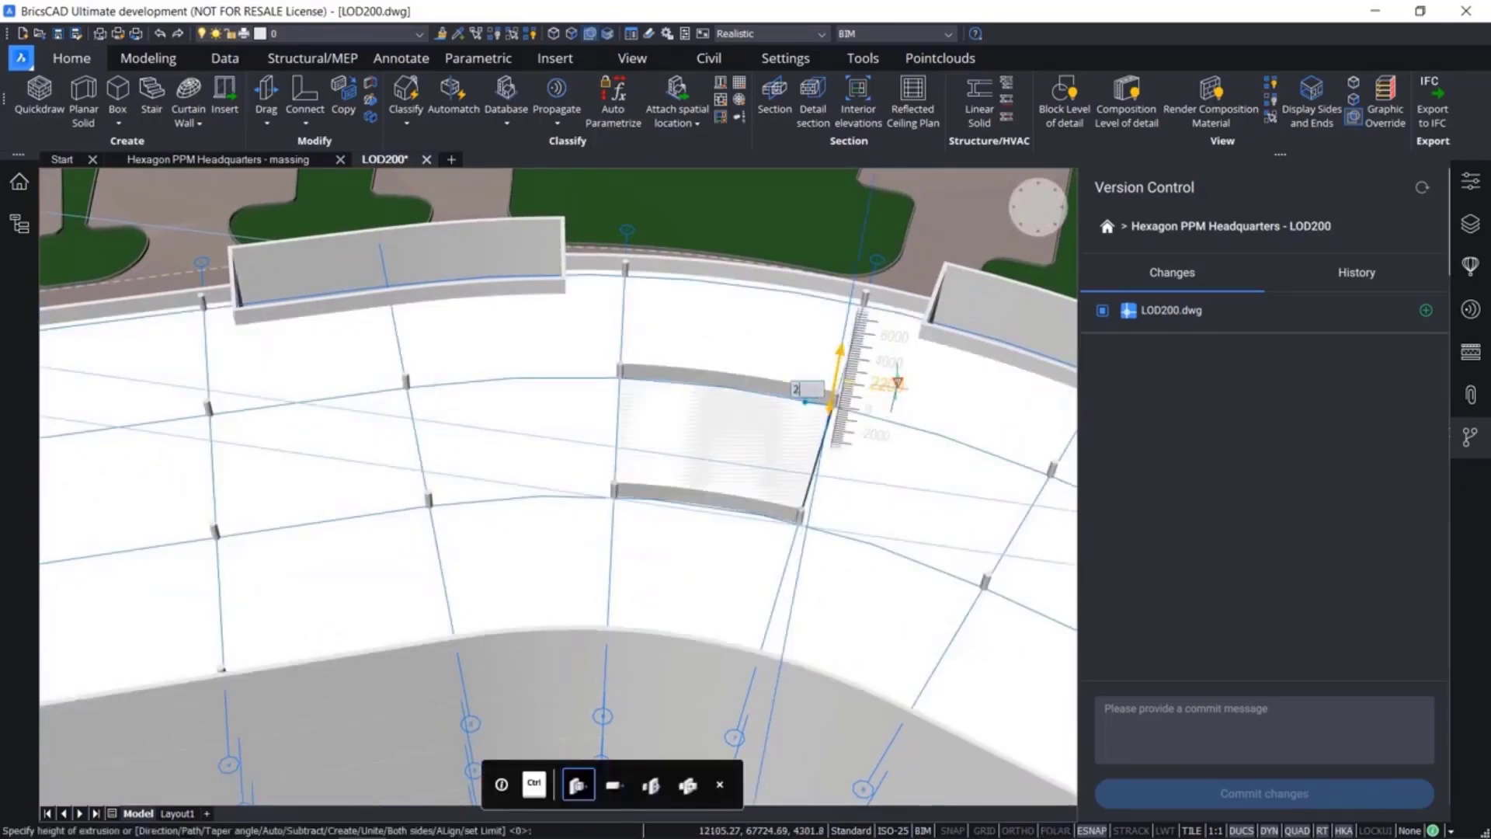
key(Return)
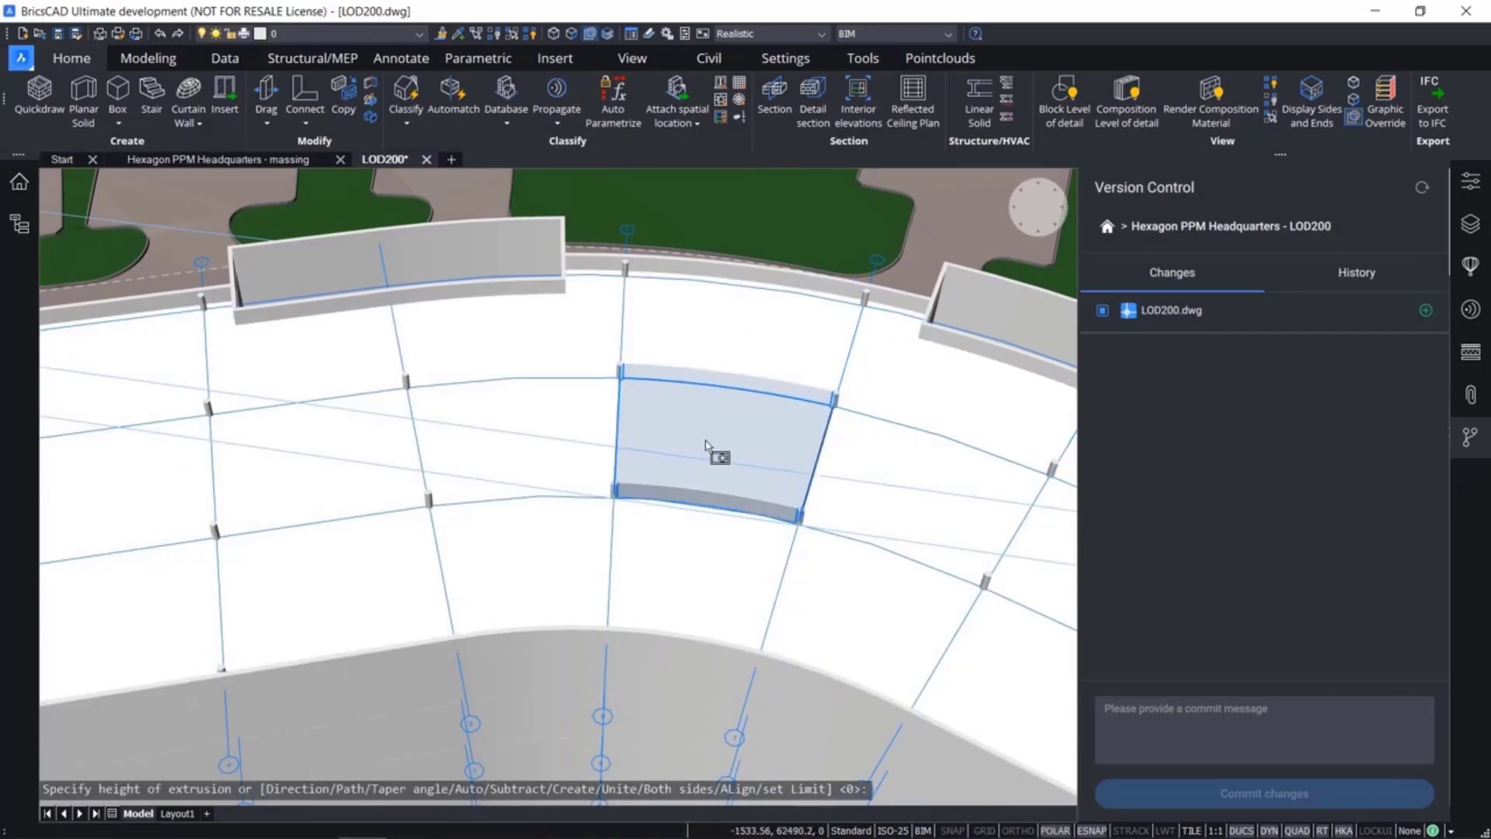
Shell the extruded room volume with an offset distance of 200
click(709, 442)
click(147, 58)
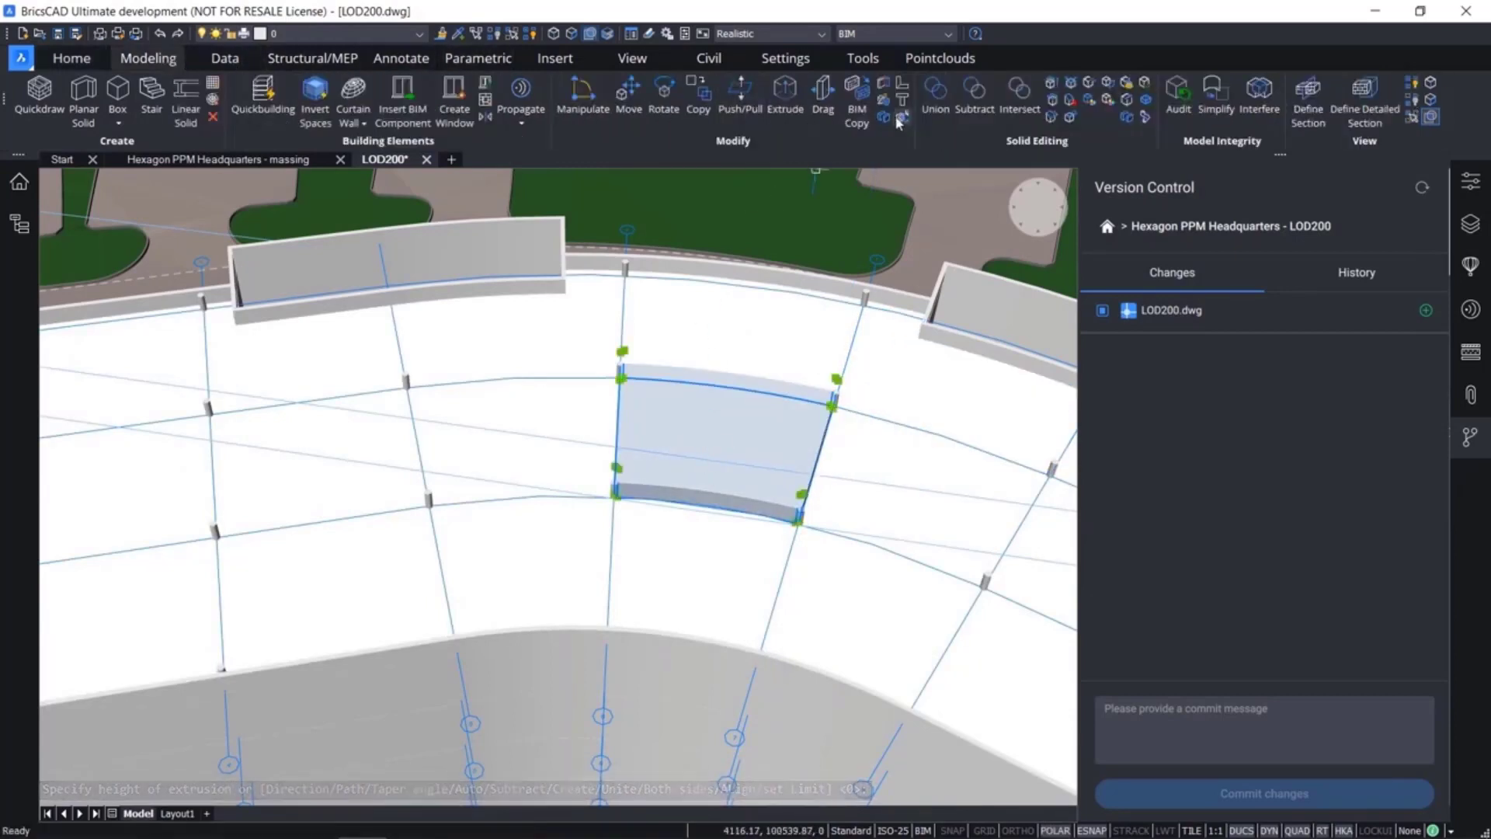
click(1146, 100)
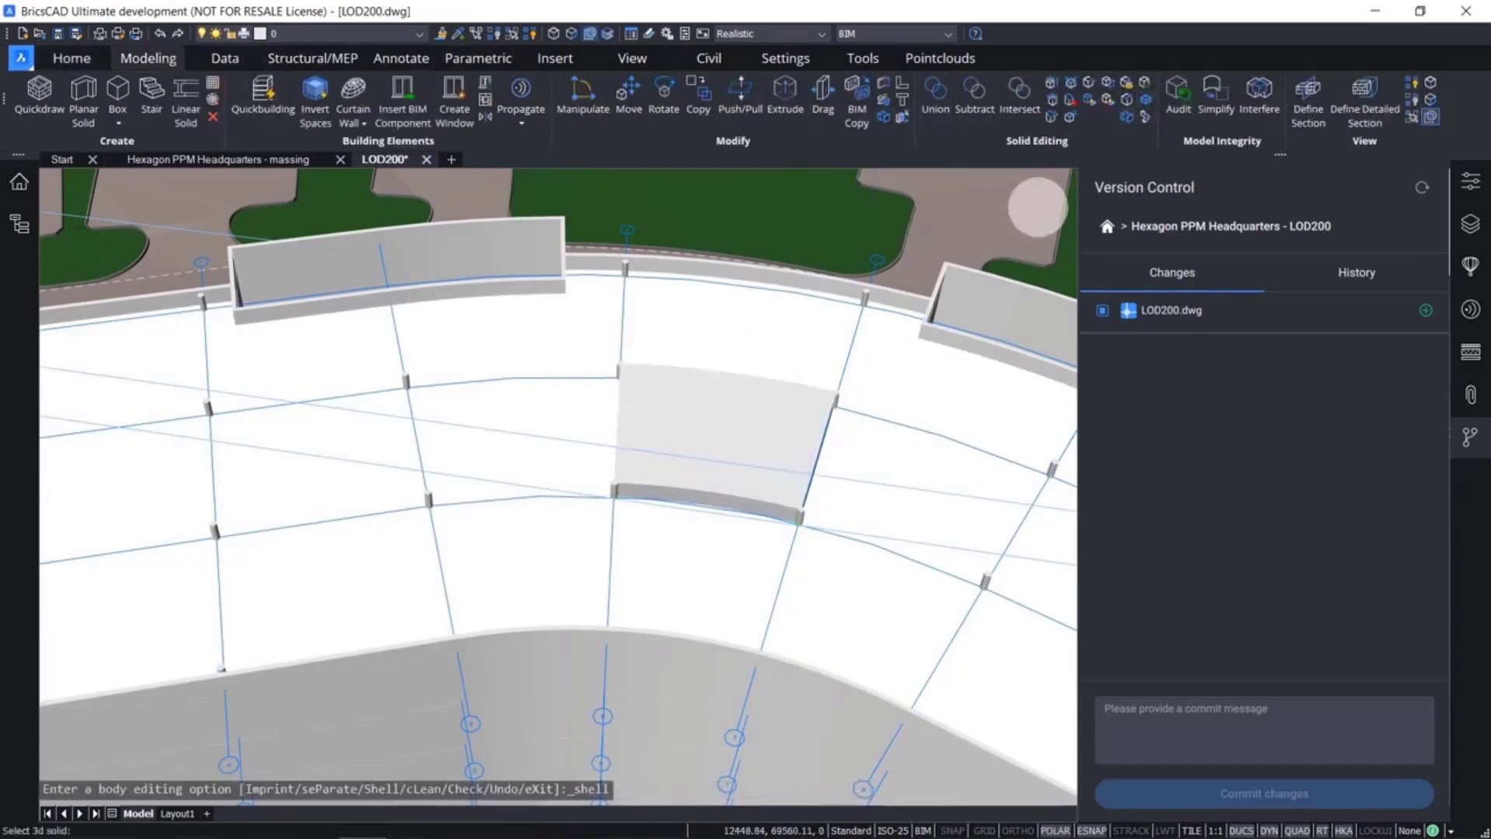
click(674, 483)
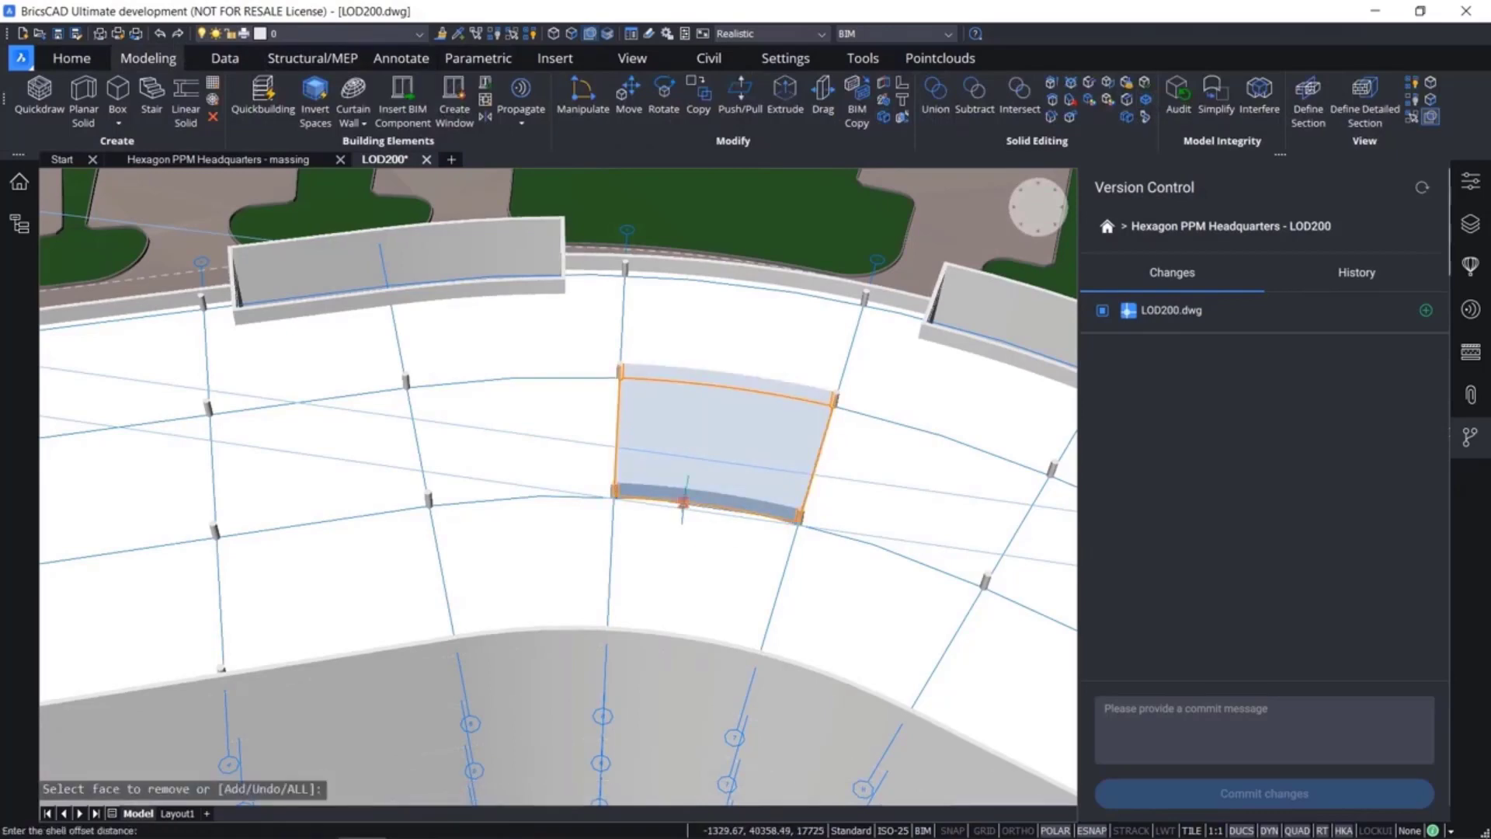
key(Return)
key(Return)
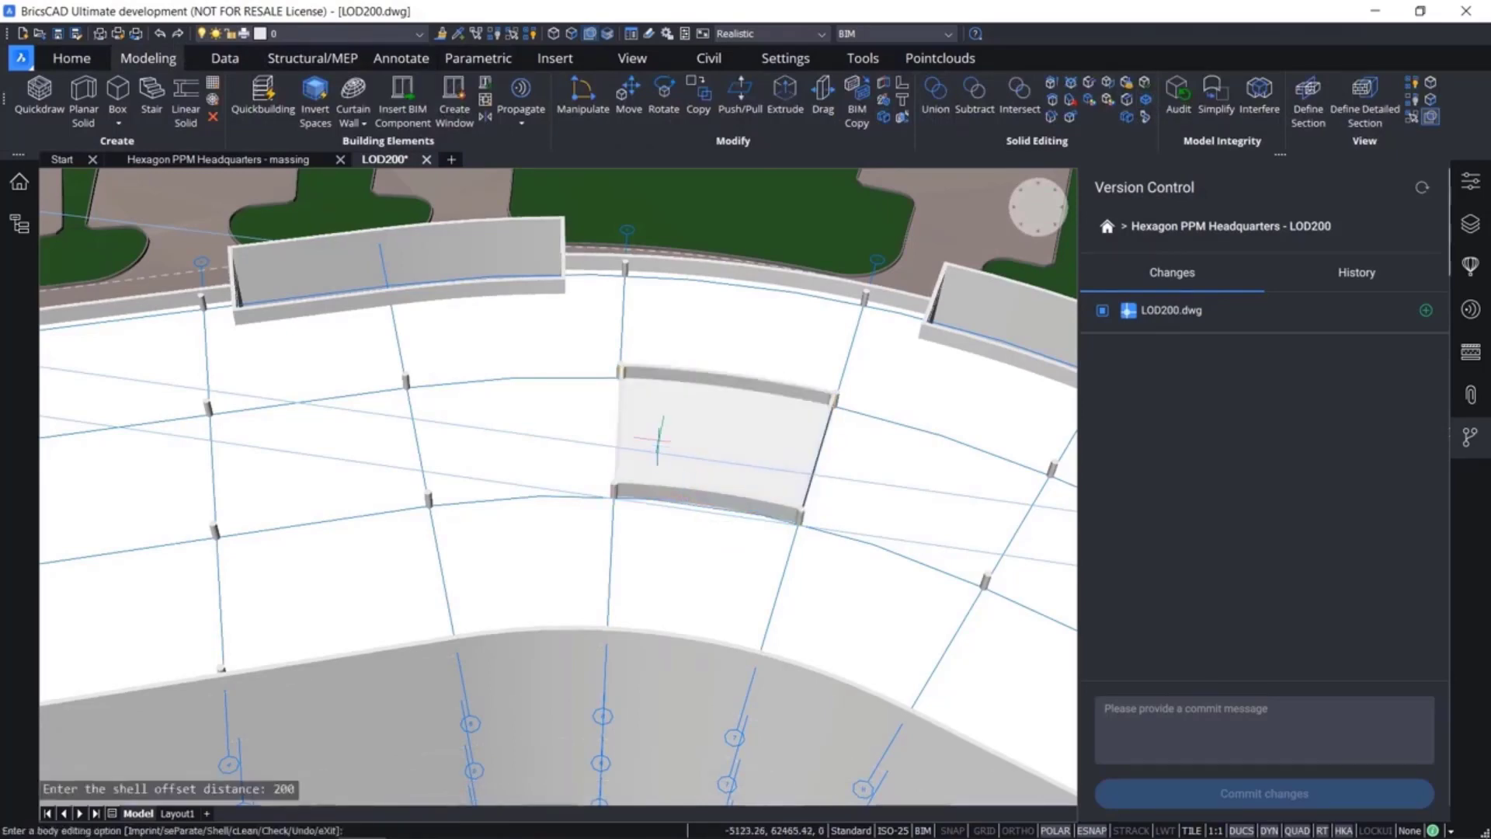
Split the shelled room into separate solids and delete its floor slab
shift+middle_drag(659, 440, 840, 403)
mouse_move(718, 535)
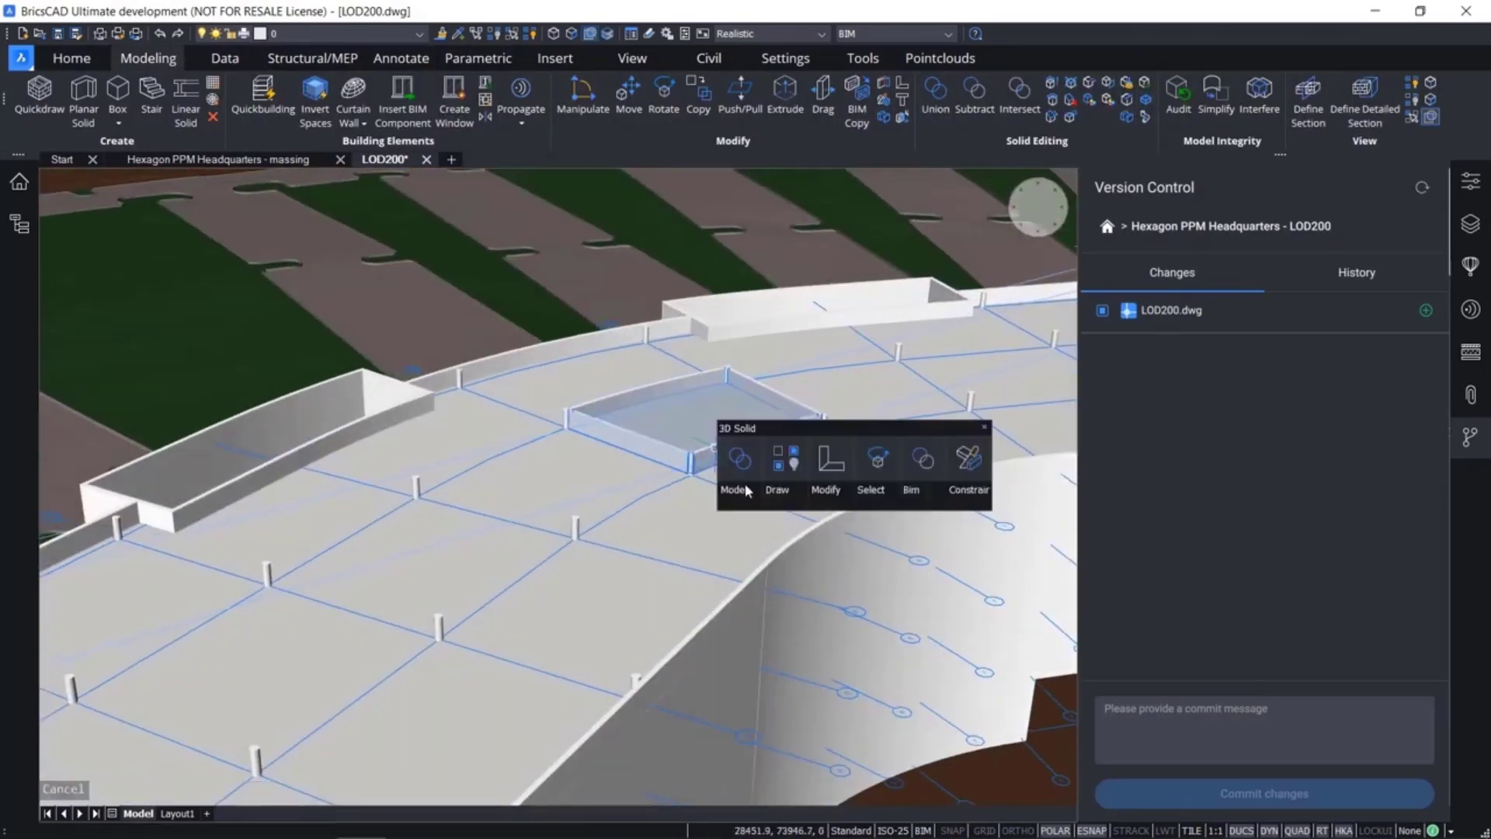
click(740, 585)
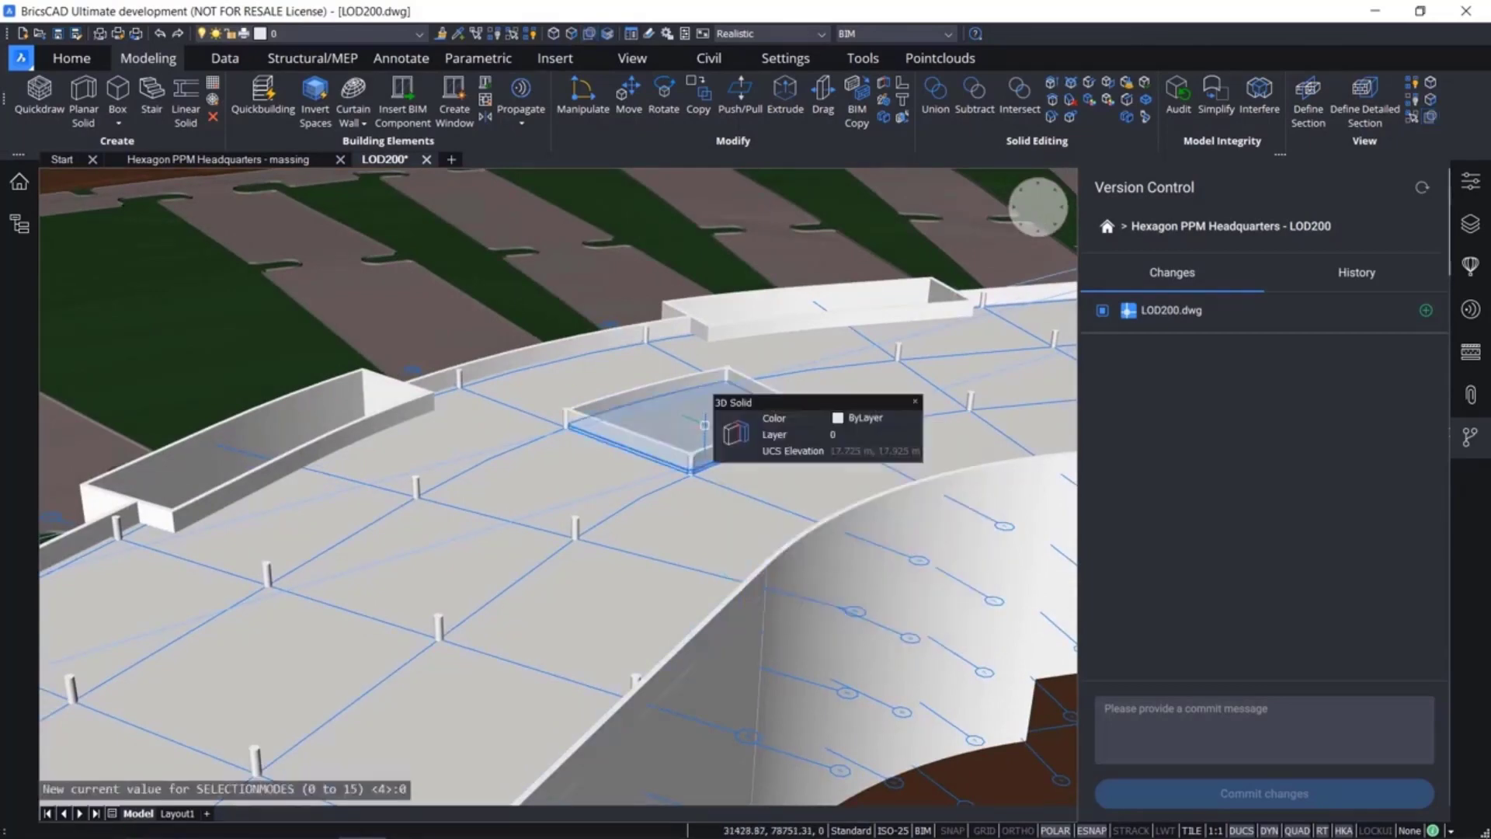
click(705, 428)
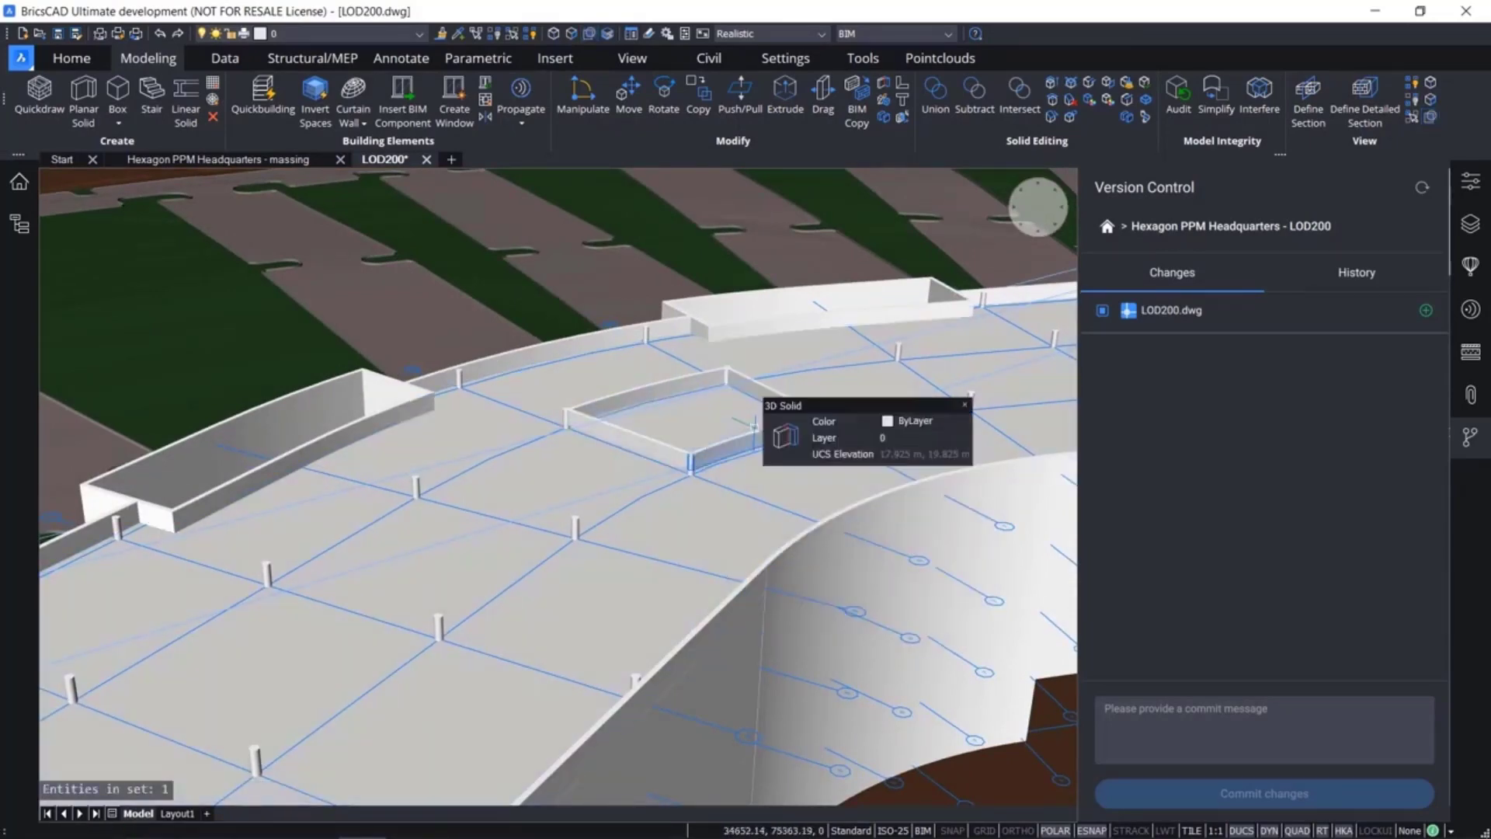
scroll(749, 423, up, 4)
shift+middle_drag(750, 424, 630, 491)
shift+middle_drag(537, 441, 666, 530)
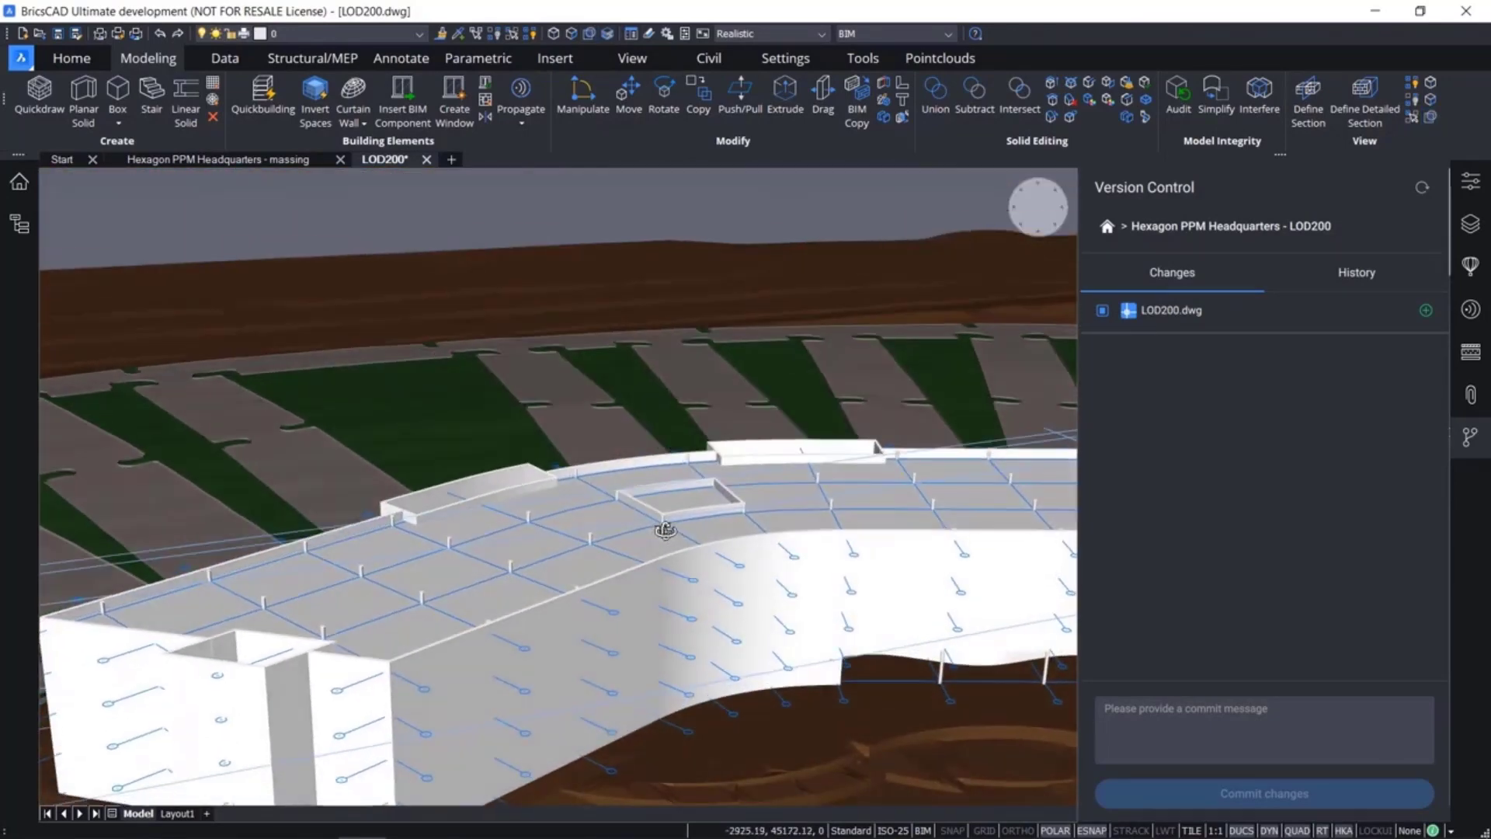
Enter the commit message "2. Modeled internal room on 4th floor" for the LOD200.dwg change
click(1166, 709)
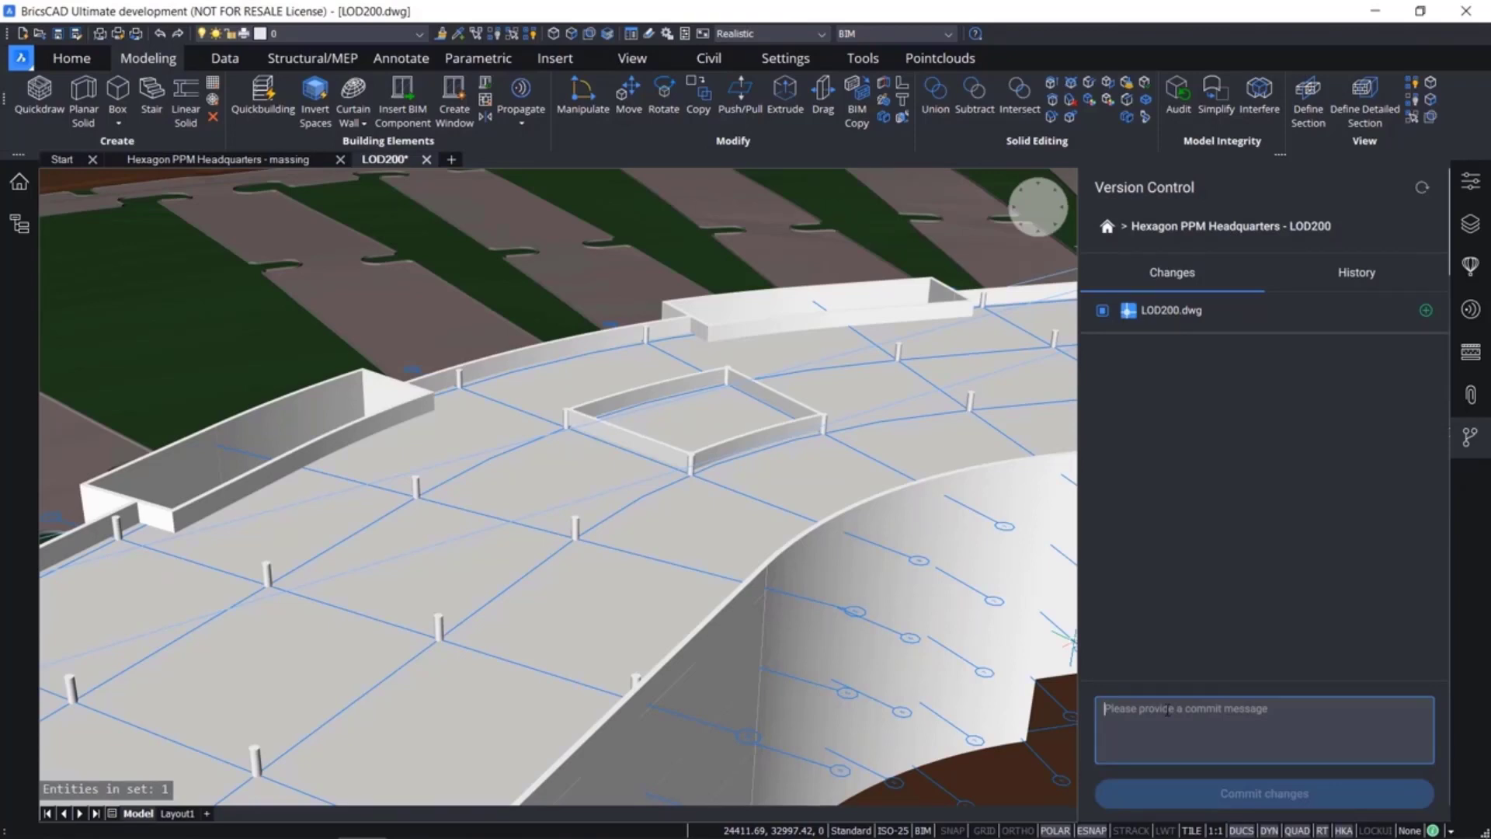
text(2. Modeled Intr)
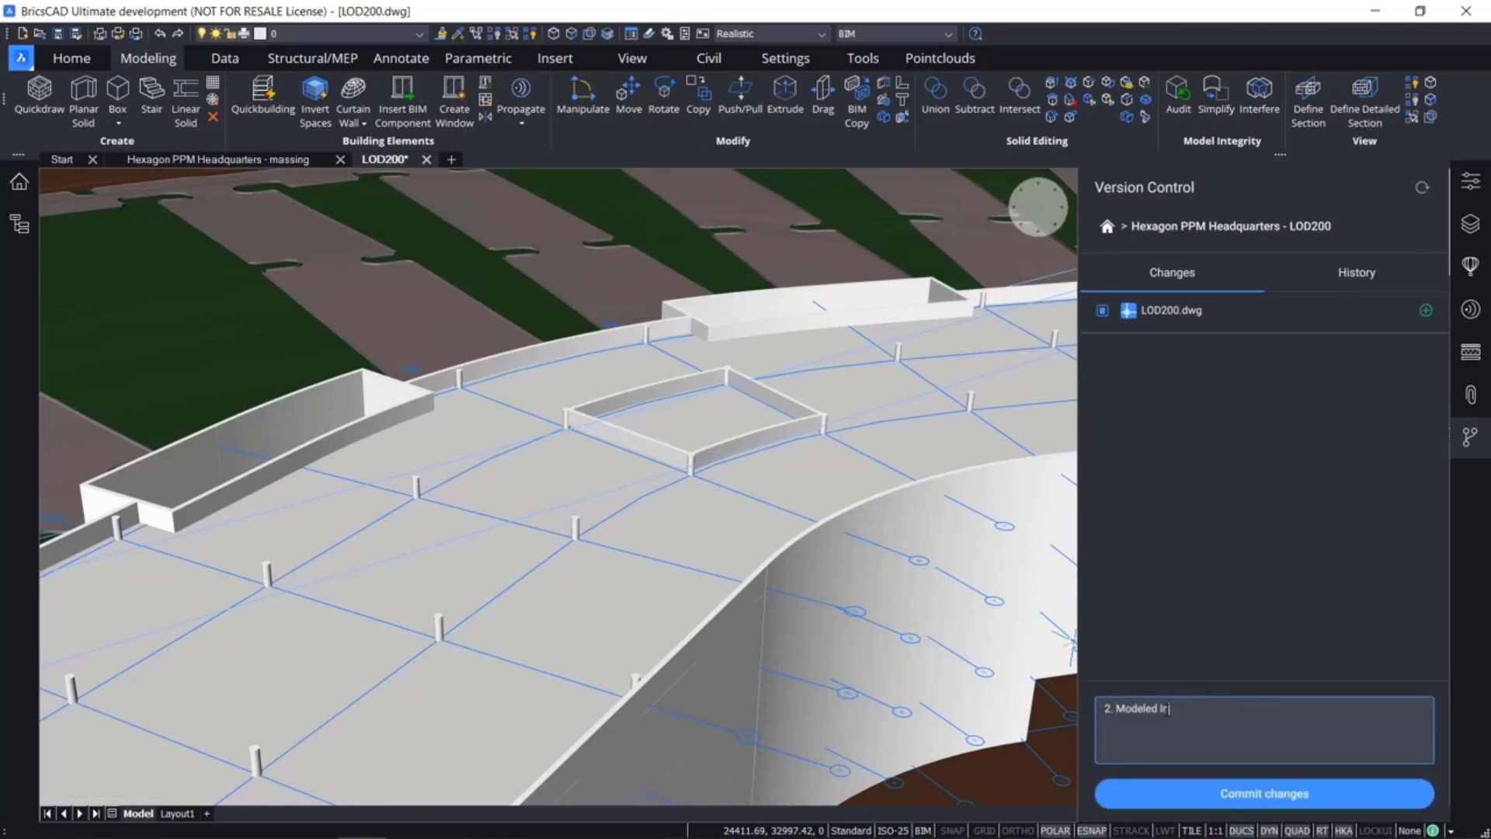
key(BackSpace)
key(BackSpace)
key(BackSpace)
key(BackSpace)
text(internal rooms)
key(BackSpace)
text(on 4th floor)
Save LOD200.dwg and include it in the commit, check the project history, and return to the local changes
click(1211, 794)
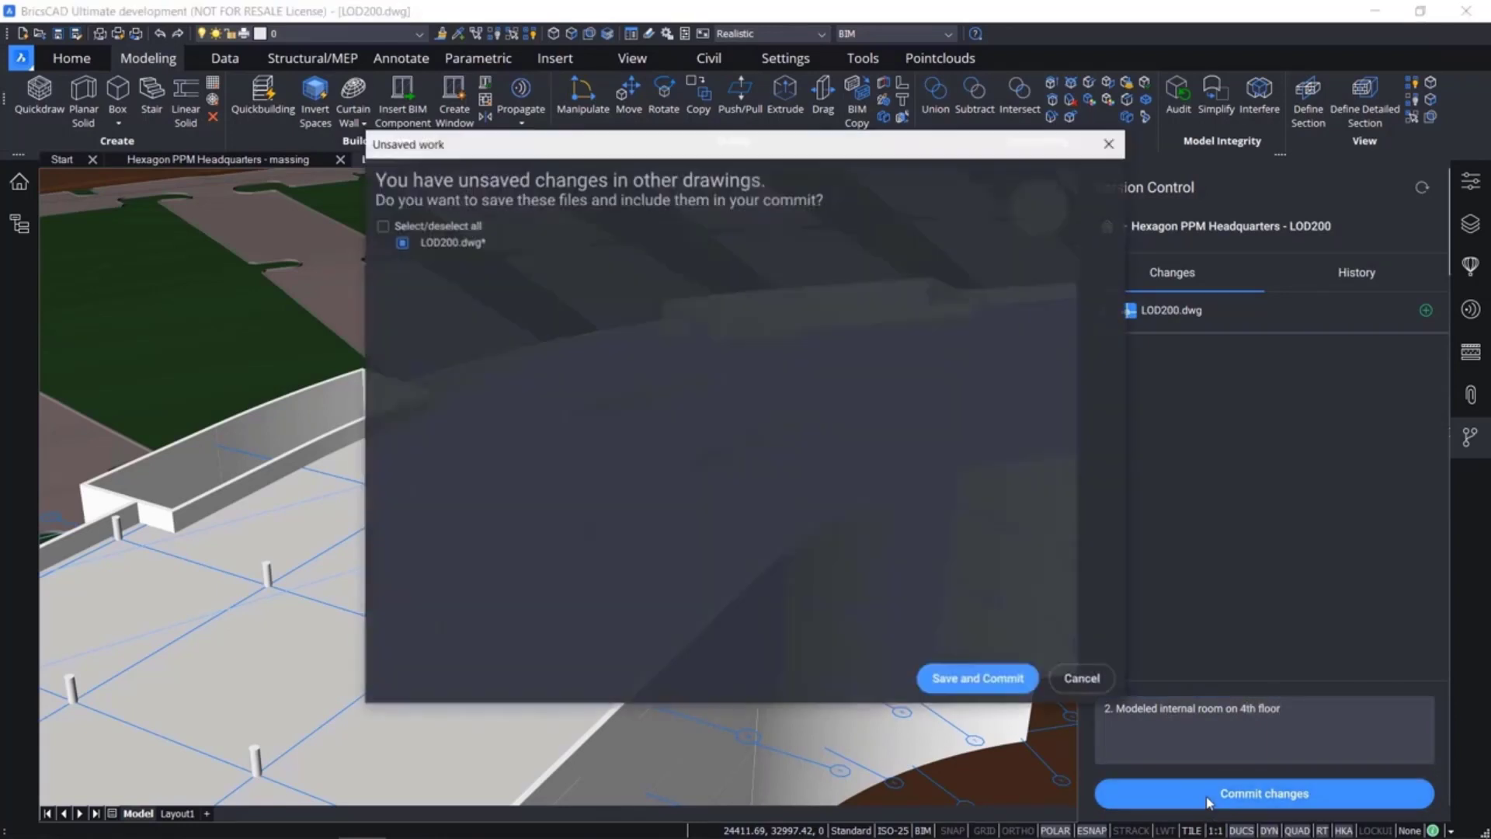
click(401, 247)
click(401, 247)
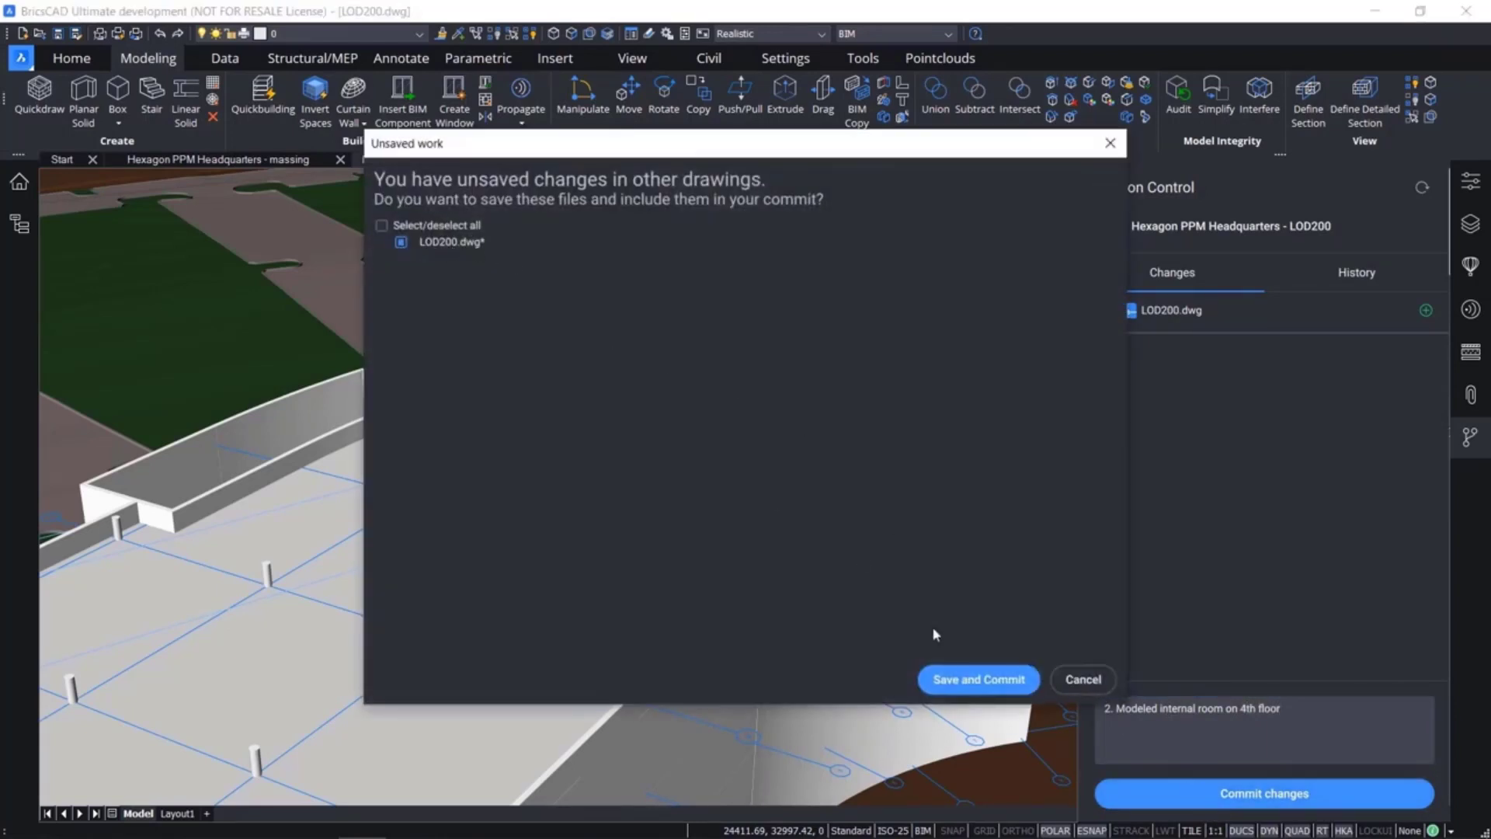
click(969, 681)
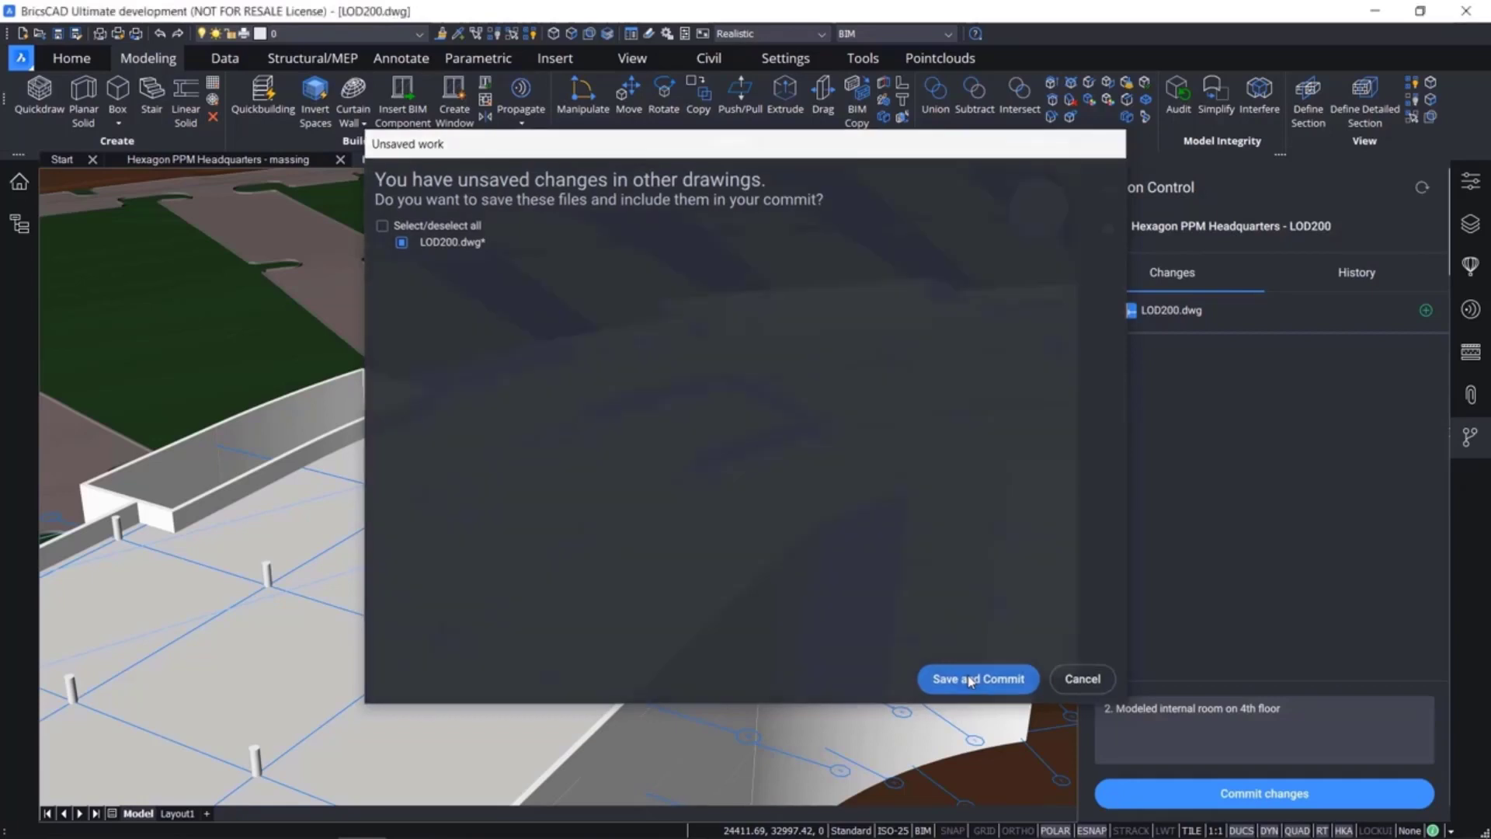
click(1326, 276)
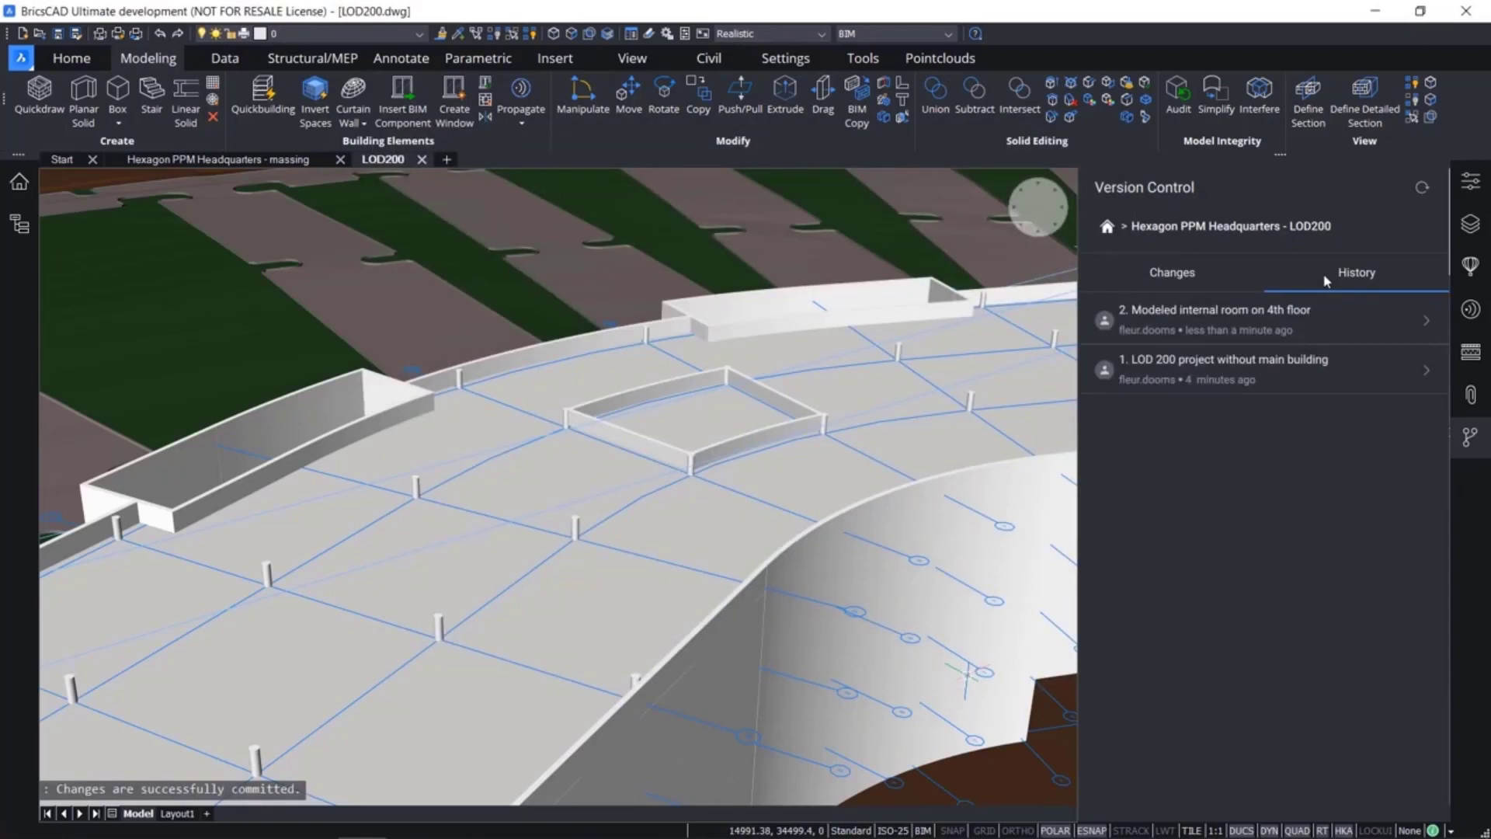
click(1183, 276)
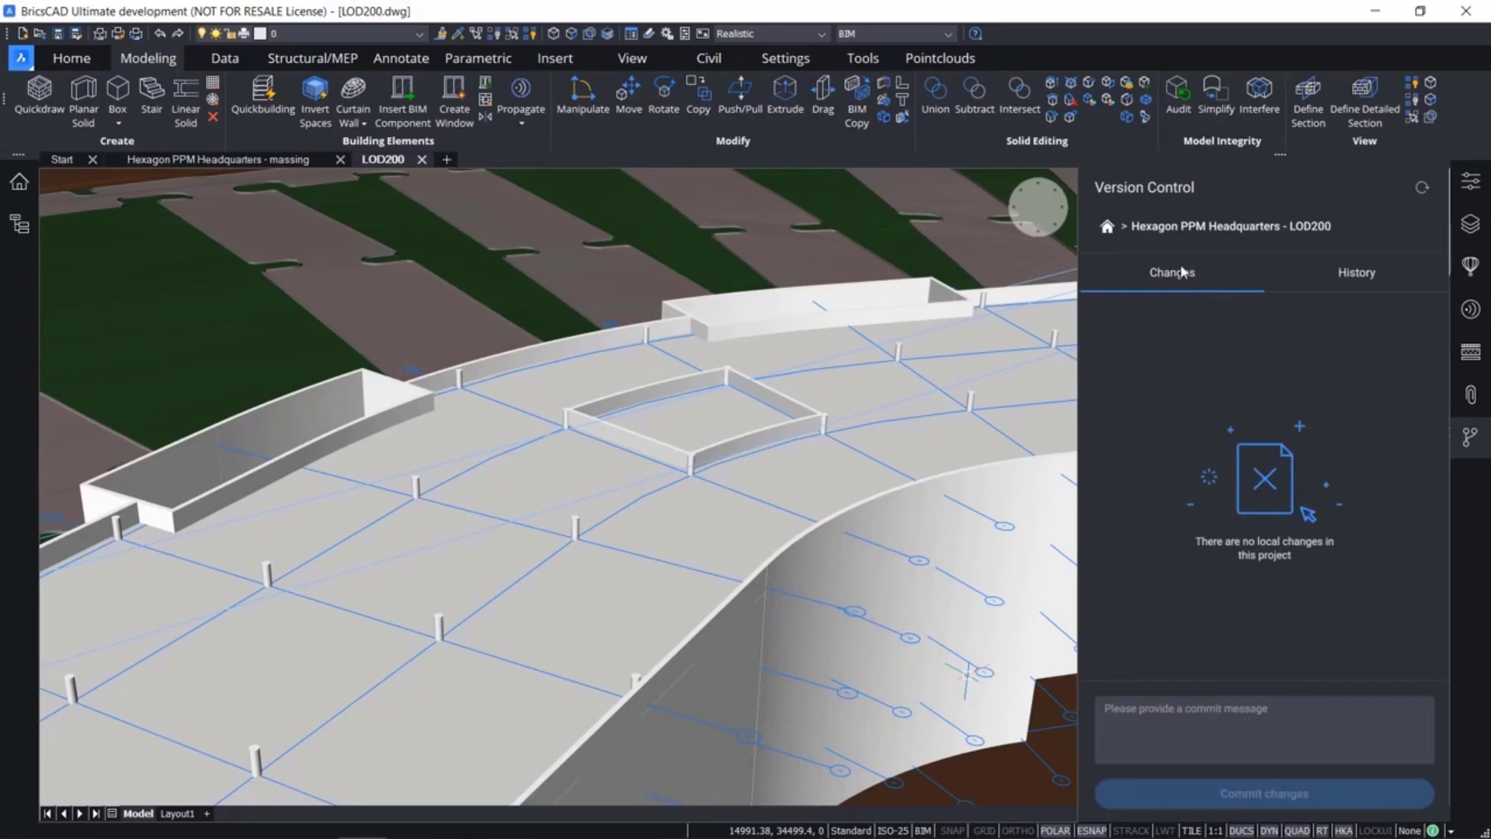
Convert the outer face of the two stacked lower wall segments in the building's inner bend into a curtain wall with the default parameters
shift+middle_drag(1002, 621, 847, 572)
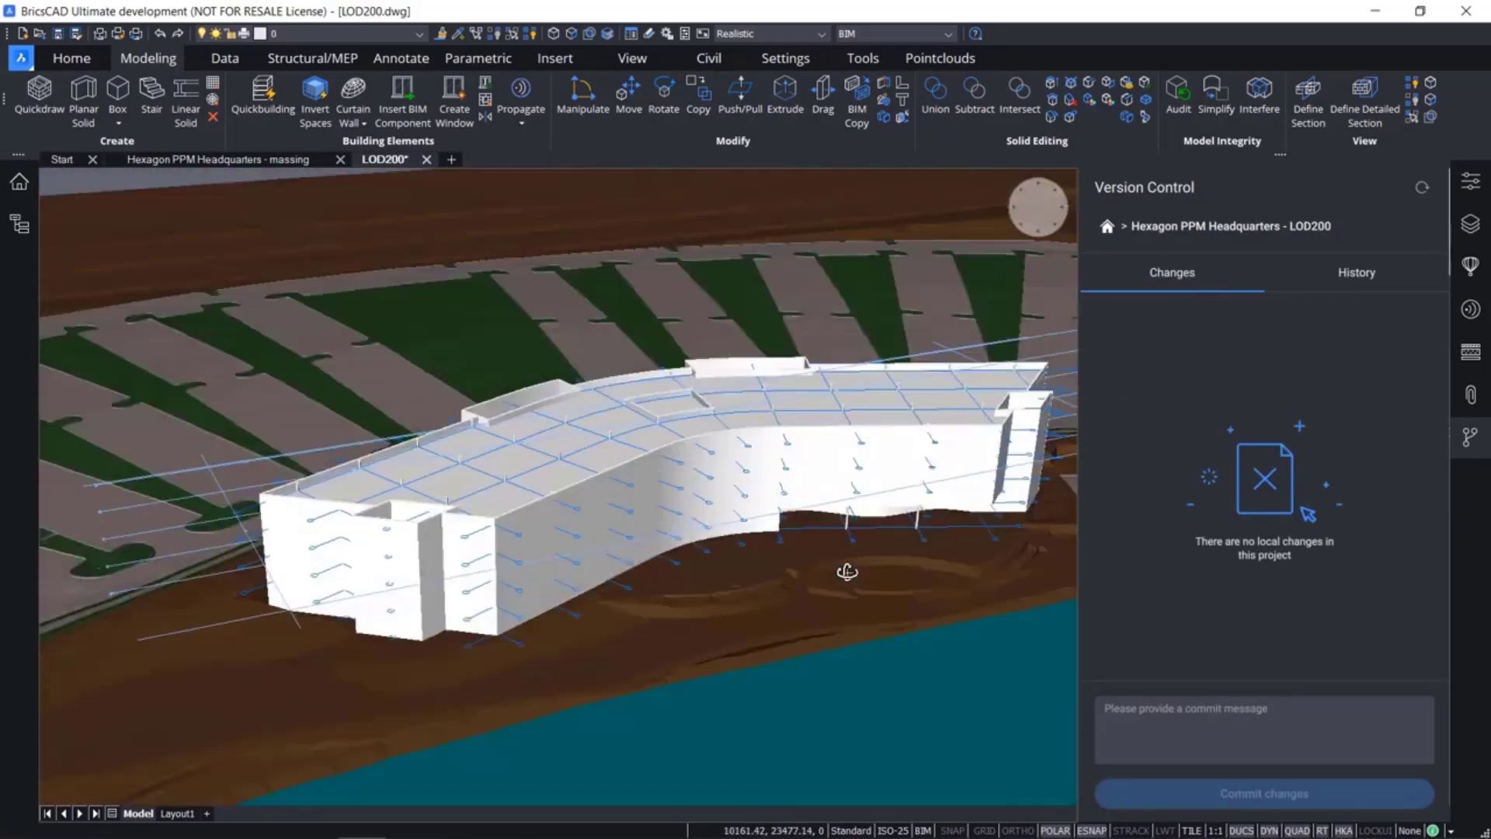
scroll(753, 539, up, 5)
click(755, 539)
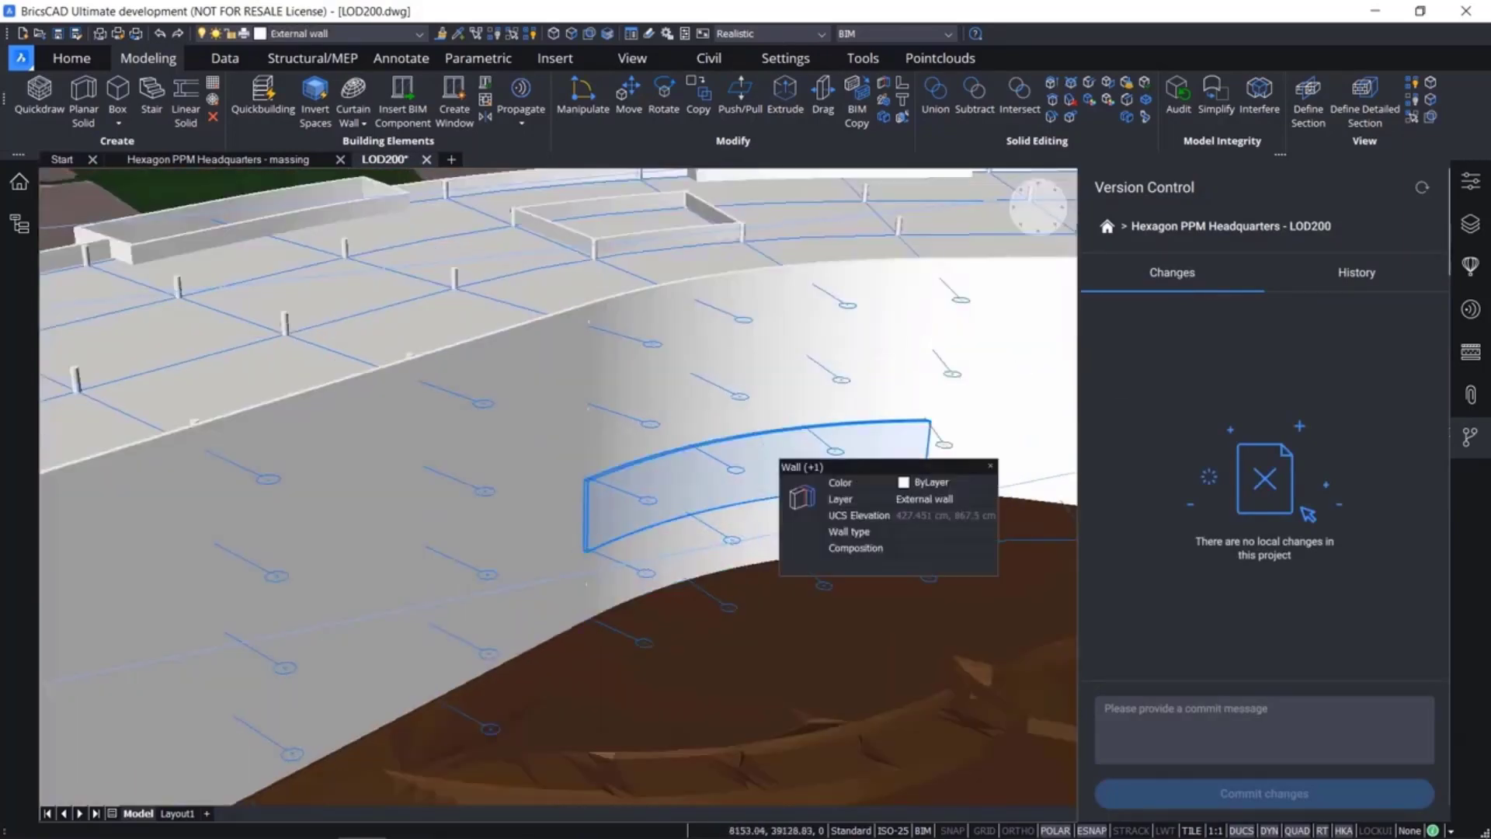
click(755, 483)
click(777, 495)
key(Tab)
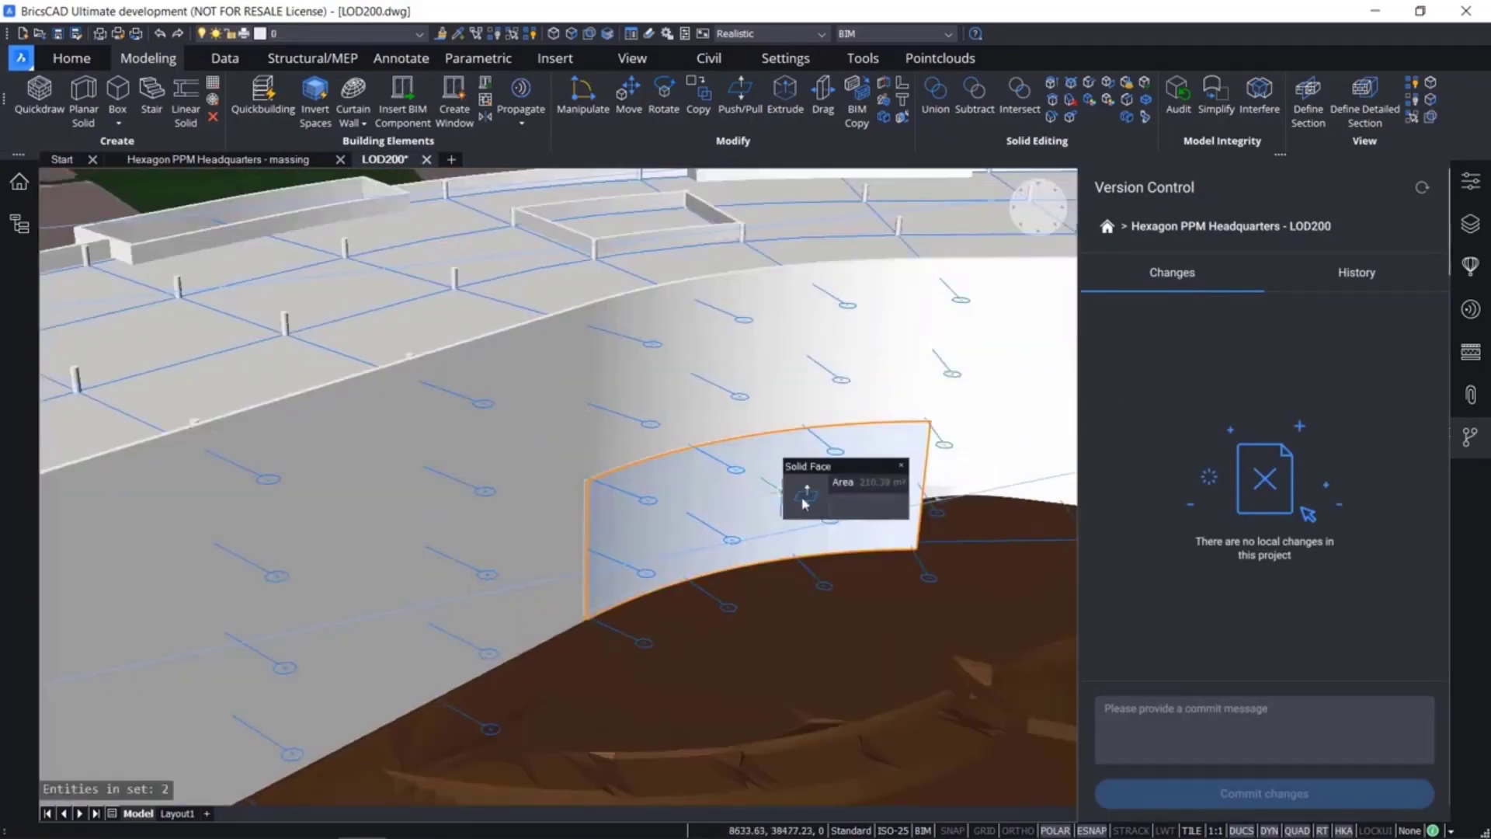
mouse_move(804, 501)
mouse_move(802, 528)
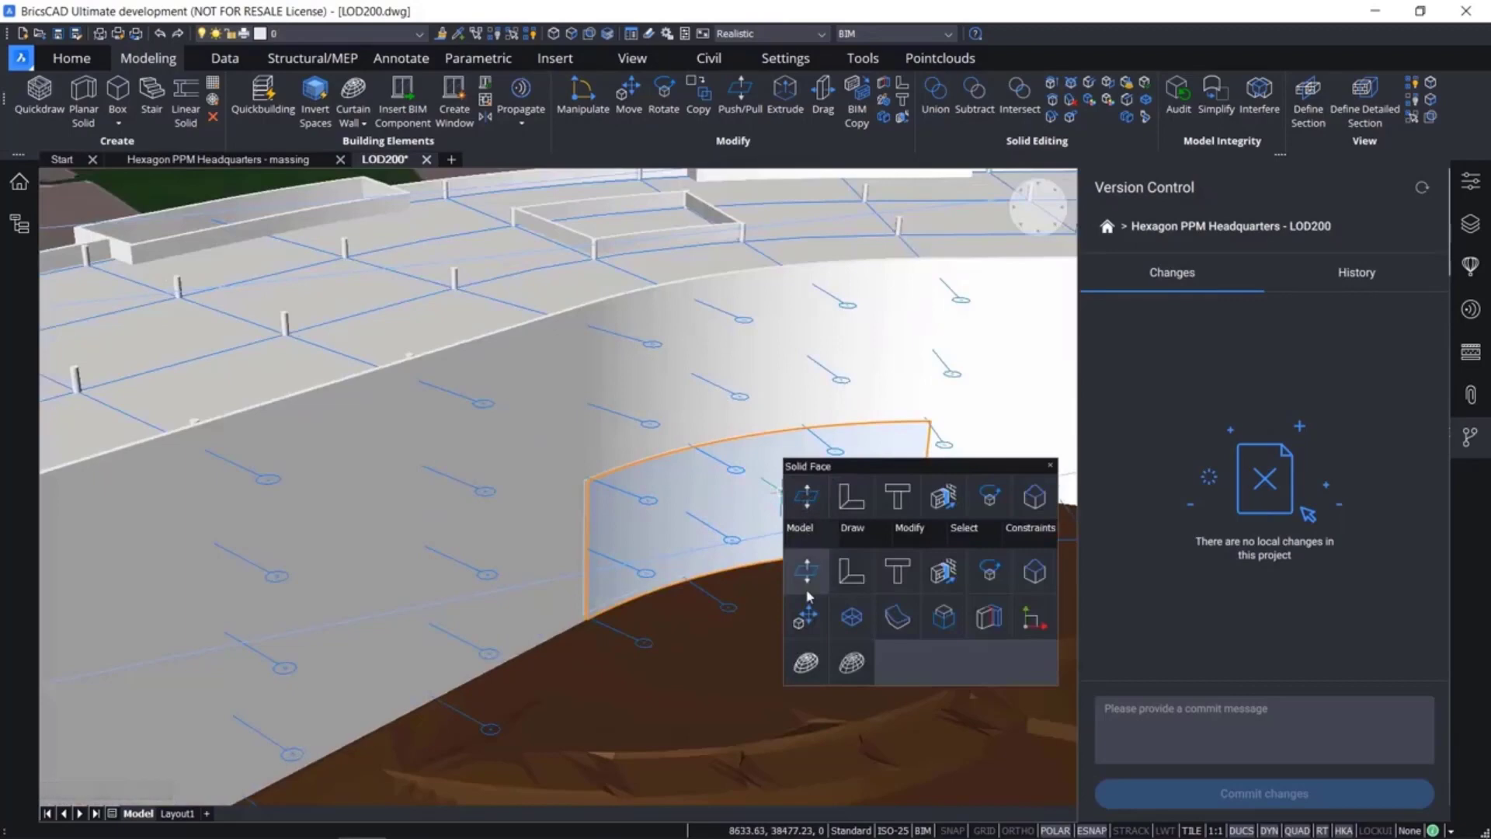
click(805, 662)
key(Return)
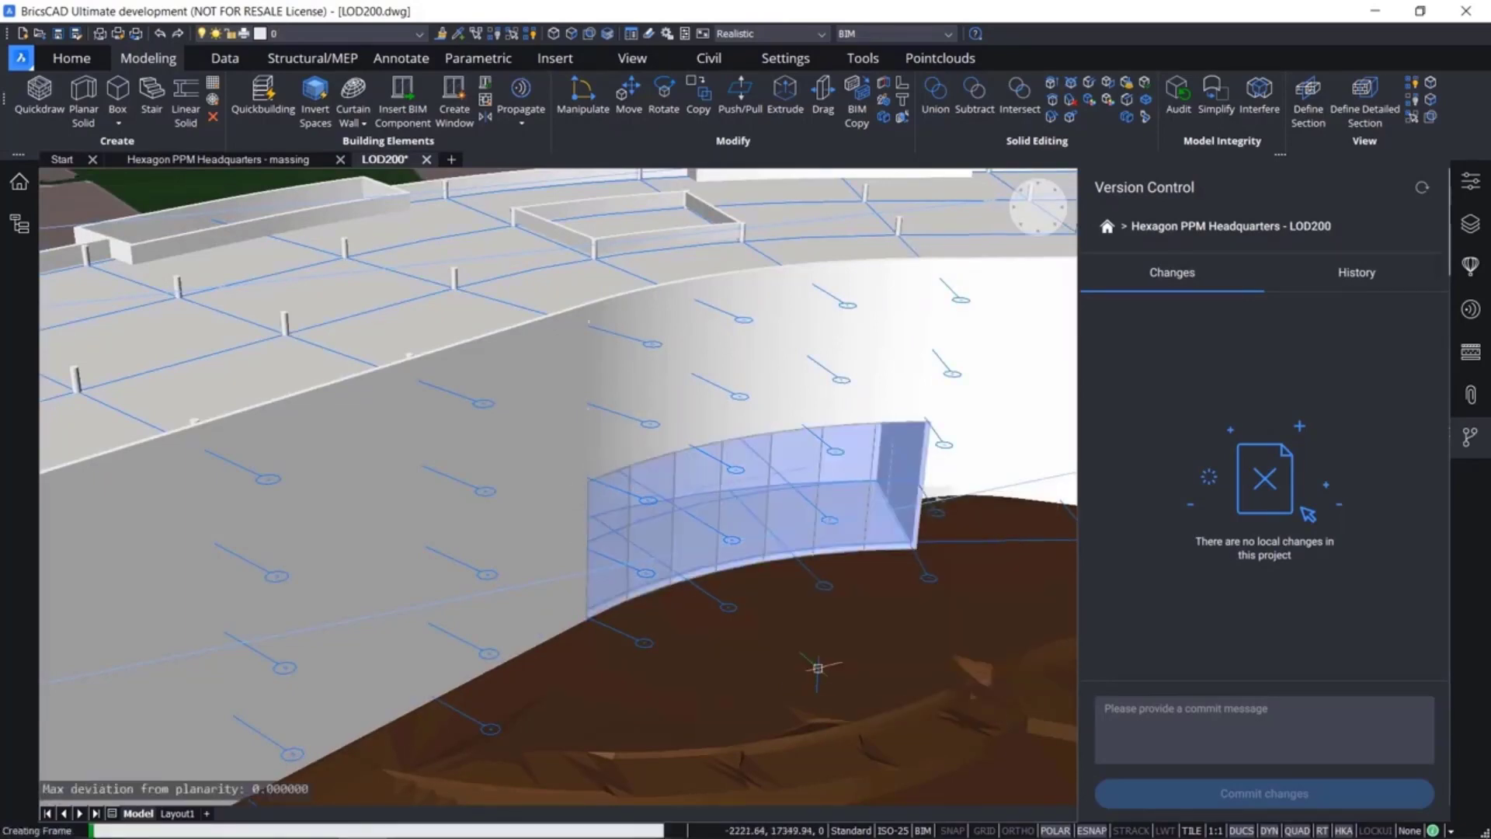
Turn off clipping for the fourth-floor section and regenerate its section drawing
shift+middle_drag(817, 668, 935, 564)
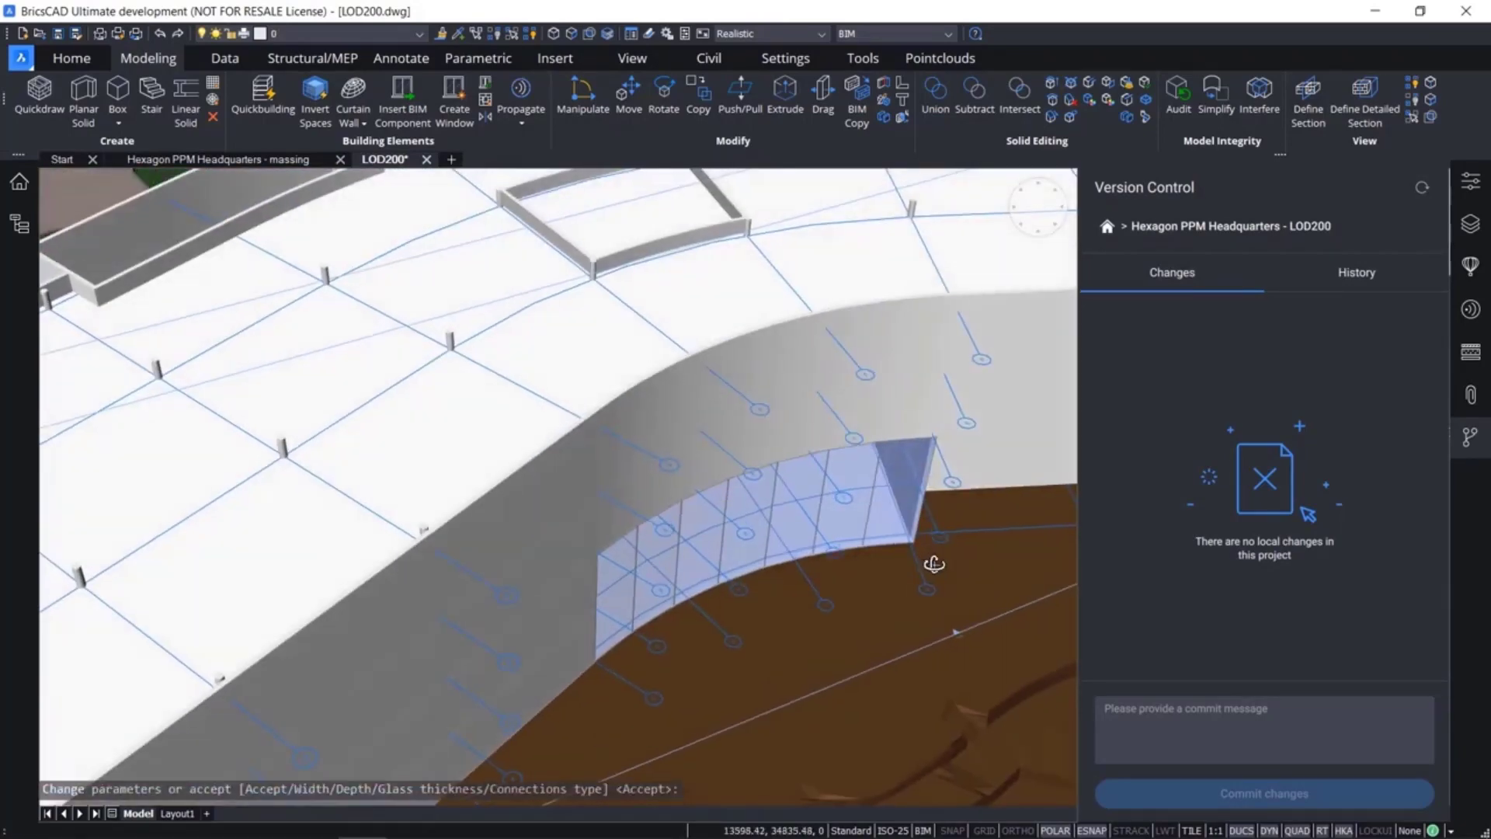
scroll(914, 558, down, 4)
shift+middle_drag(792, 473, 724, 489)
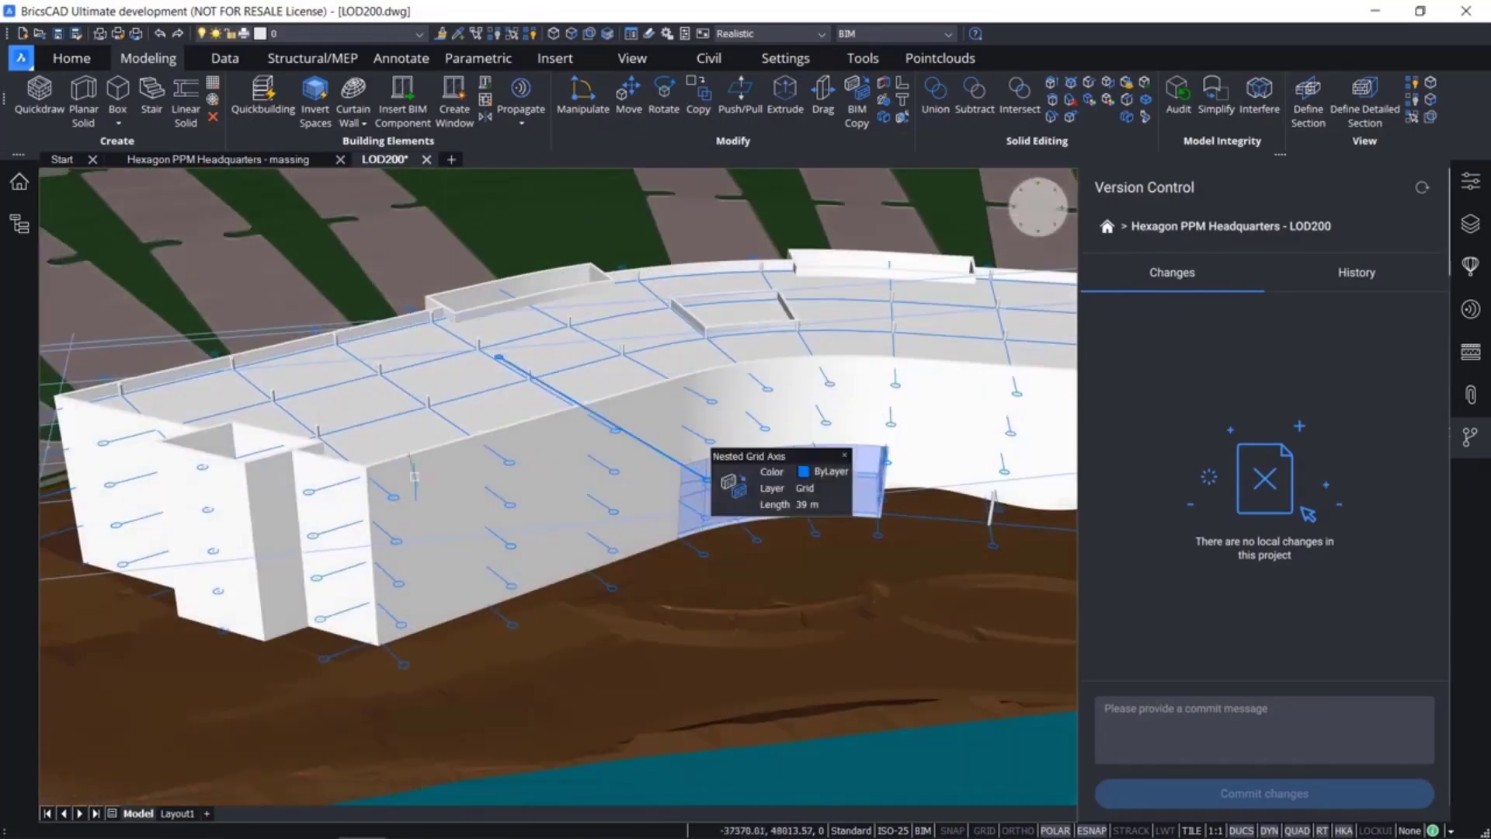
middle_drag(133, 468, 365, 457)
double_click(120, 385)
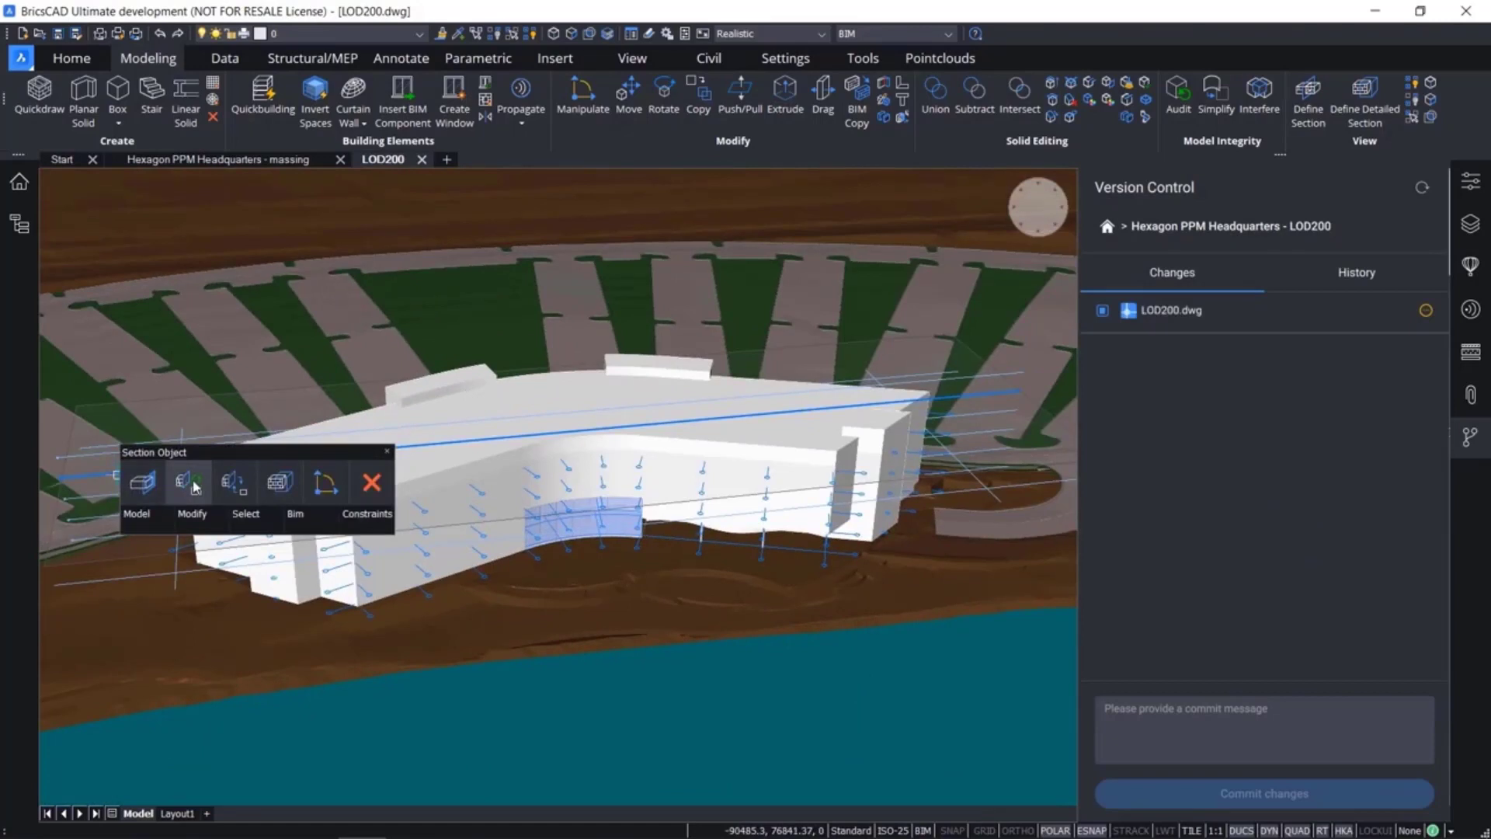
click(194, 486)
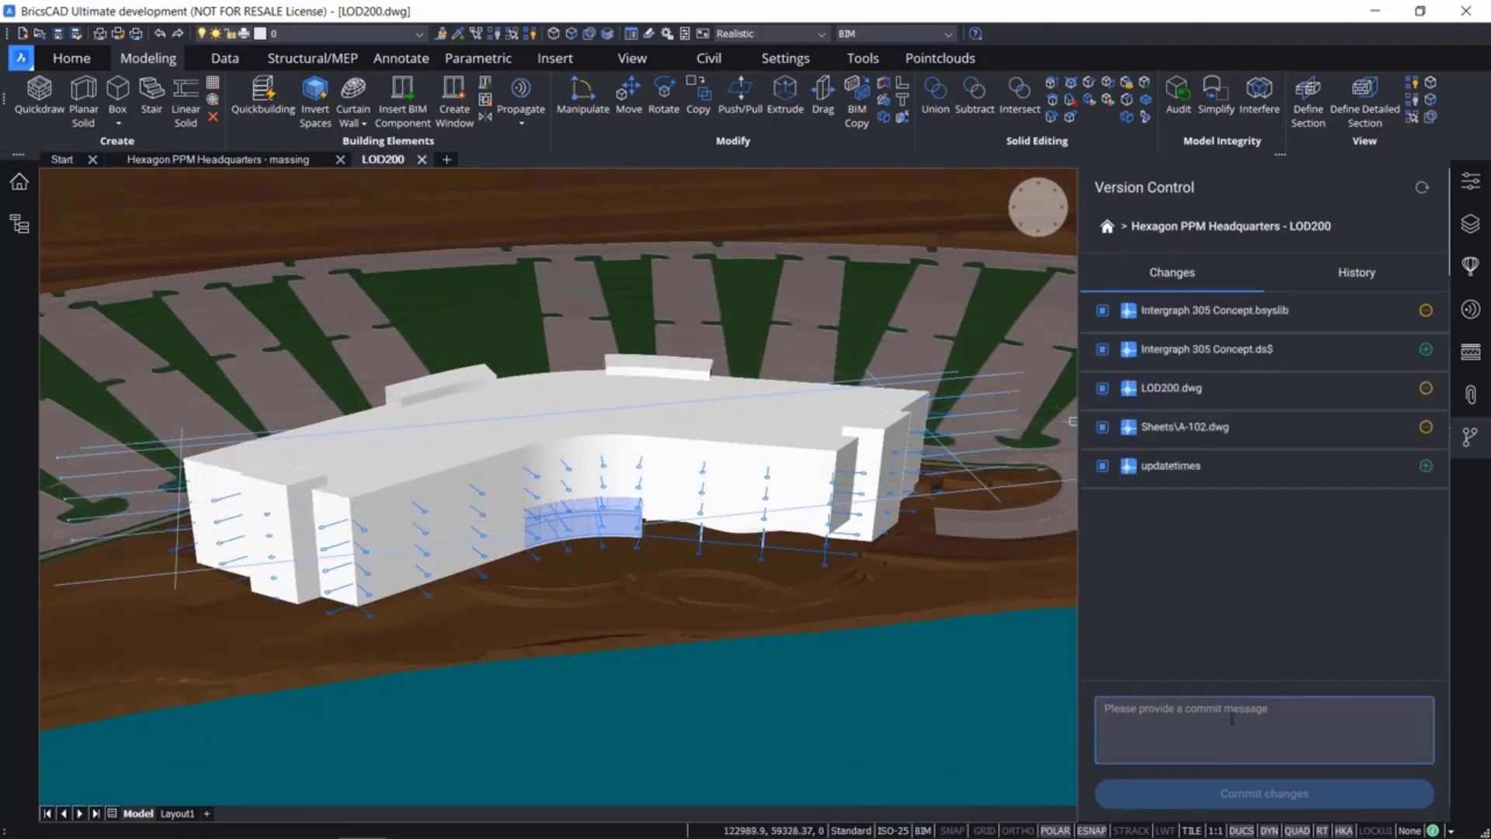
Commit all changed files with the message "3. Added curtainwall and regenerated section on 4th floor"
text(3. Added curtainwall)
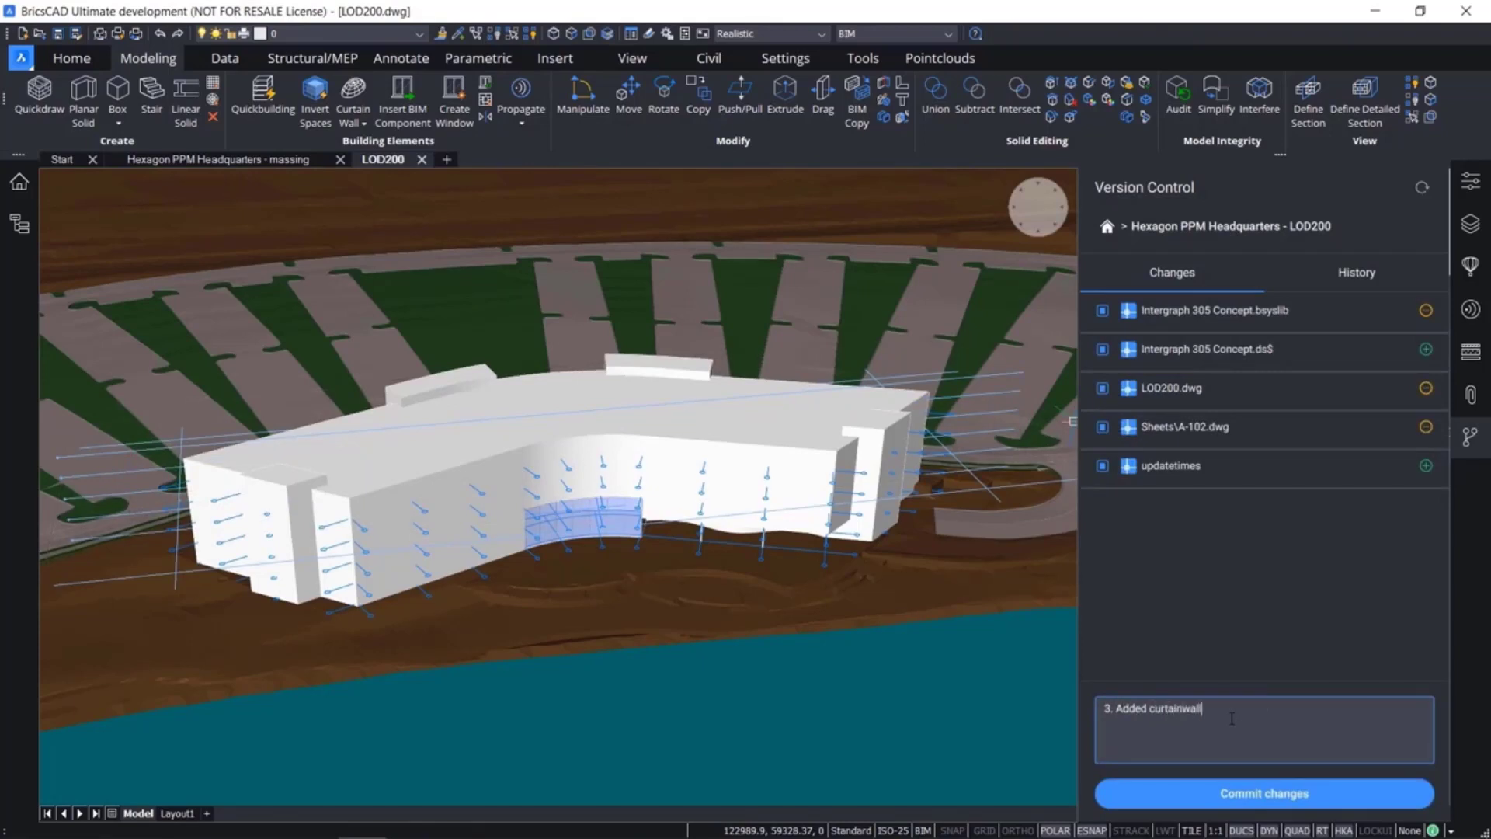
text( and regenerated section on 4th floor)
click(1241, 790)
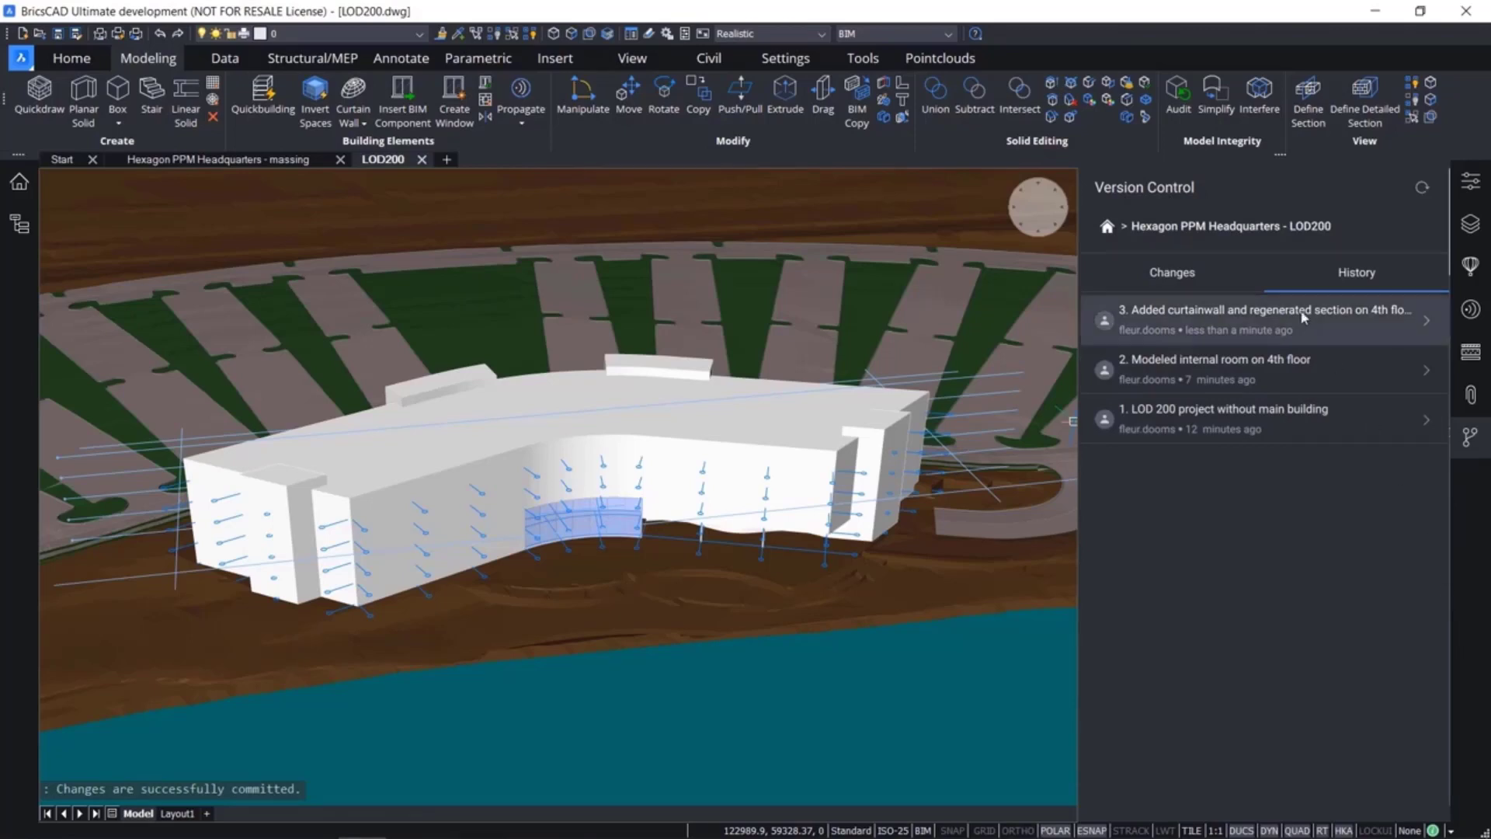
Review the files recorded in commit 3 and return to the project's commit history
click(1279, 324)
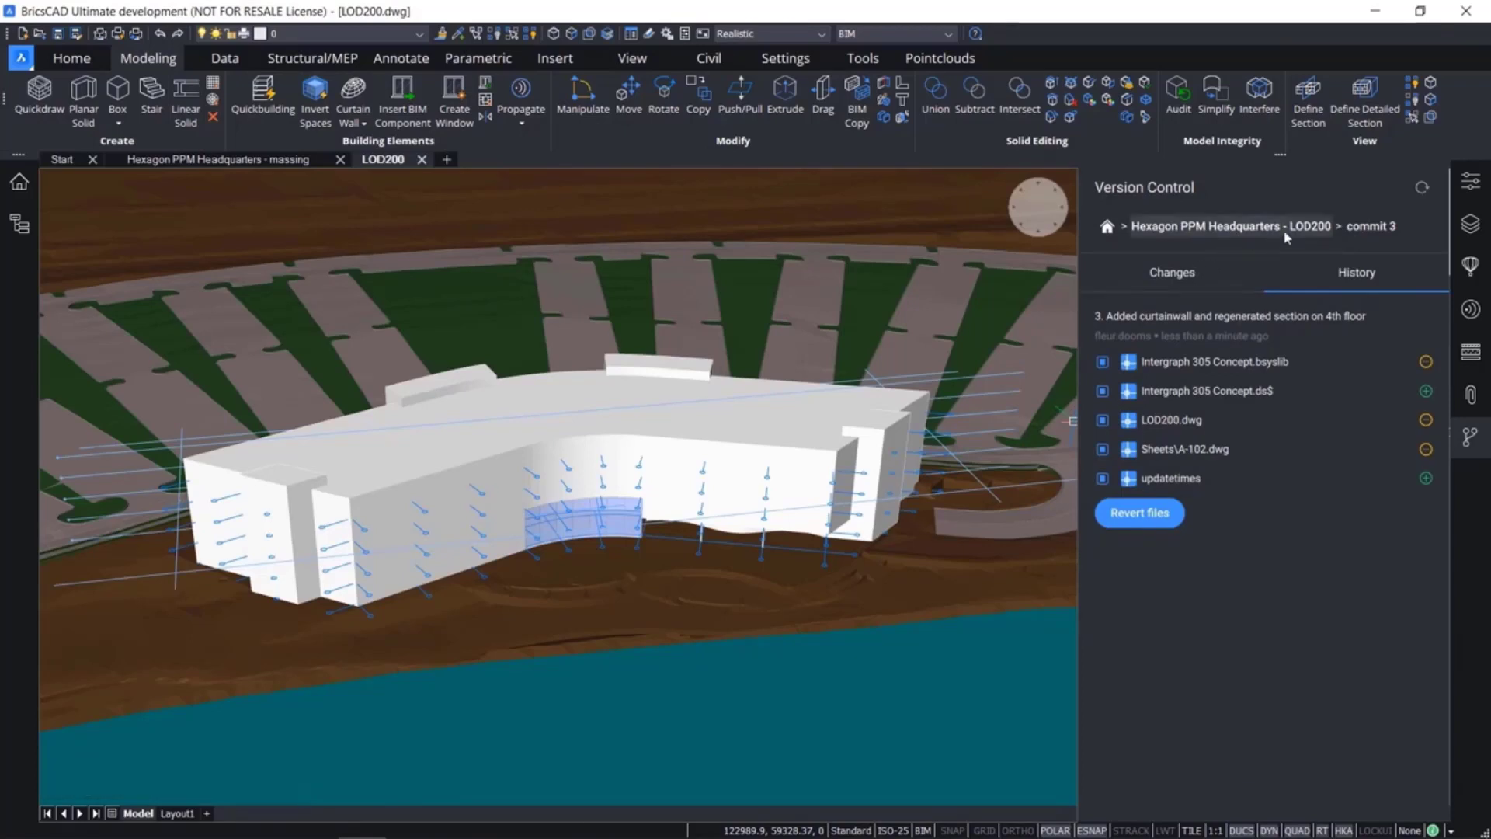
click(1320, 226)
click(1324, 273)
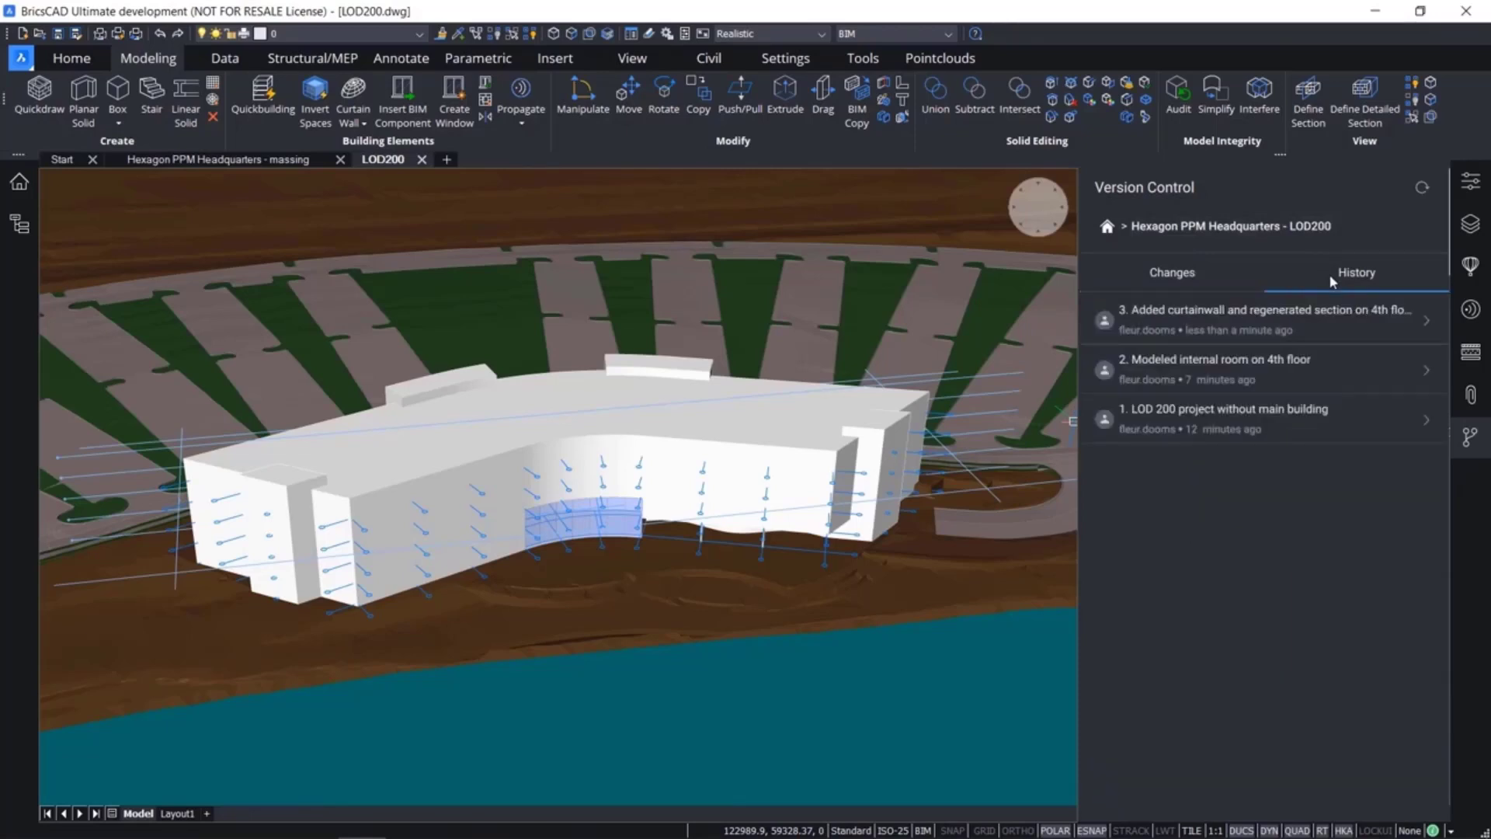
Close the LOD200 drawing and revert LOD200.dwg to commit 2, "Modeled internal room on 4th floor"
click(1306, 362)
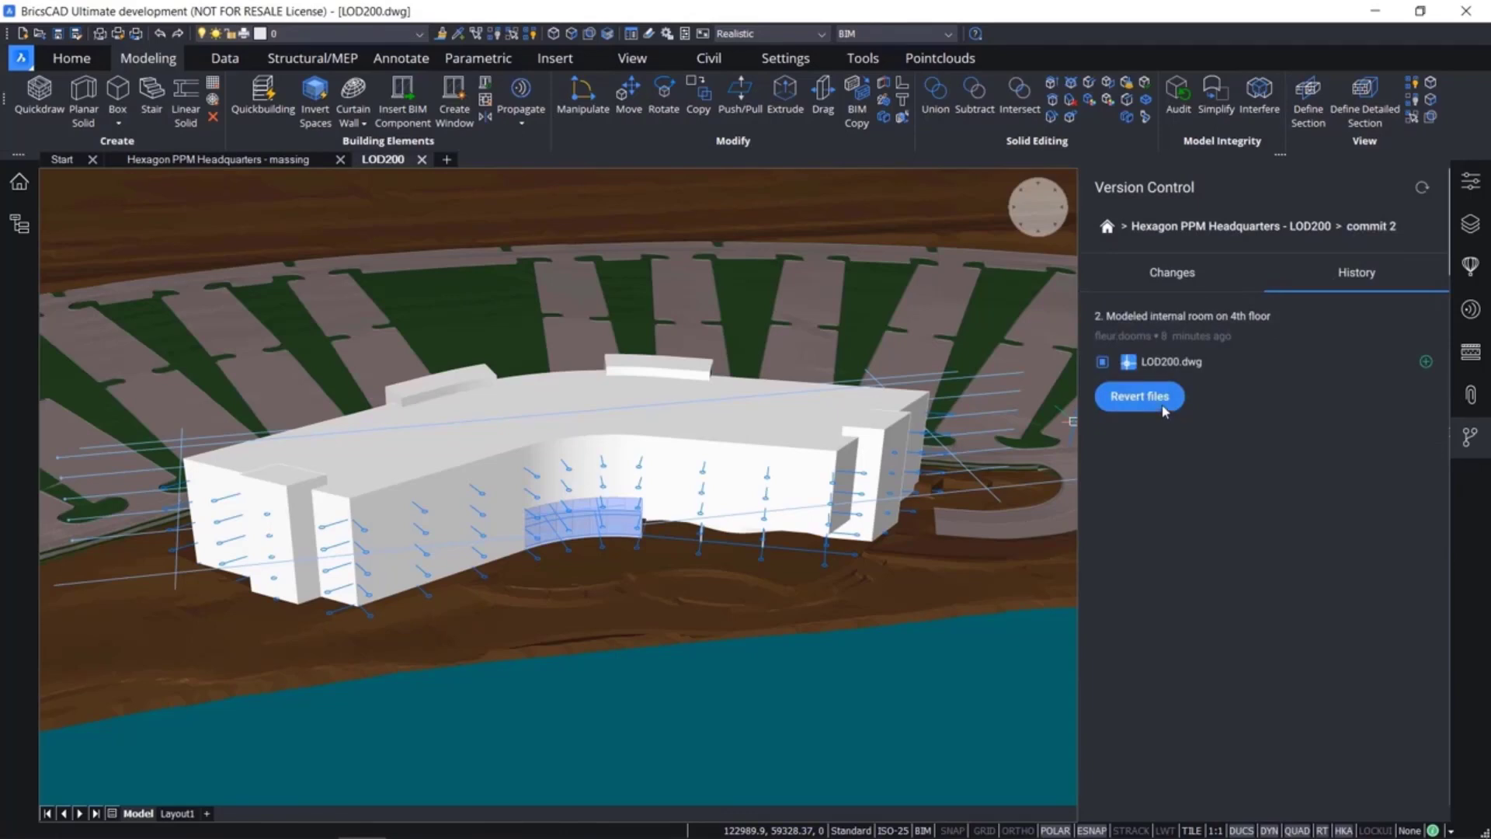
click(422, 160)
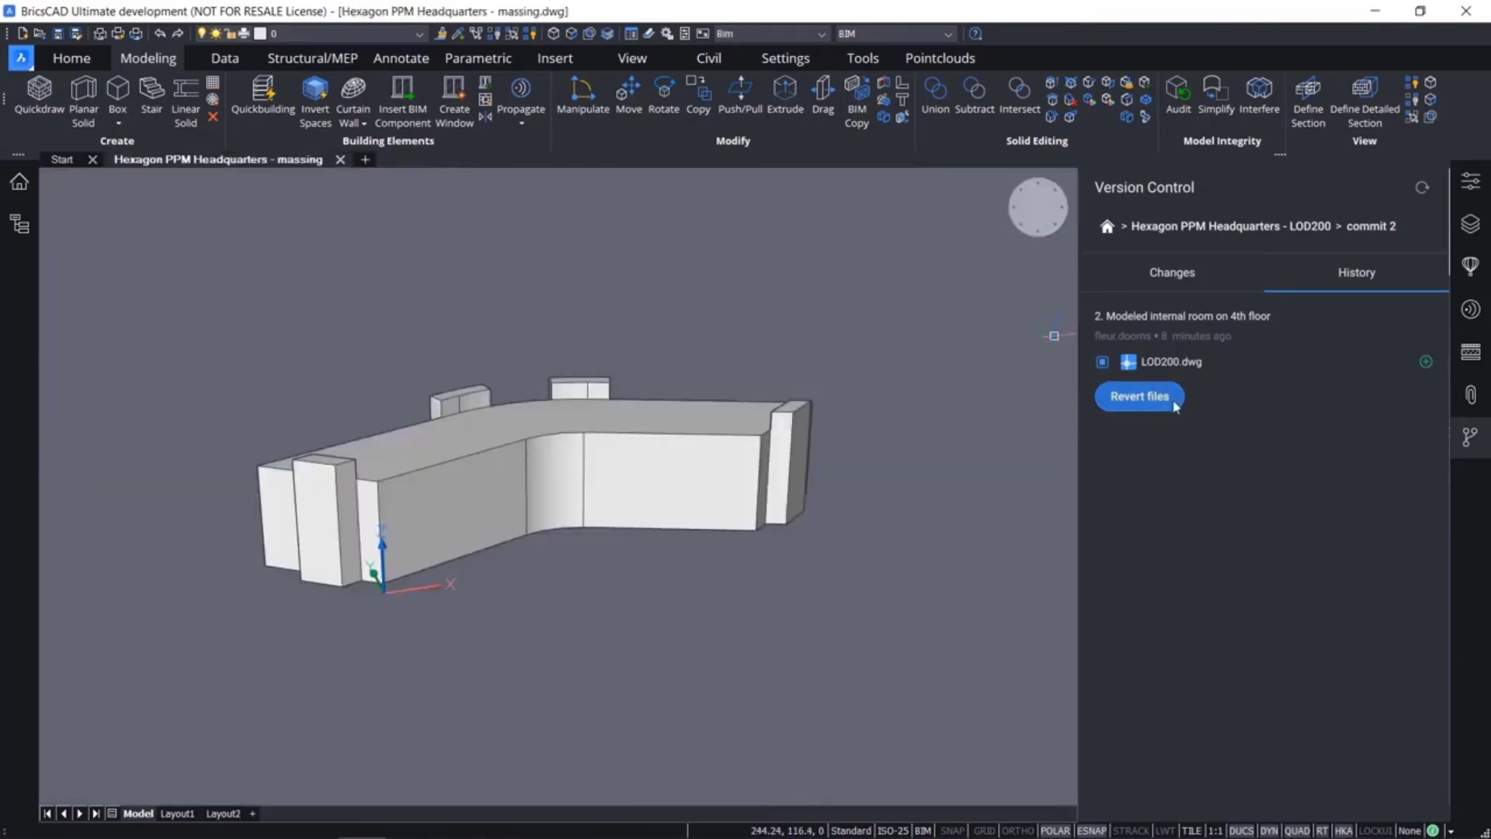
click(1174, 404)
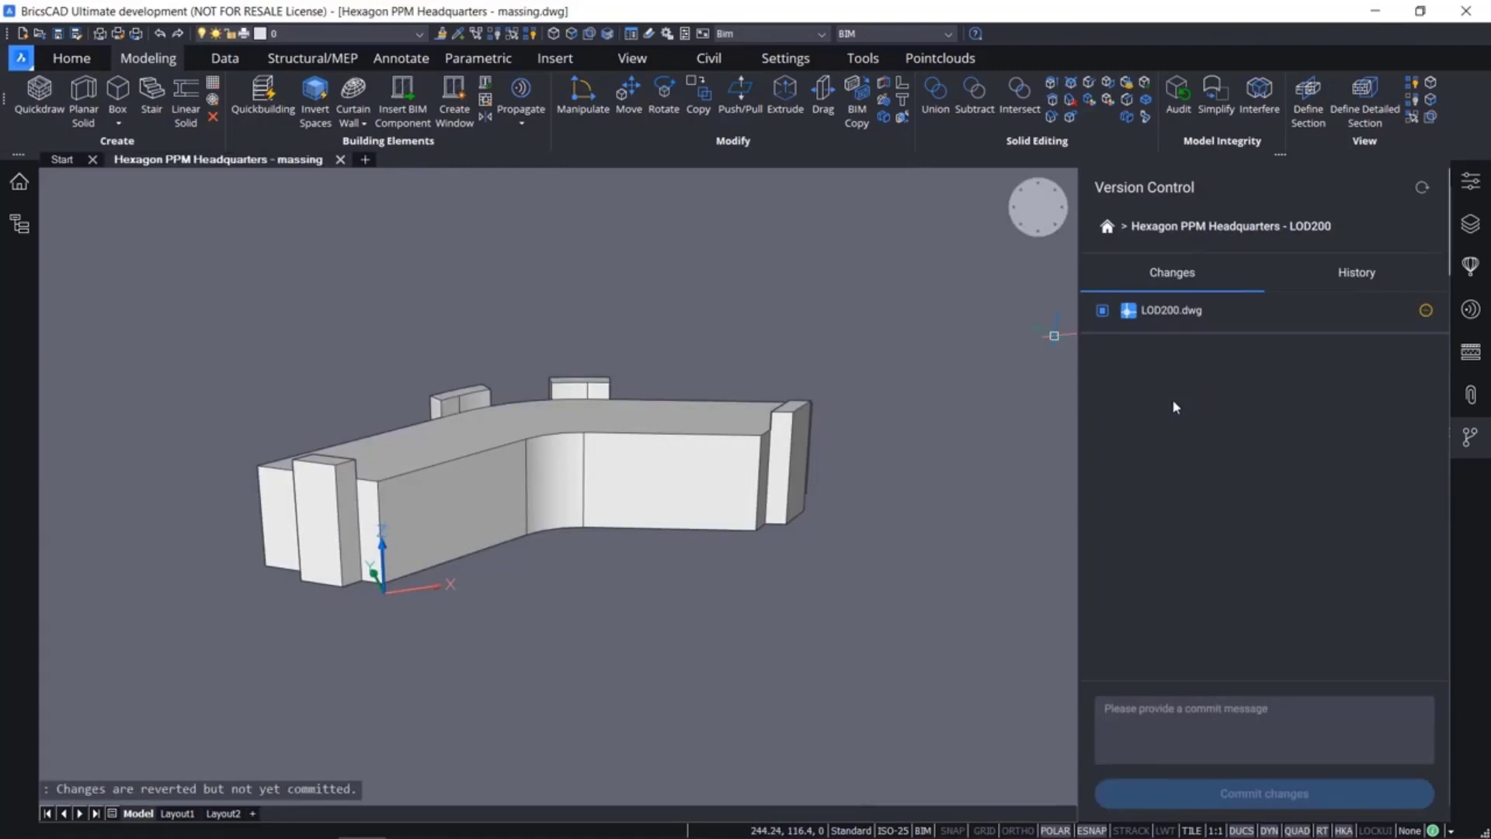
Enter the commit message "Reverted to 2. Modeled internal room on 4th floor" for the reverted drawing
click(1226, 724)
text(Re)
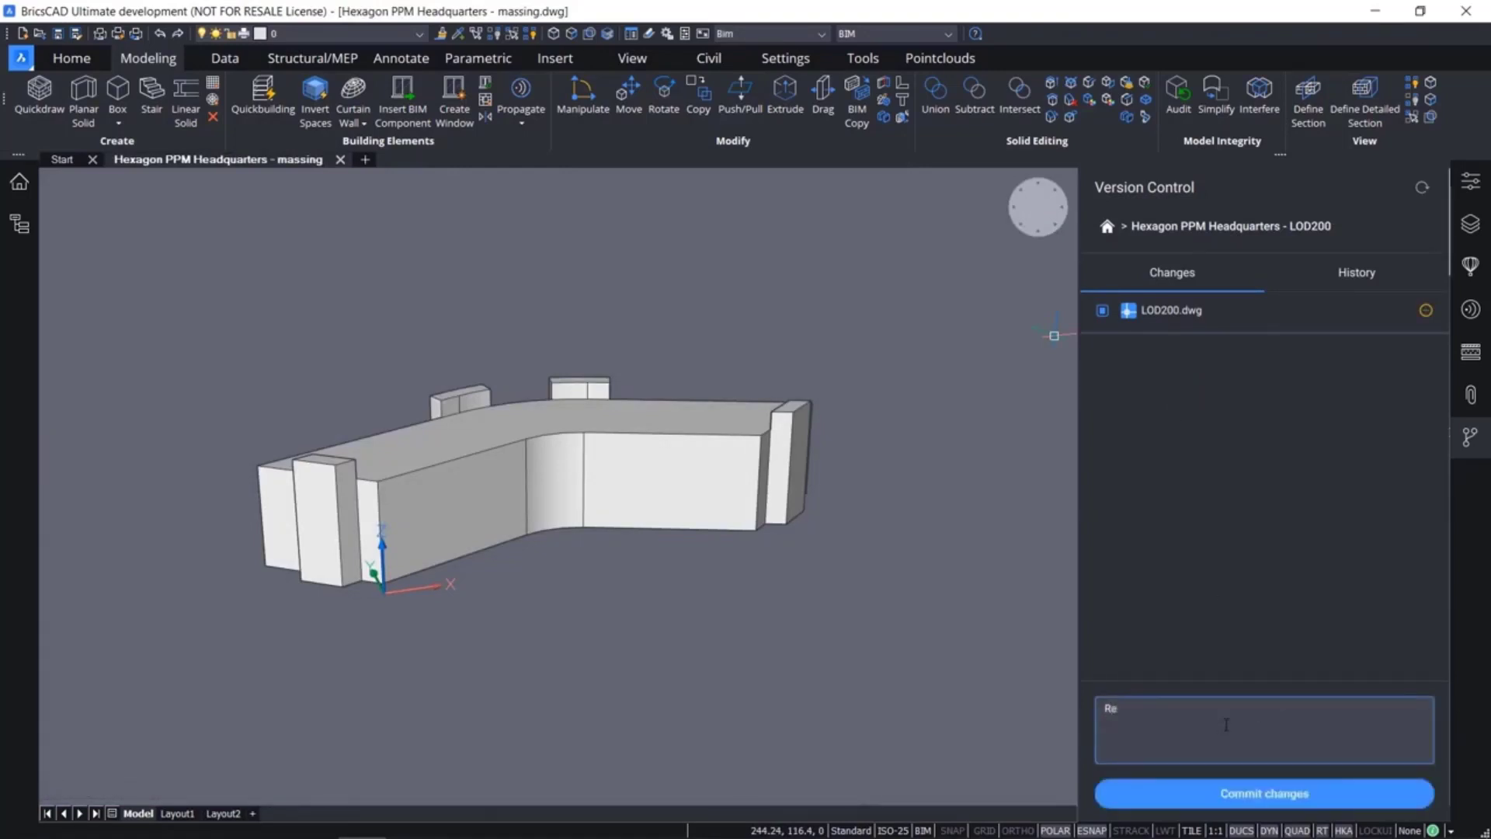
text(verted to 2 . Modeled internal room on 4th floor)
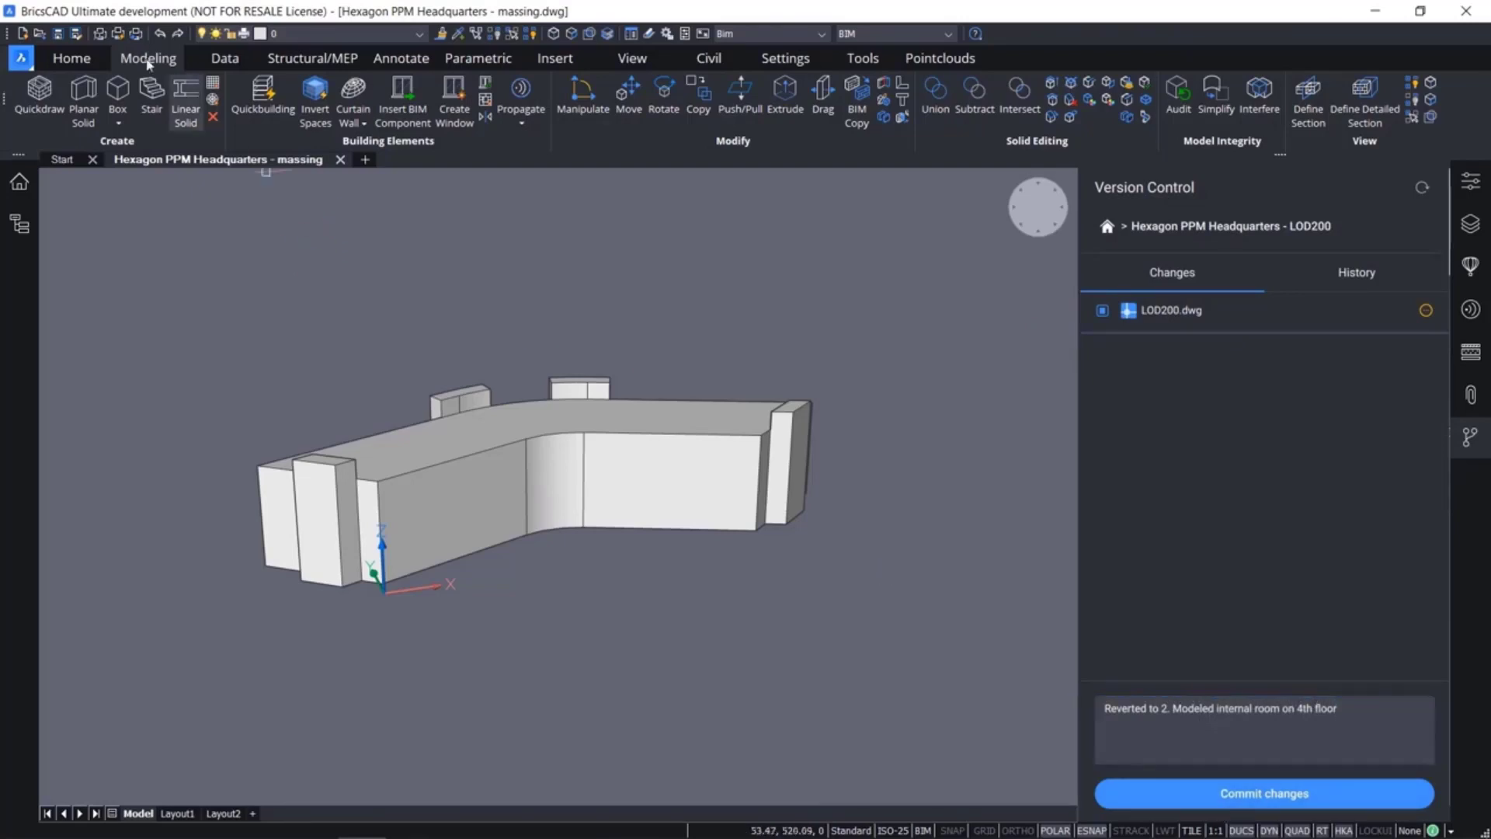
Open LOD200.dwg from the Hexagon PPM Headquarters - LOD200 folder
click(21, 57)
click(73, 118)
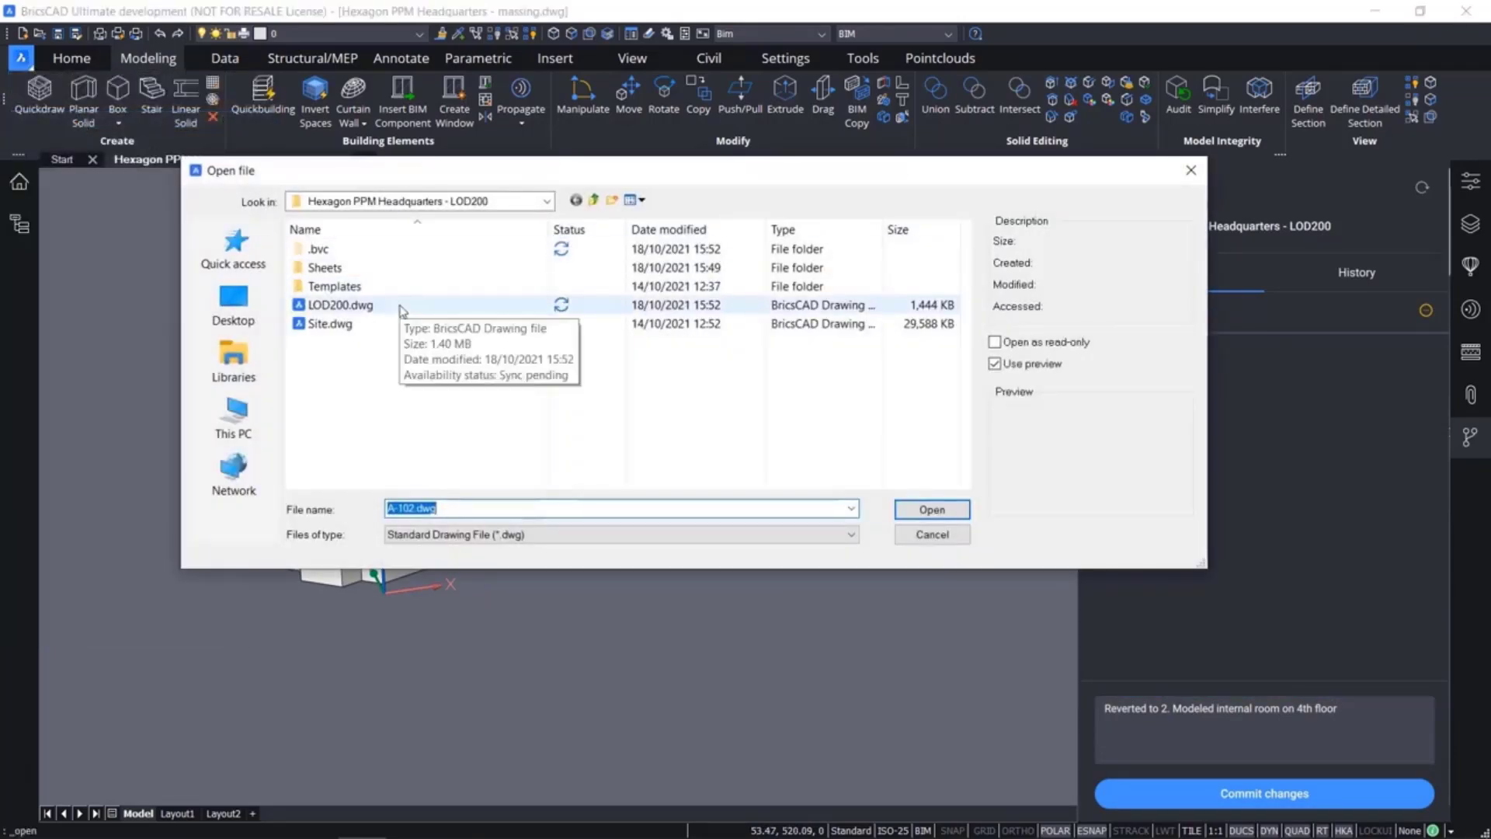
click(402, 309)
click(938, 512)
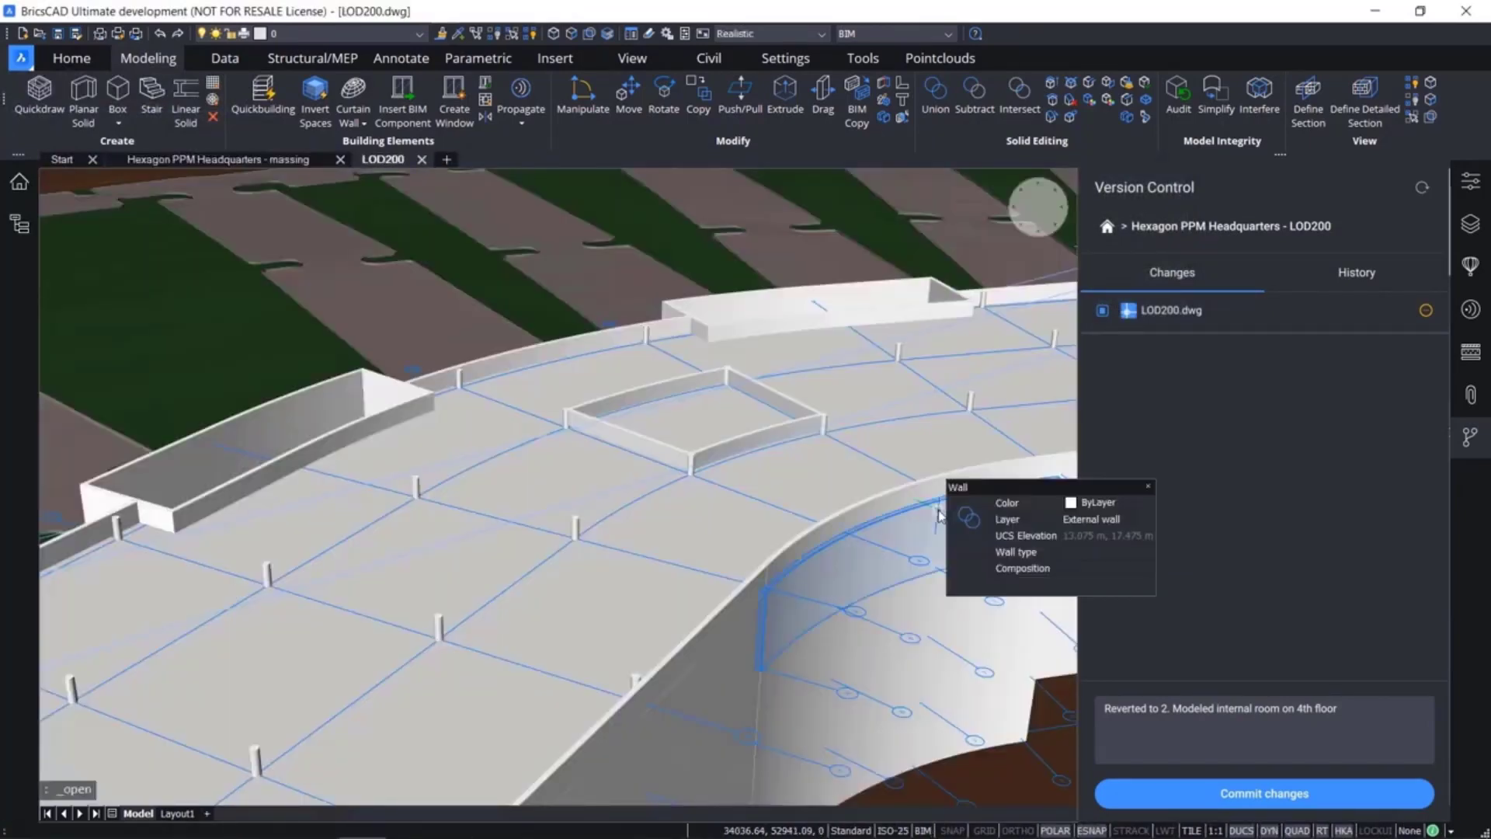
Commit the reverted LOD200.dwg, saving its unsaved changes and including them in the commit
shift+middle_drag(935, 519, 575, 544)
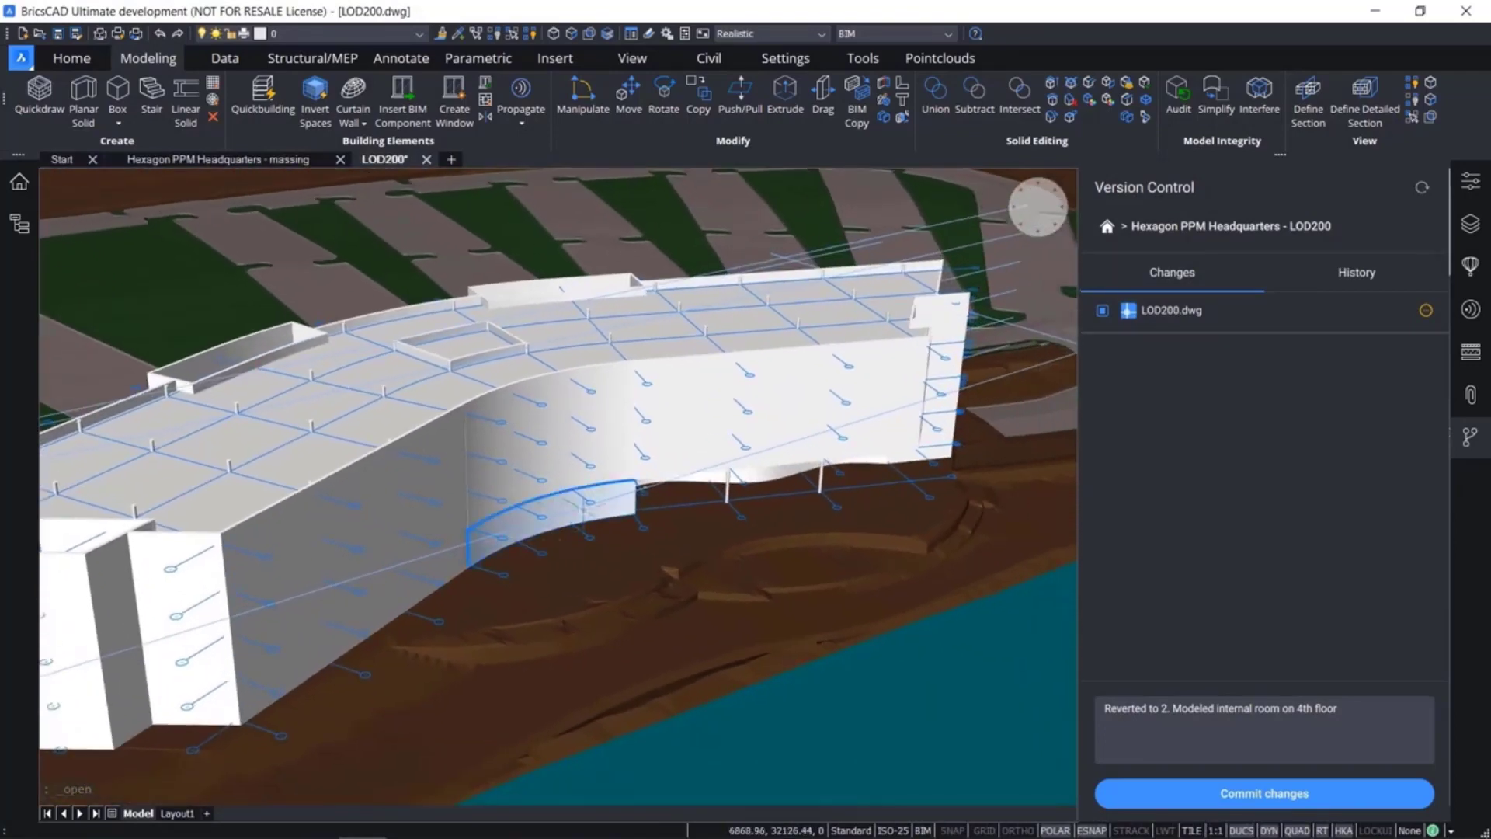
click(1373, 786)
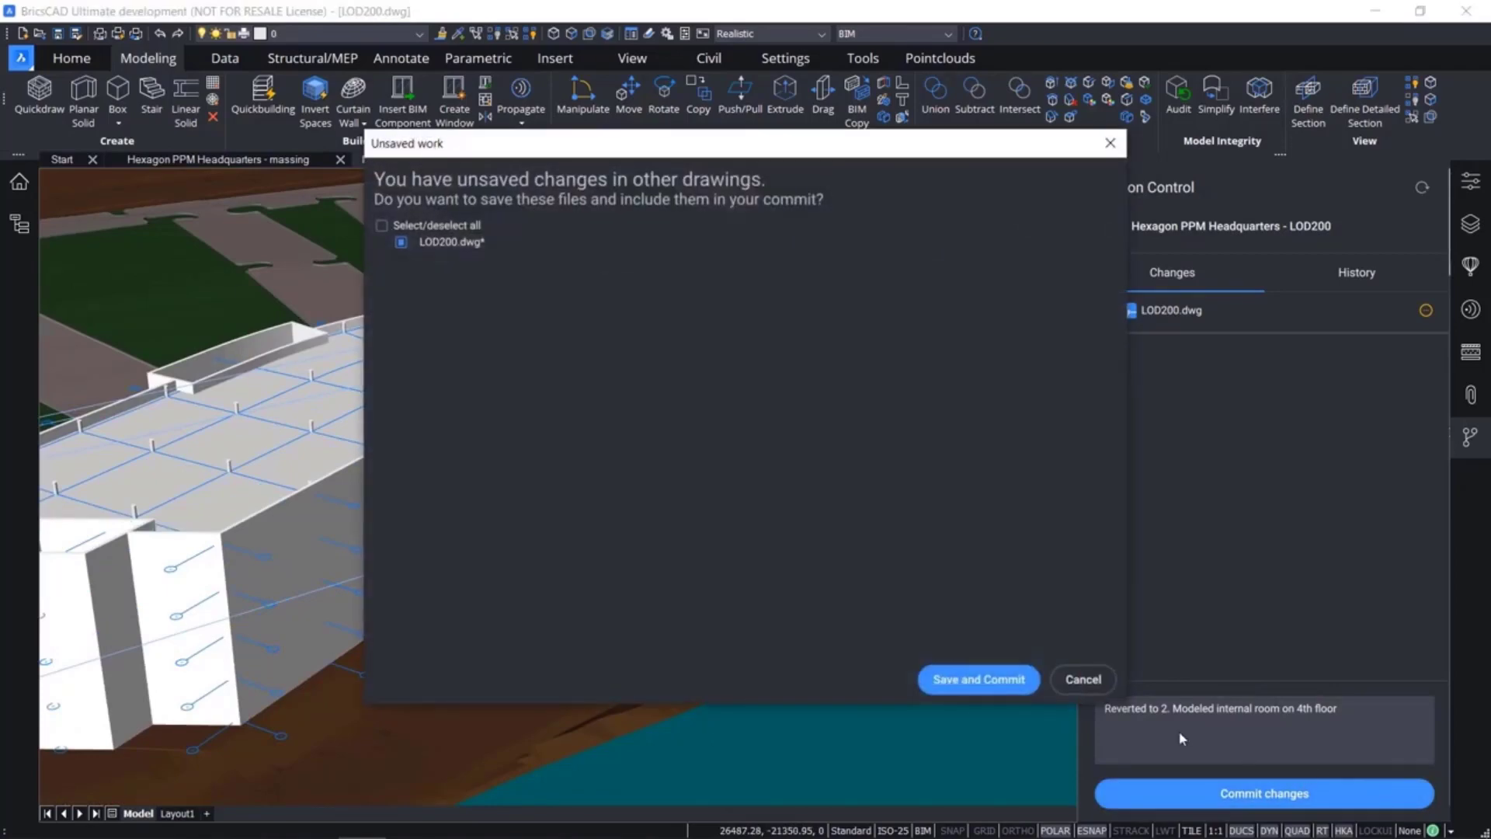
click(1007, 688)
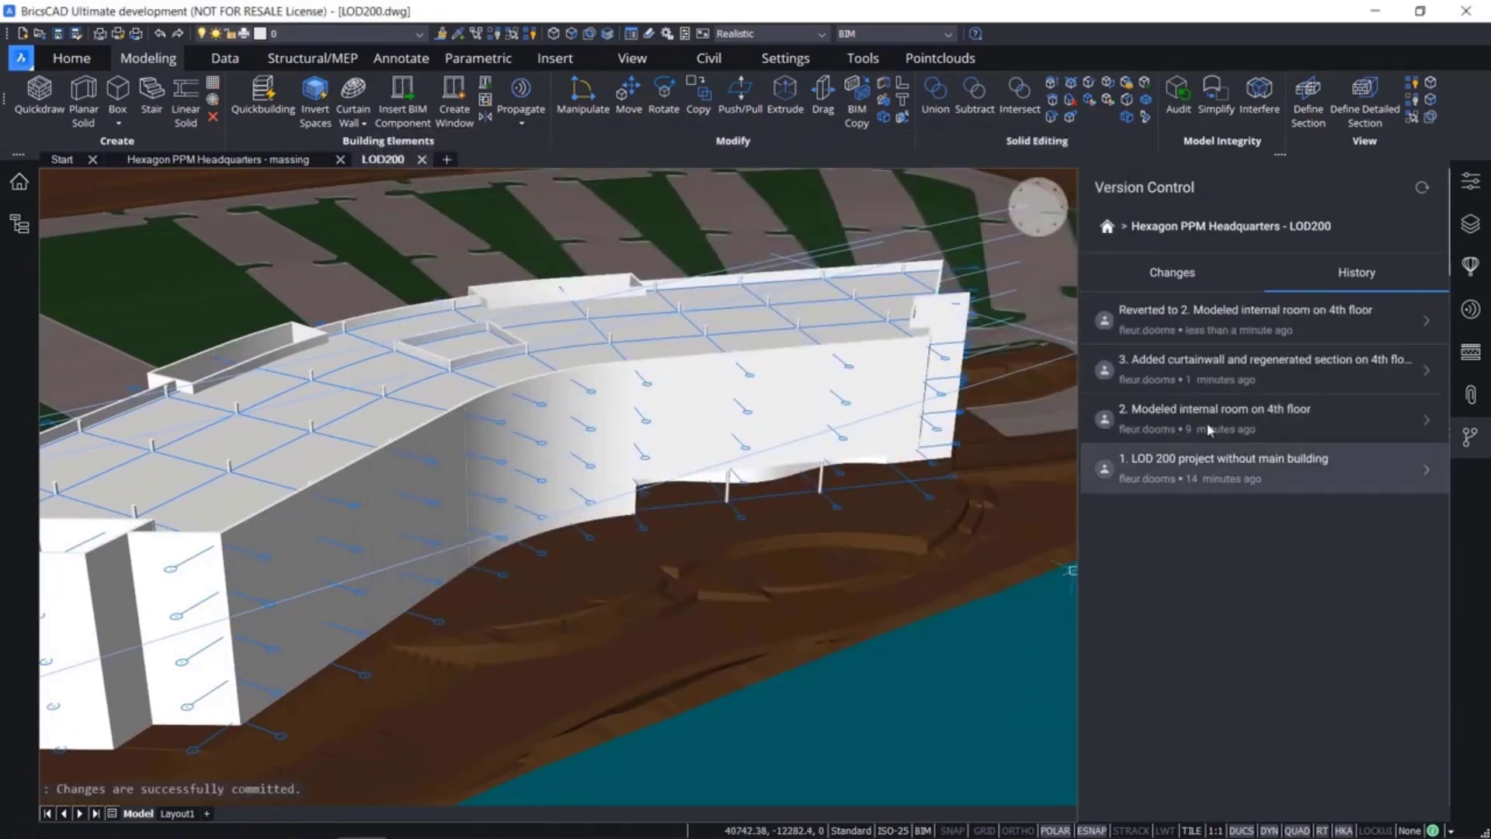
Insert the Door Revolving component from the Doors library at the base of the building's curved facade
click(1470, 266)
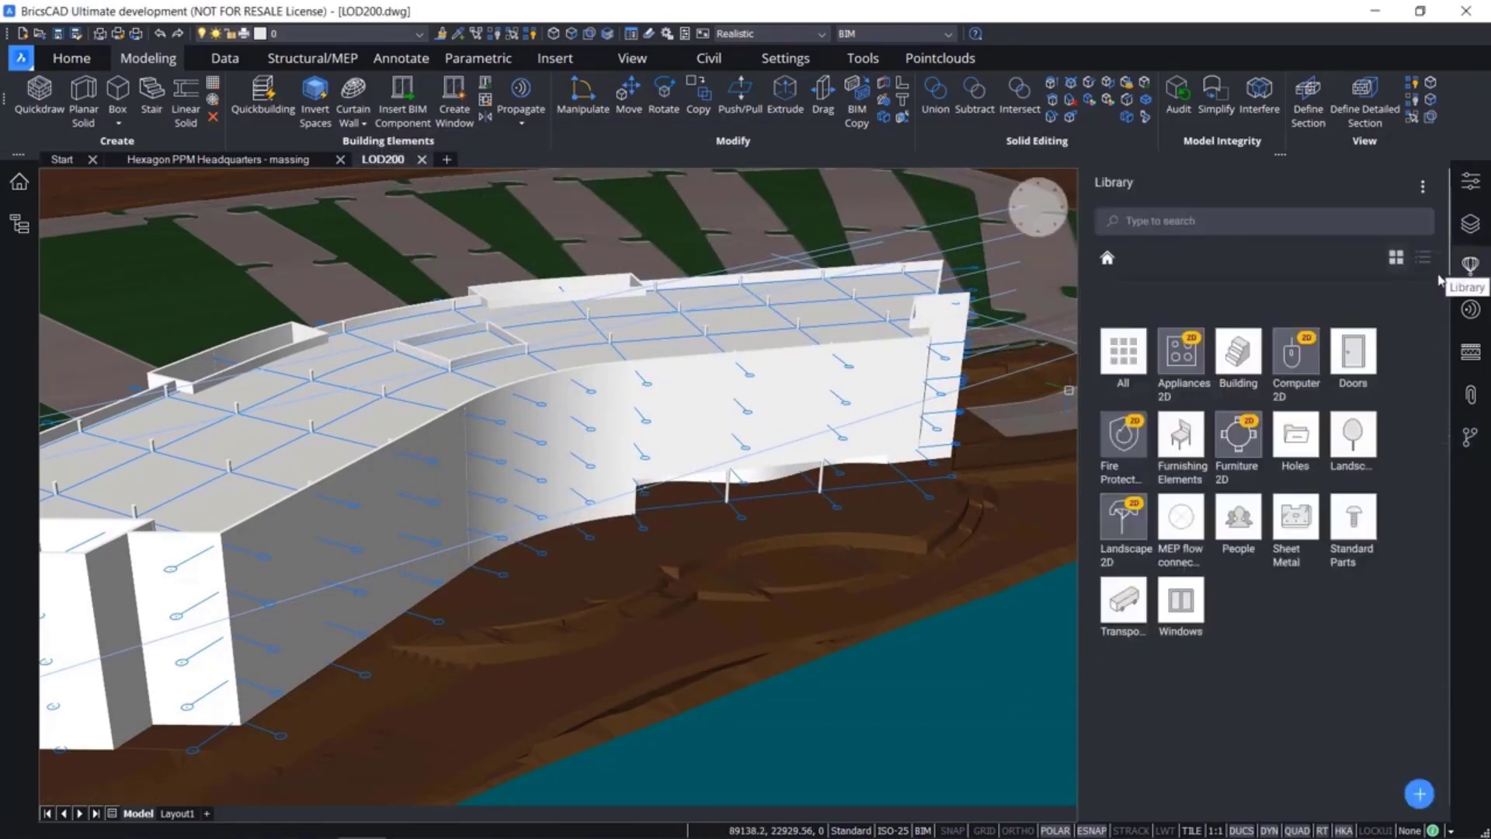
click(1355, 365)
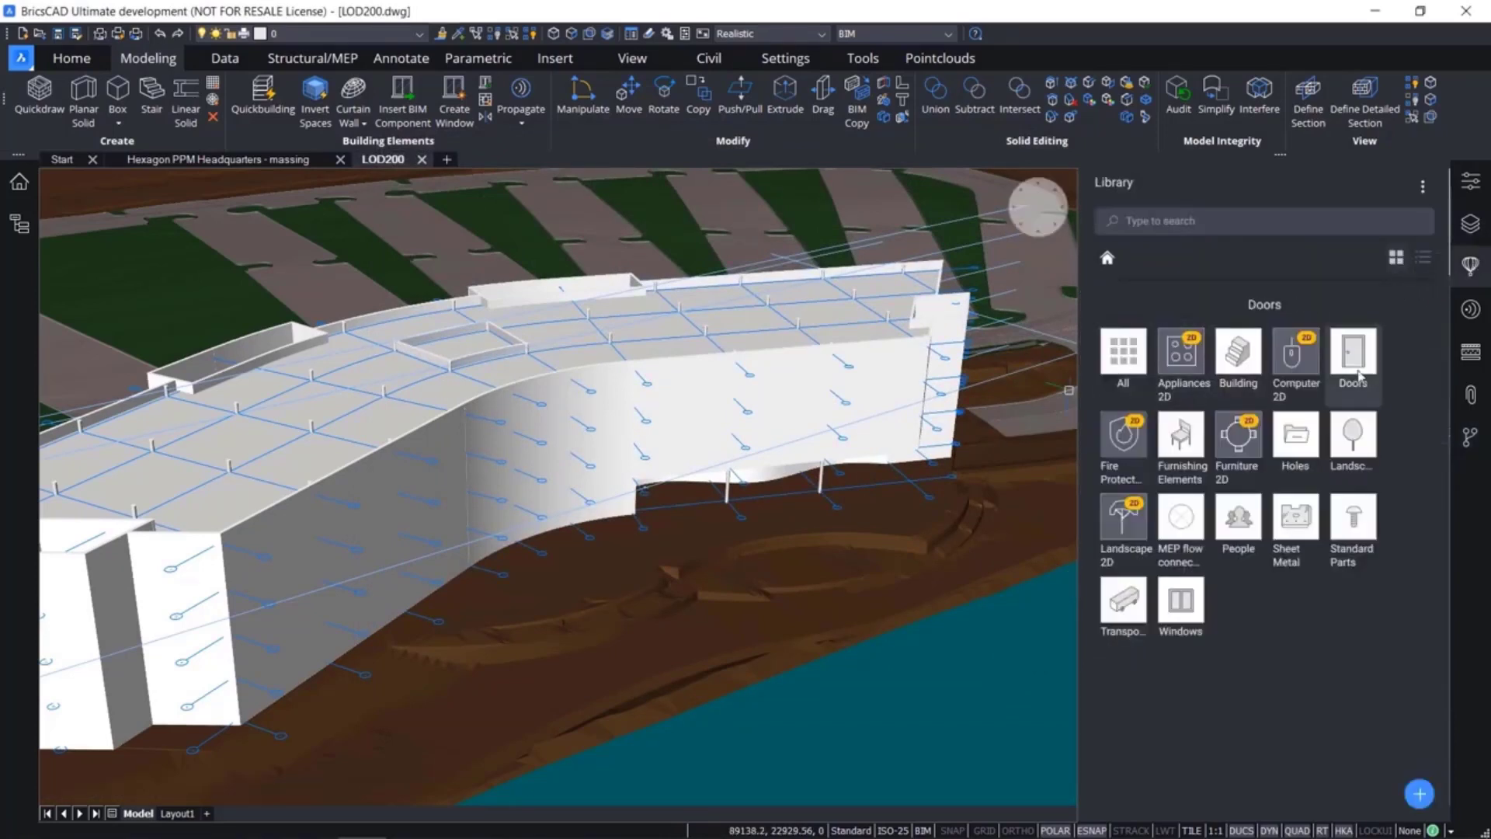
drag(1126, 513, 594, 674)
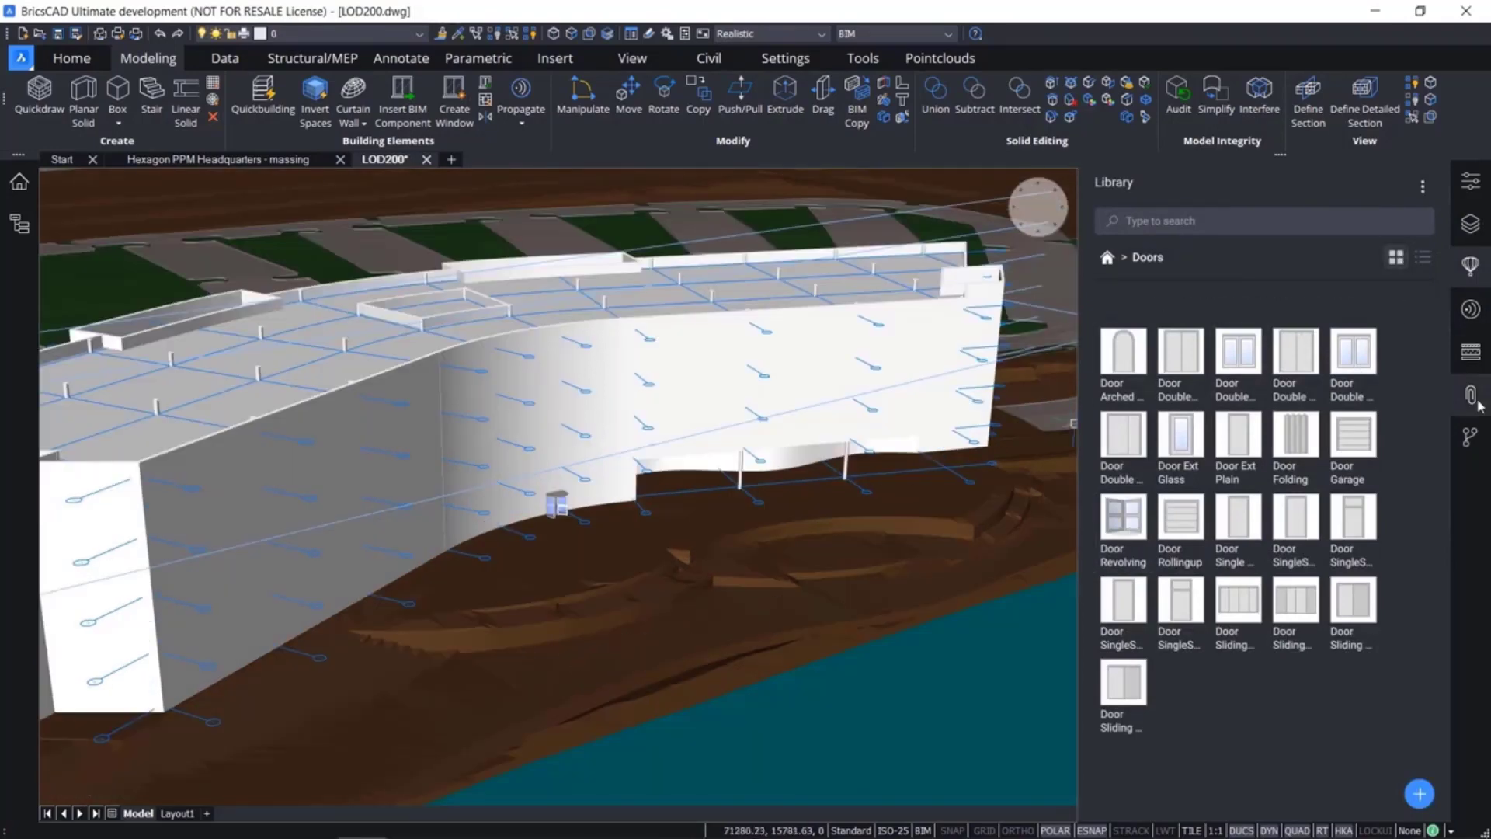
Save the LOD200 drawing and commit it with the message "3. Entrance door added"
click(1472, 441)
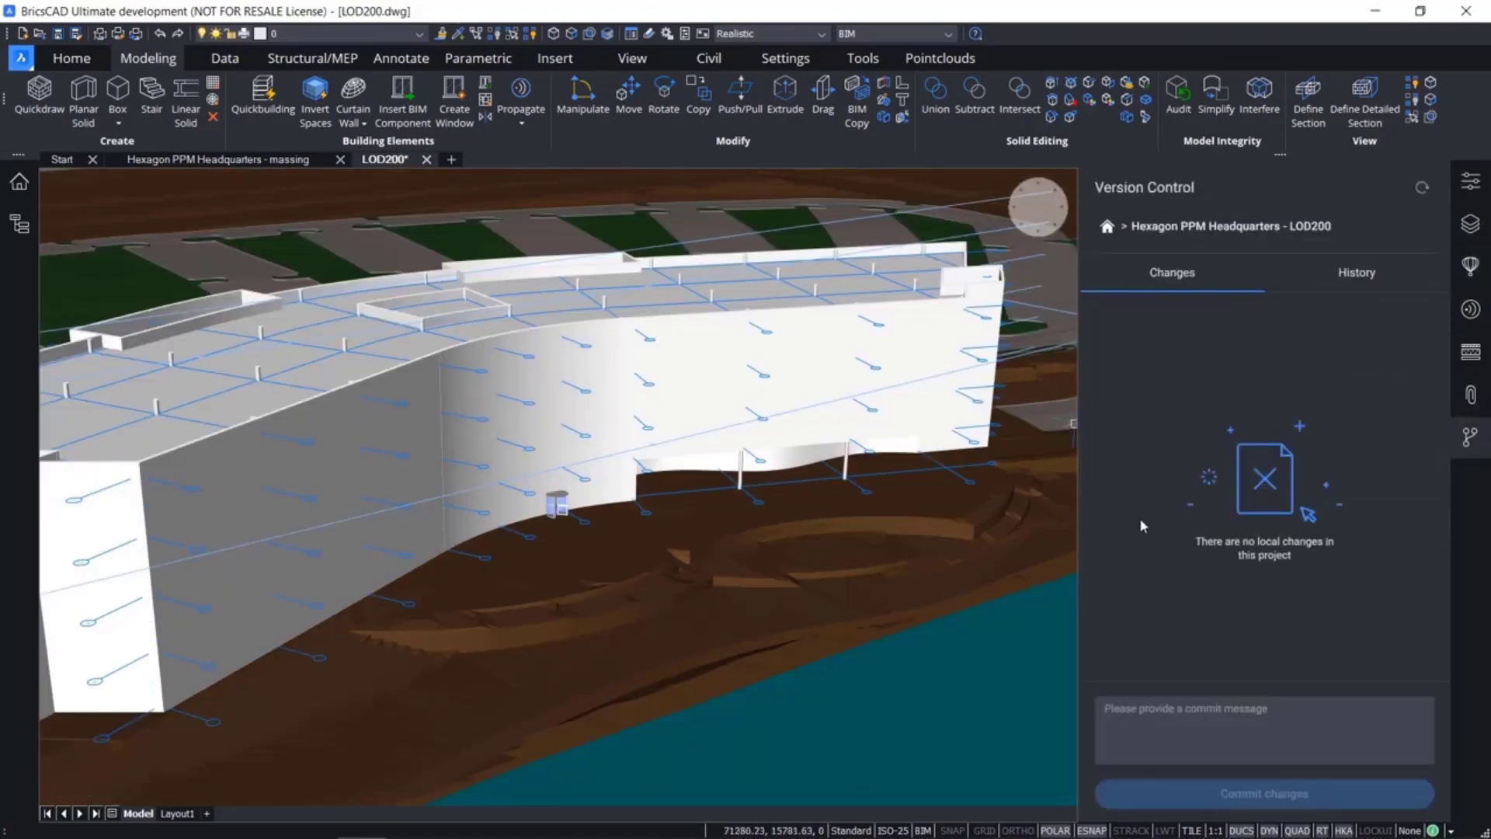
key(ctrl+s)
click(1127, 725)
text(3)
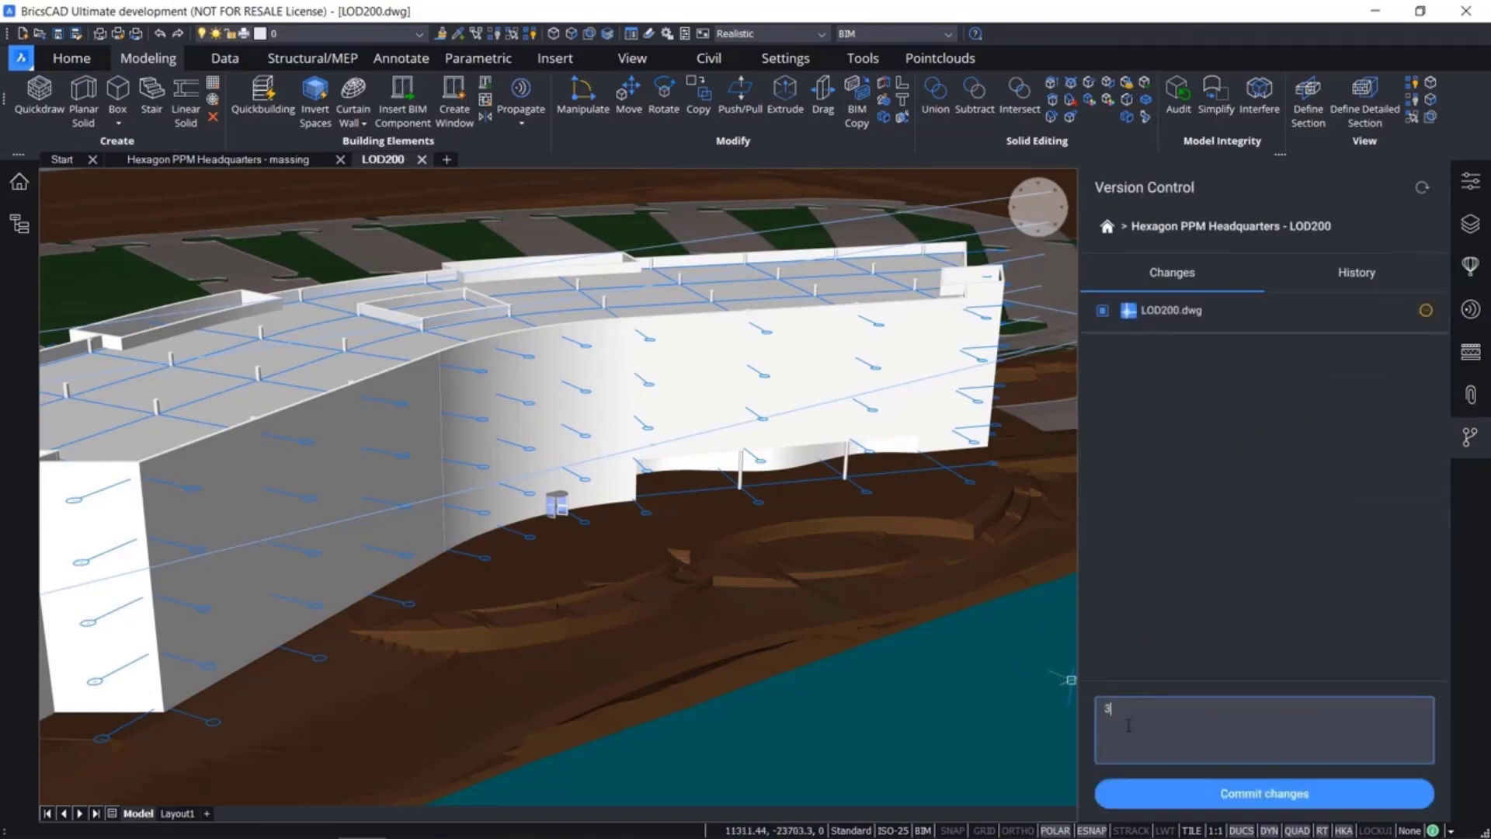
text(. Entrance door added)
click(1196, 792)
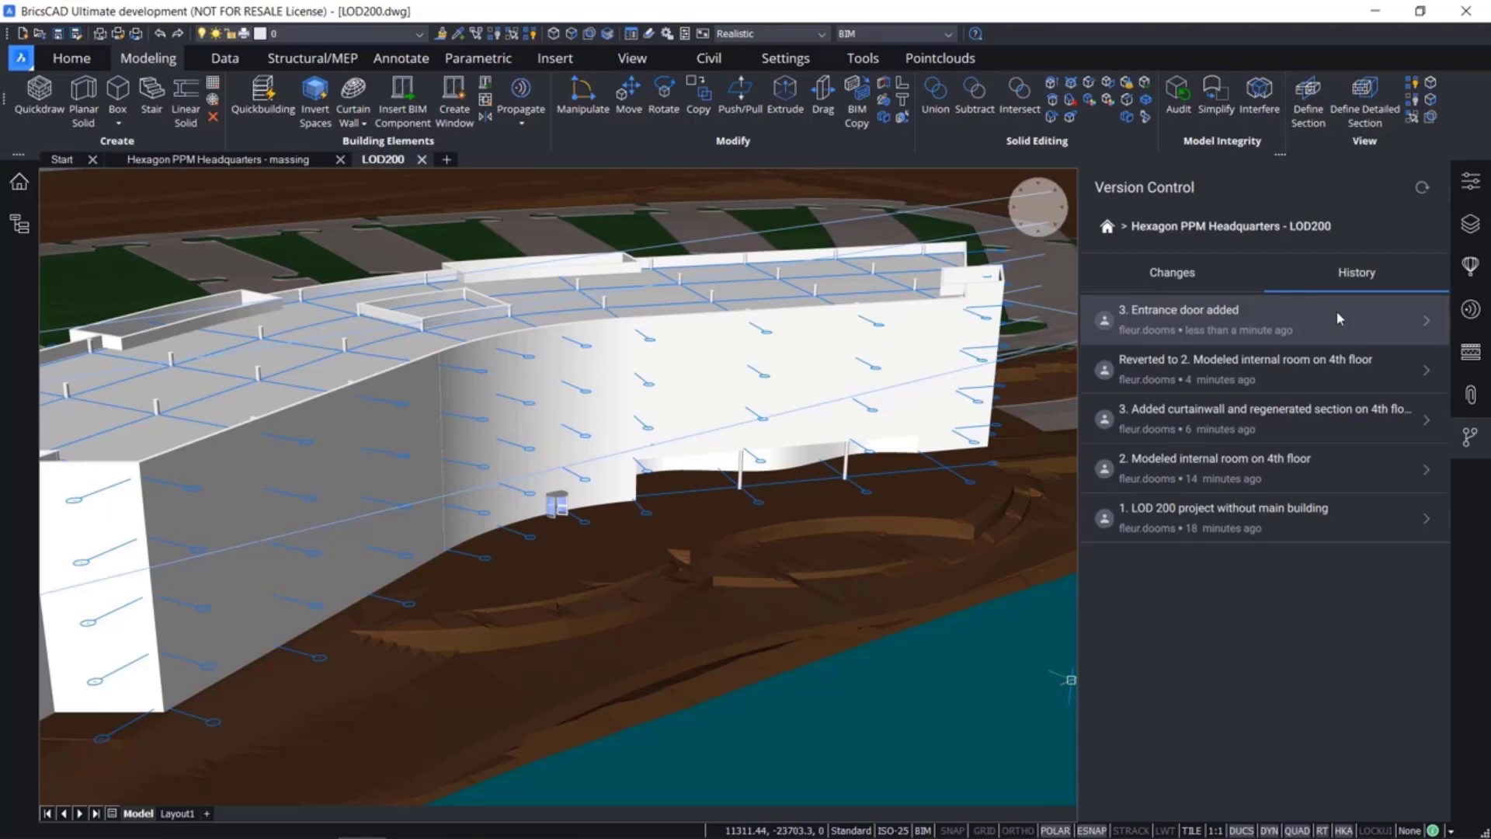
Close the LOD200 drawing and revert LOD200.dwg to the commit "2. Modeled internal room on 4th floor" again
click(1318, 466)
click(1163, 401)
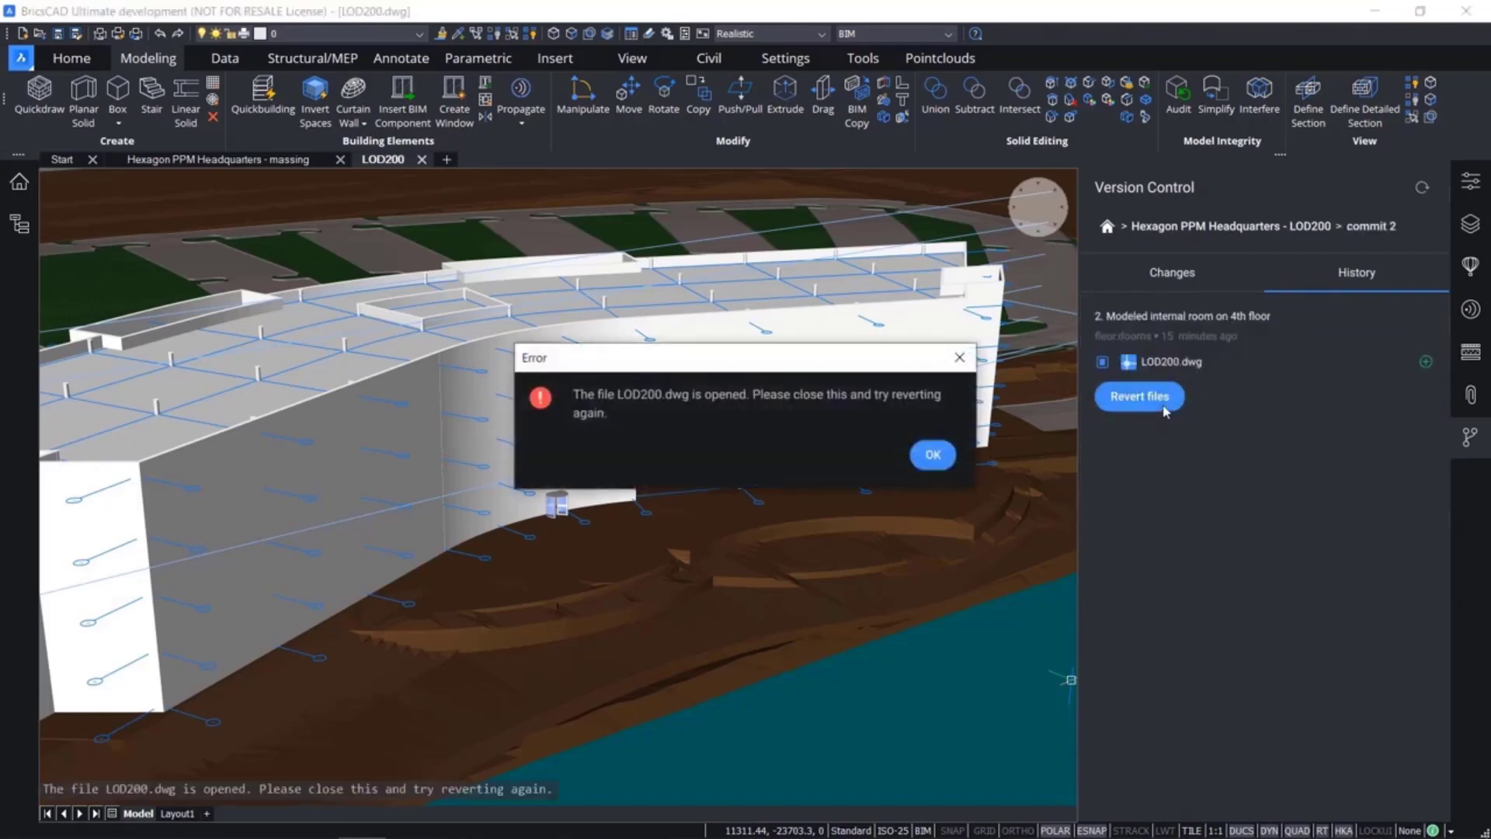
click(934, 455)
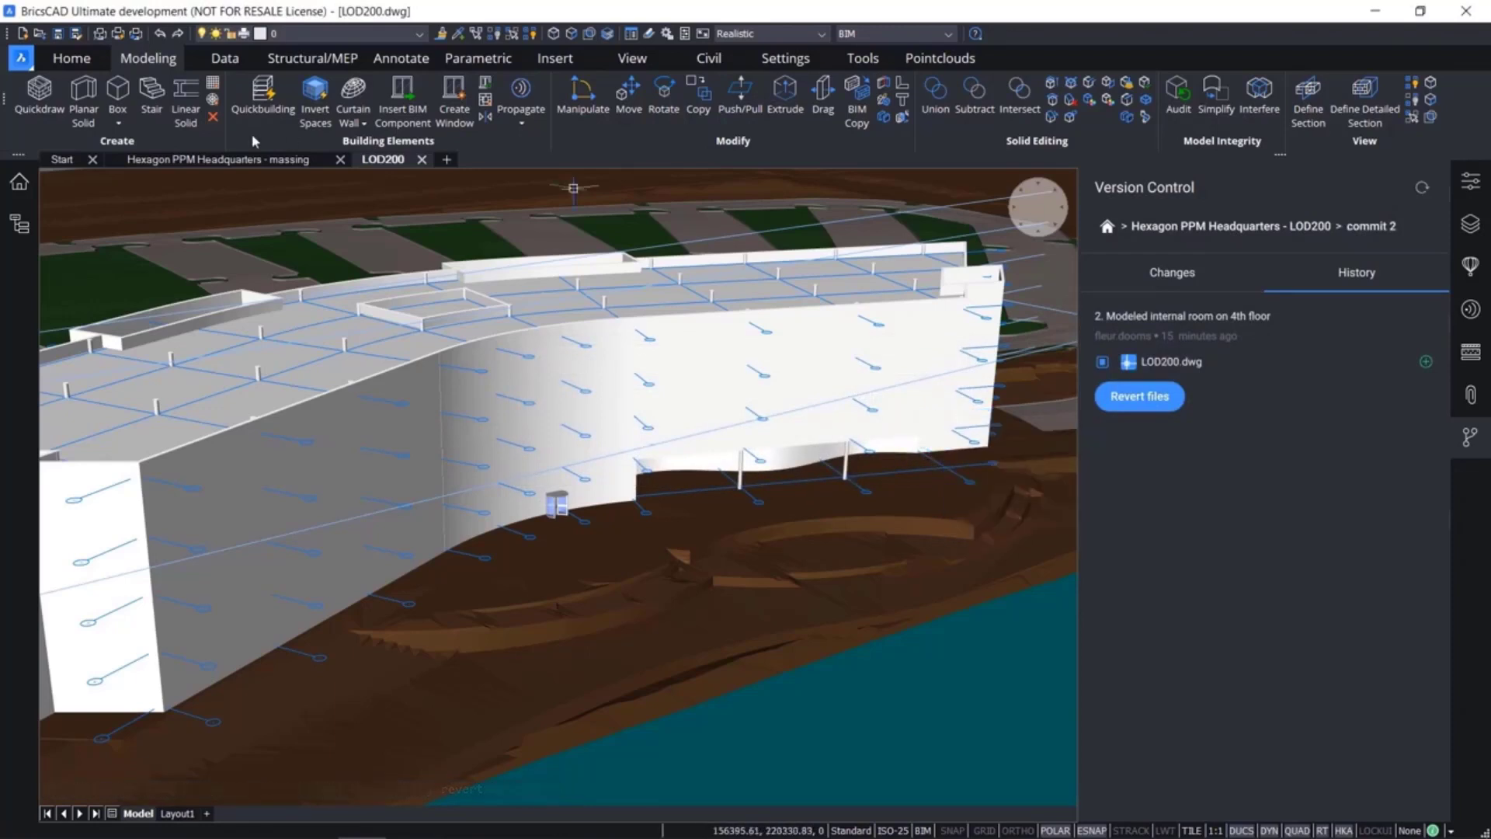
click(422, 160)
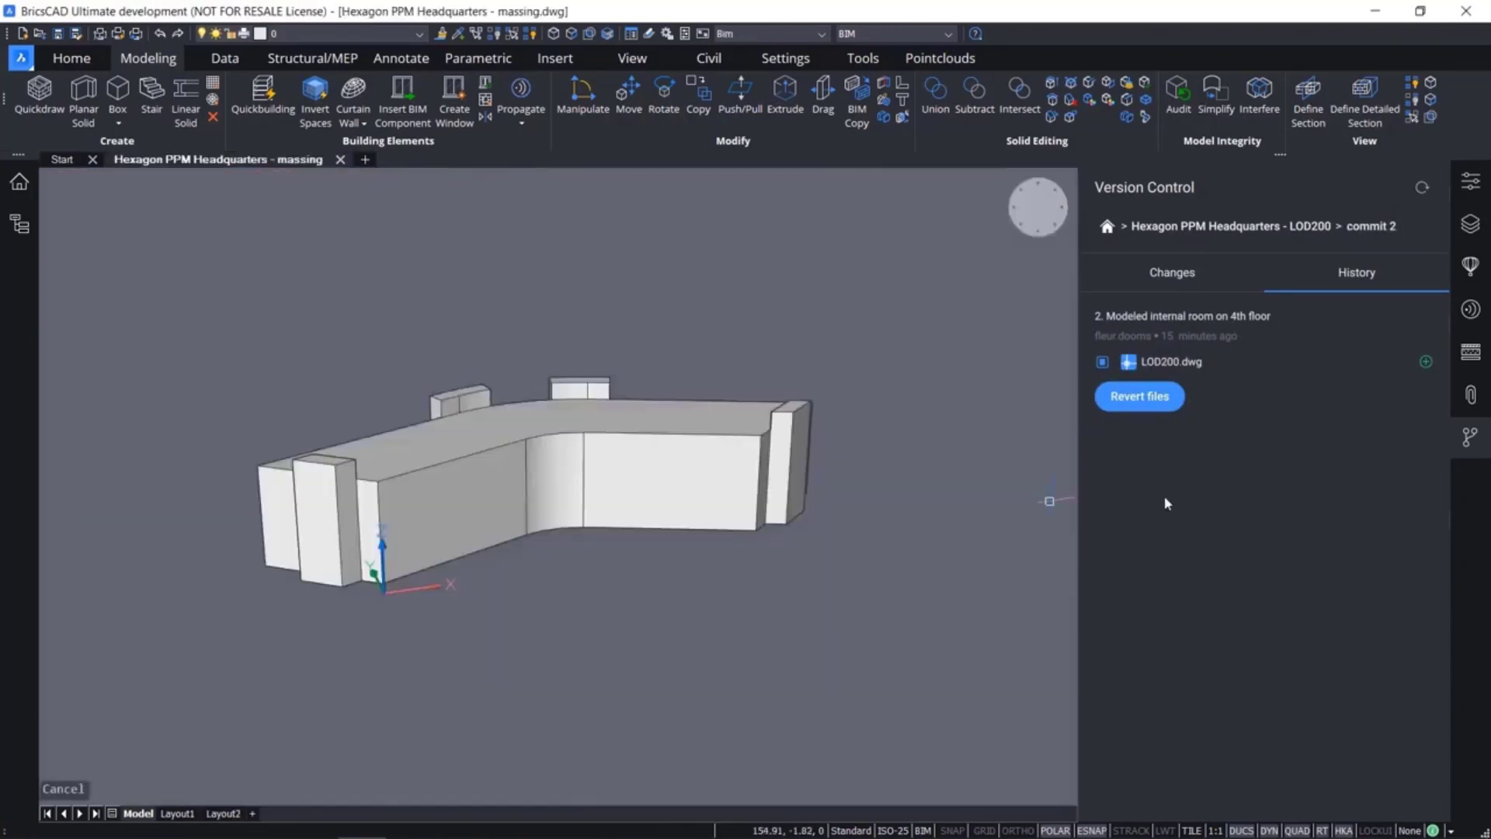
click(1149, 401)
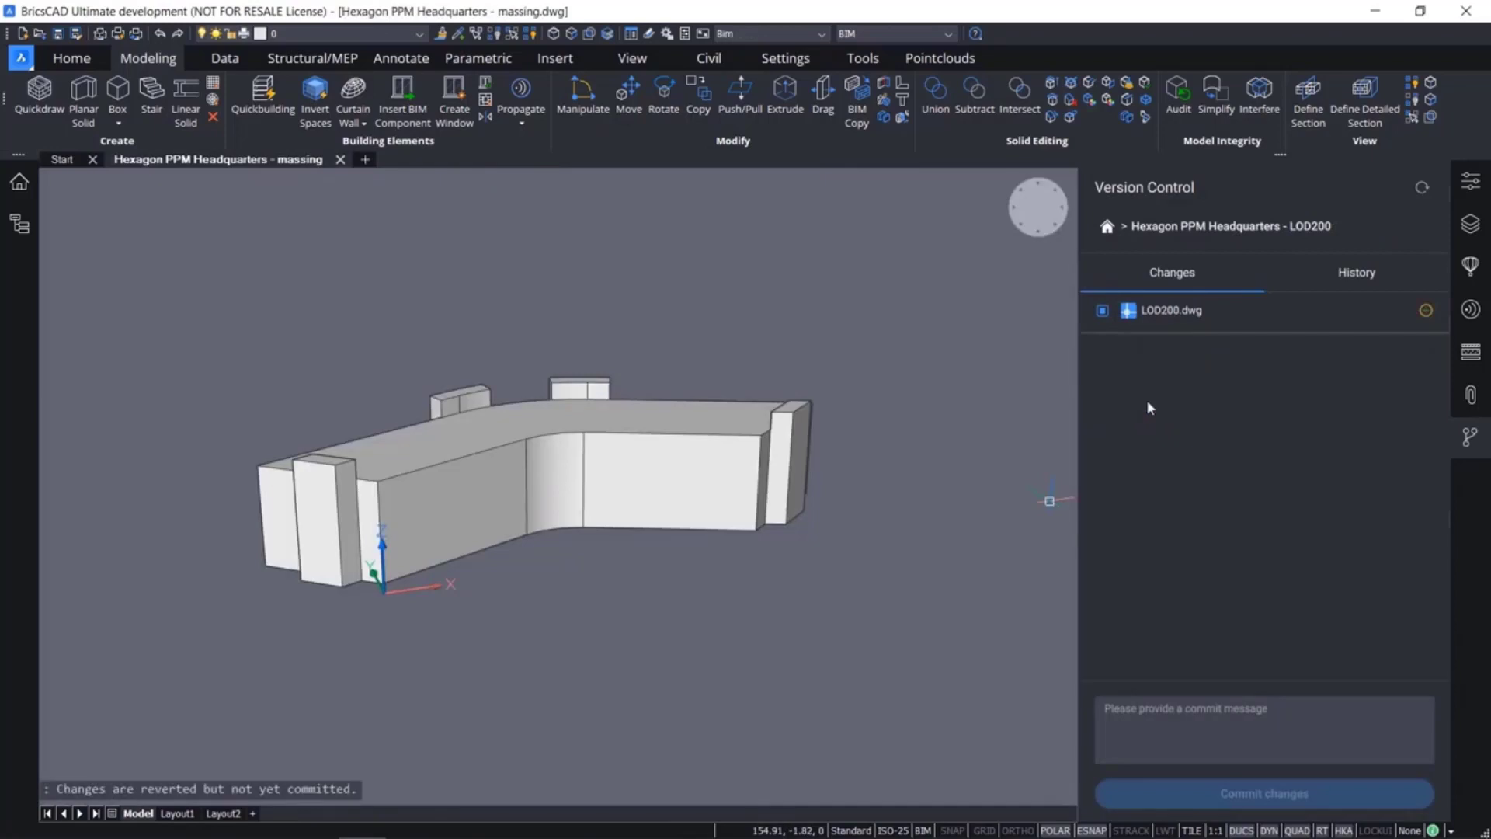
Open LOD200.dwg at its reverted commit 2 version and examine the whole building
click(21, 58)
click(46, 116)
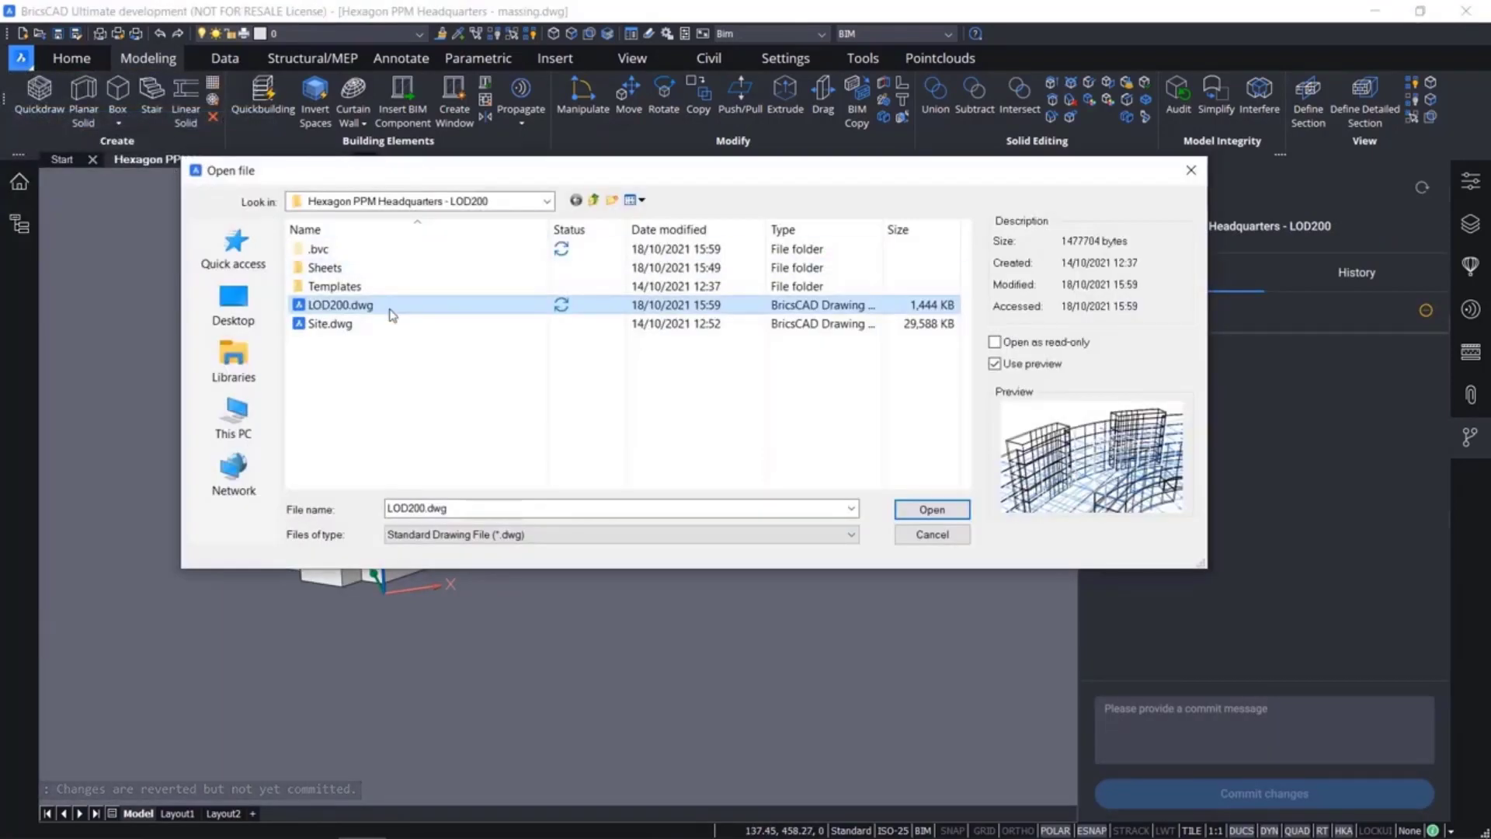
double_click(390, 310)
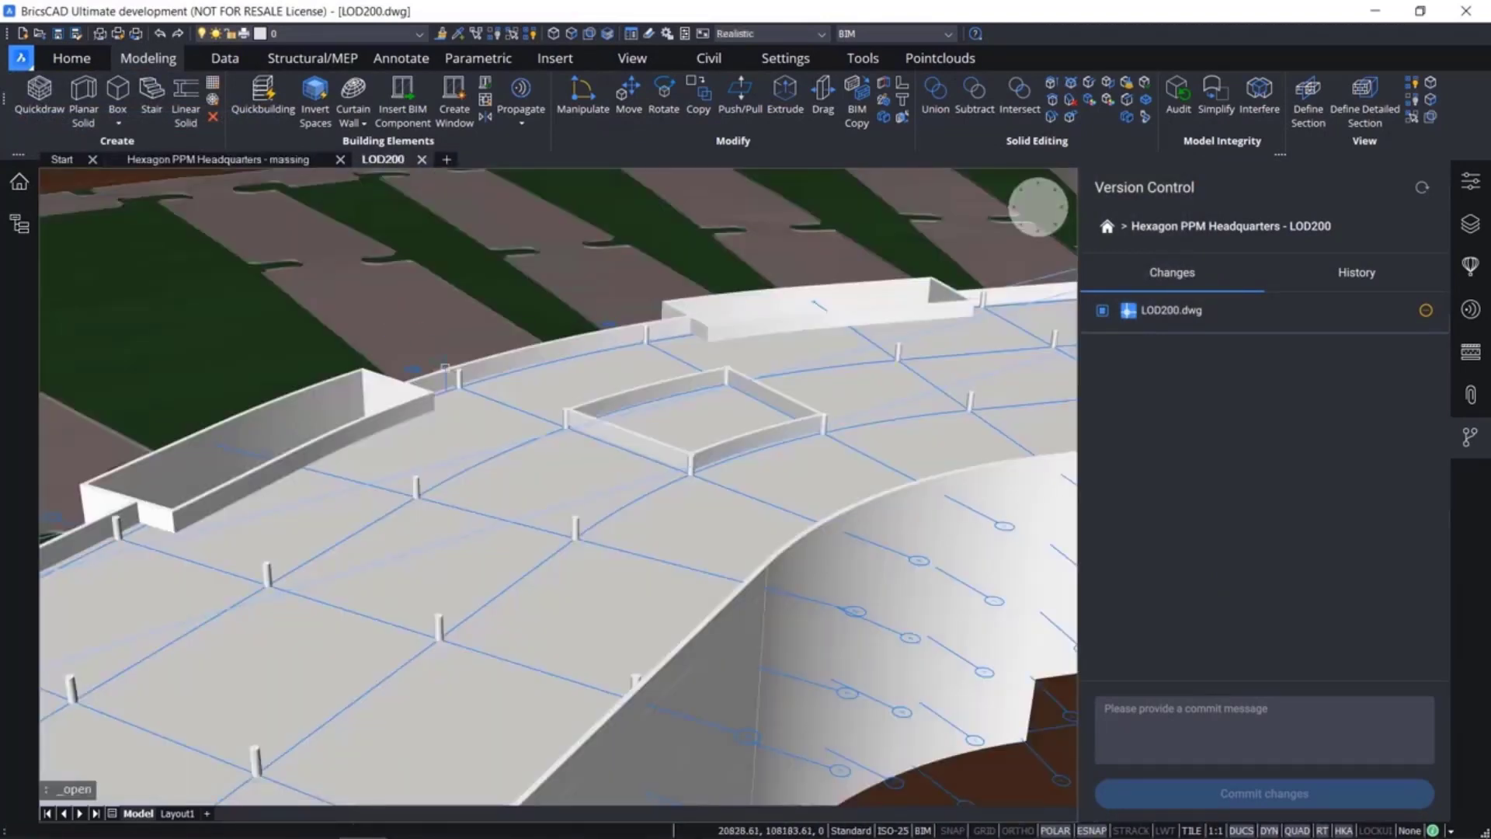
scroll(468, 373, down, 5)
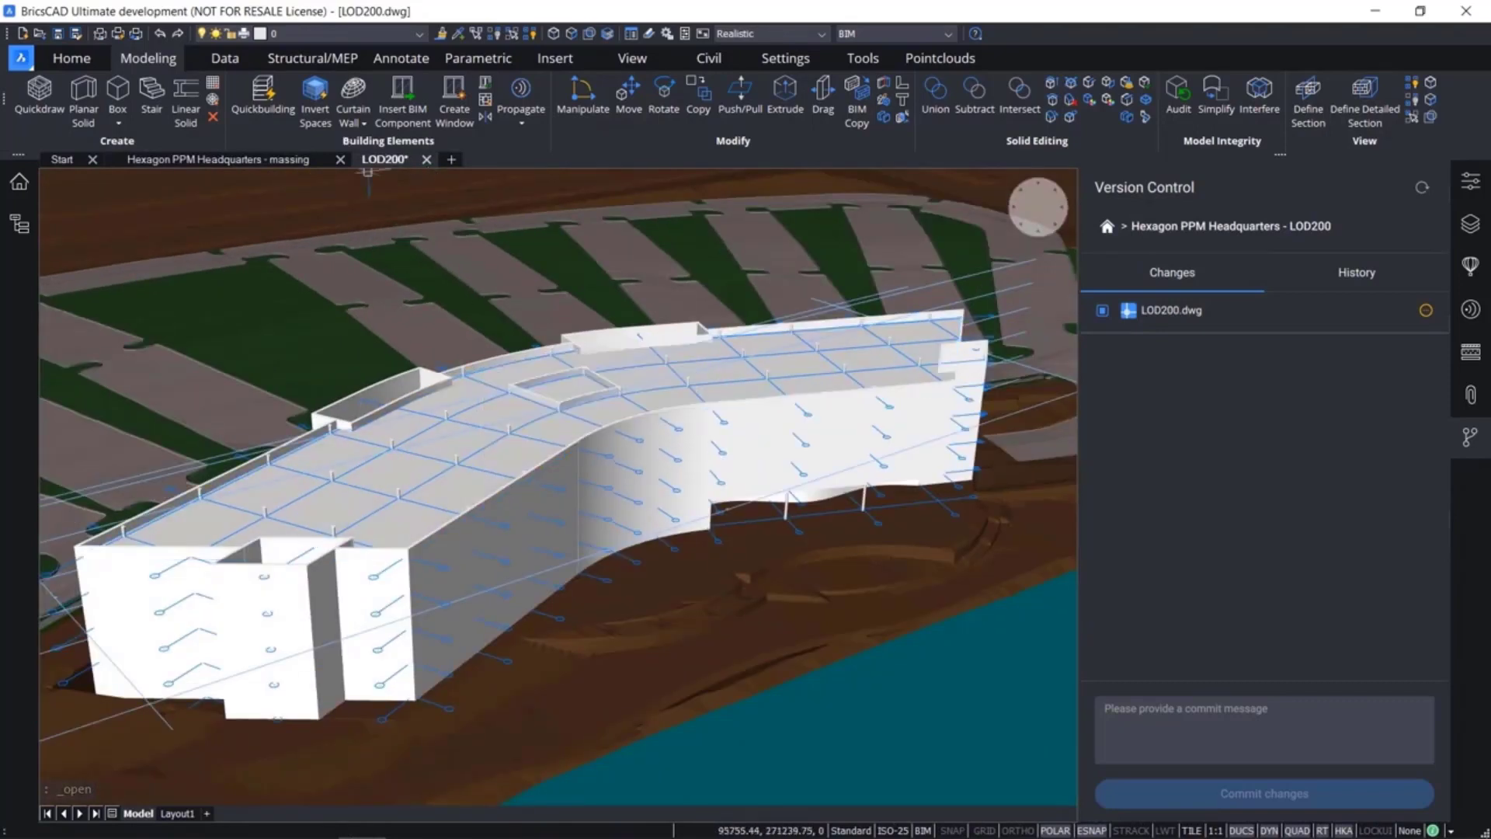
Close the LOD200 drawing without saving and revert LOD200.dwg to the commit "3. Entrance door added"
click(427, 159)
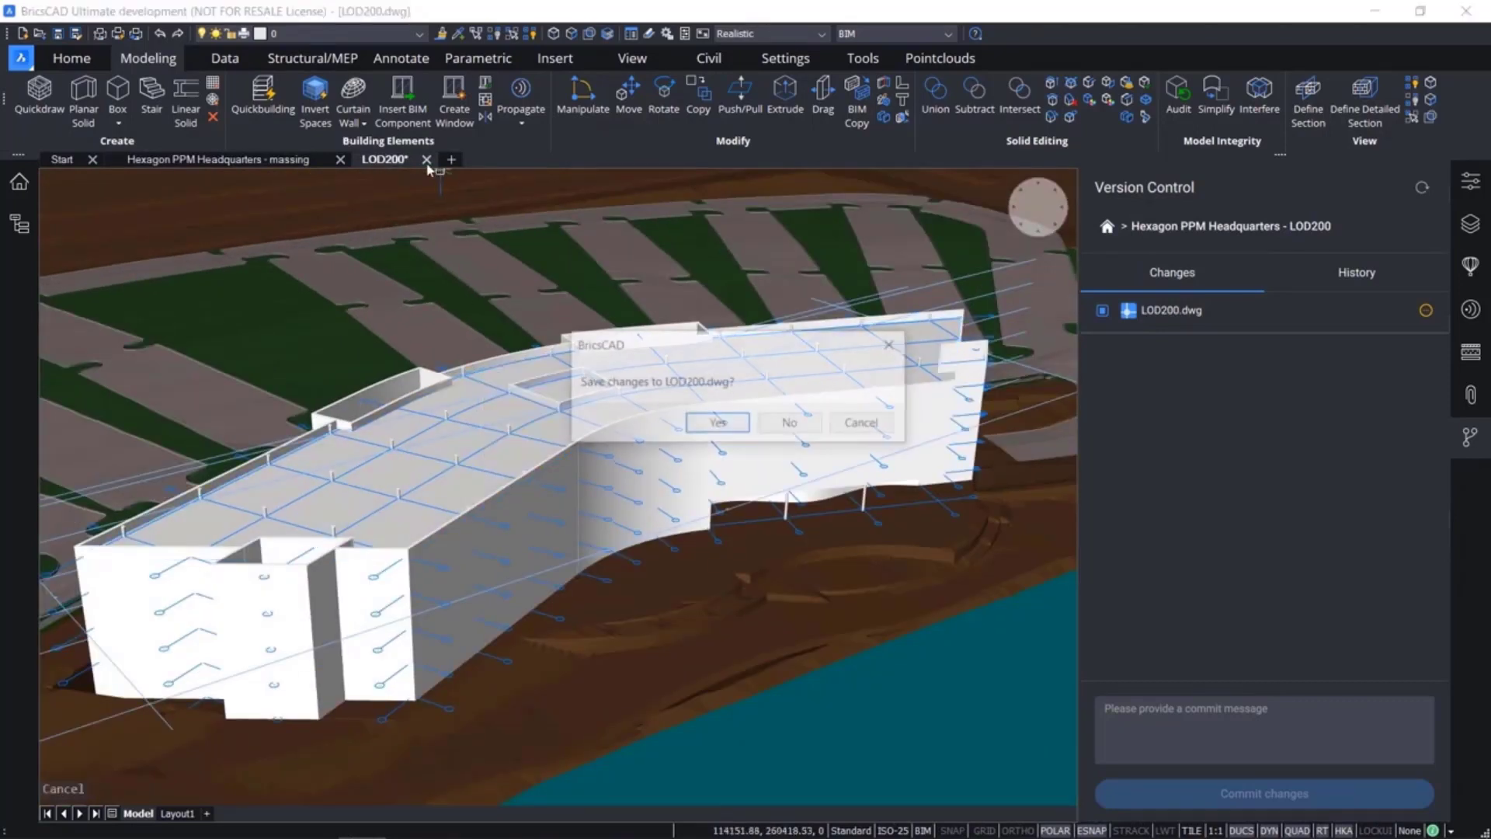
click(789, 421)
click(1353, 276)
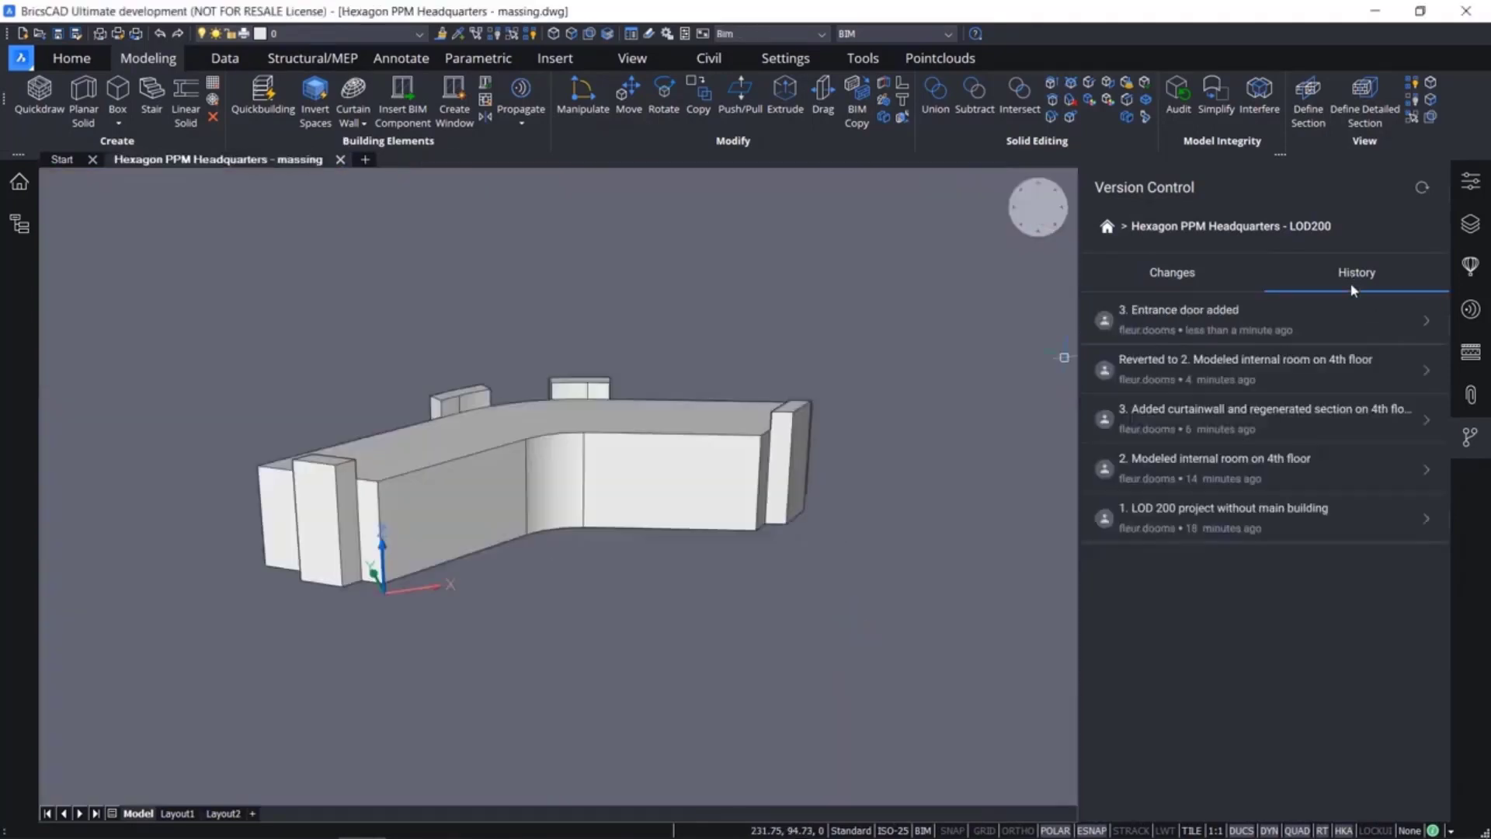
click(1363, 320)
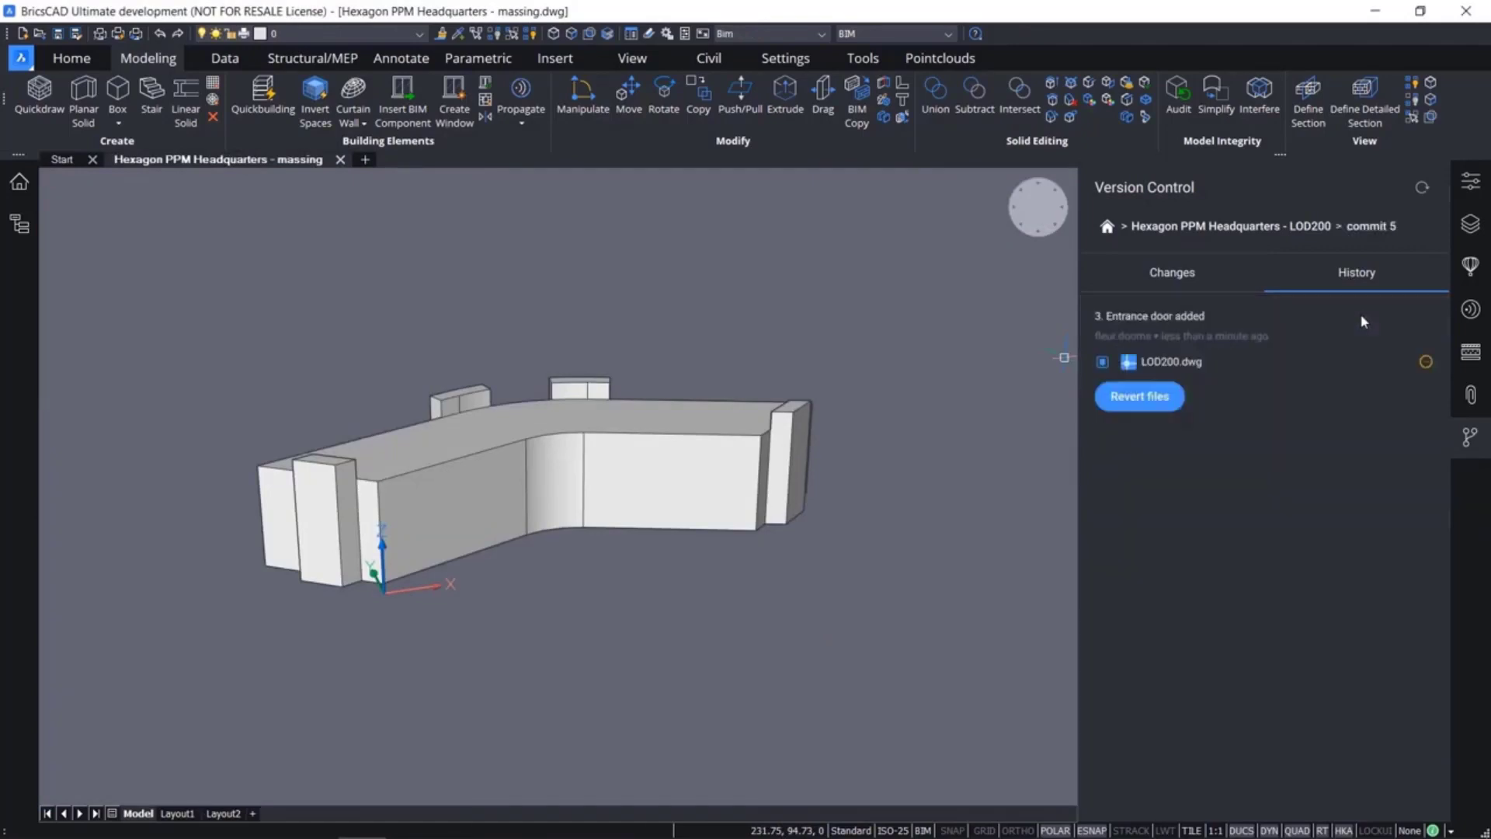
click(1159, 403)
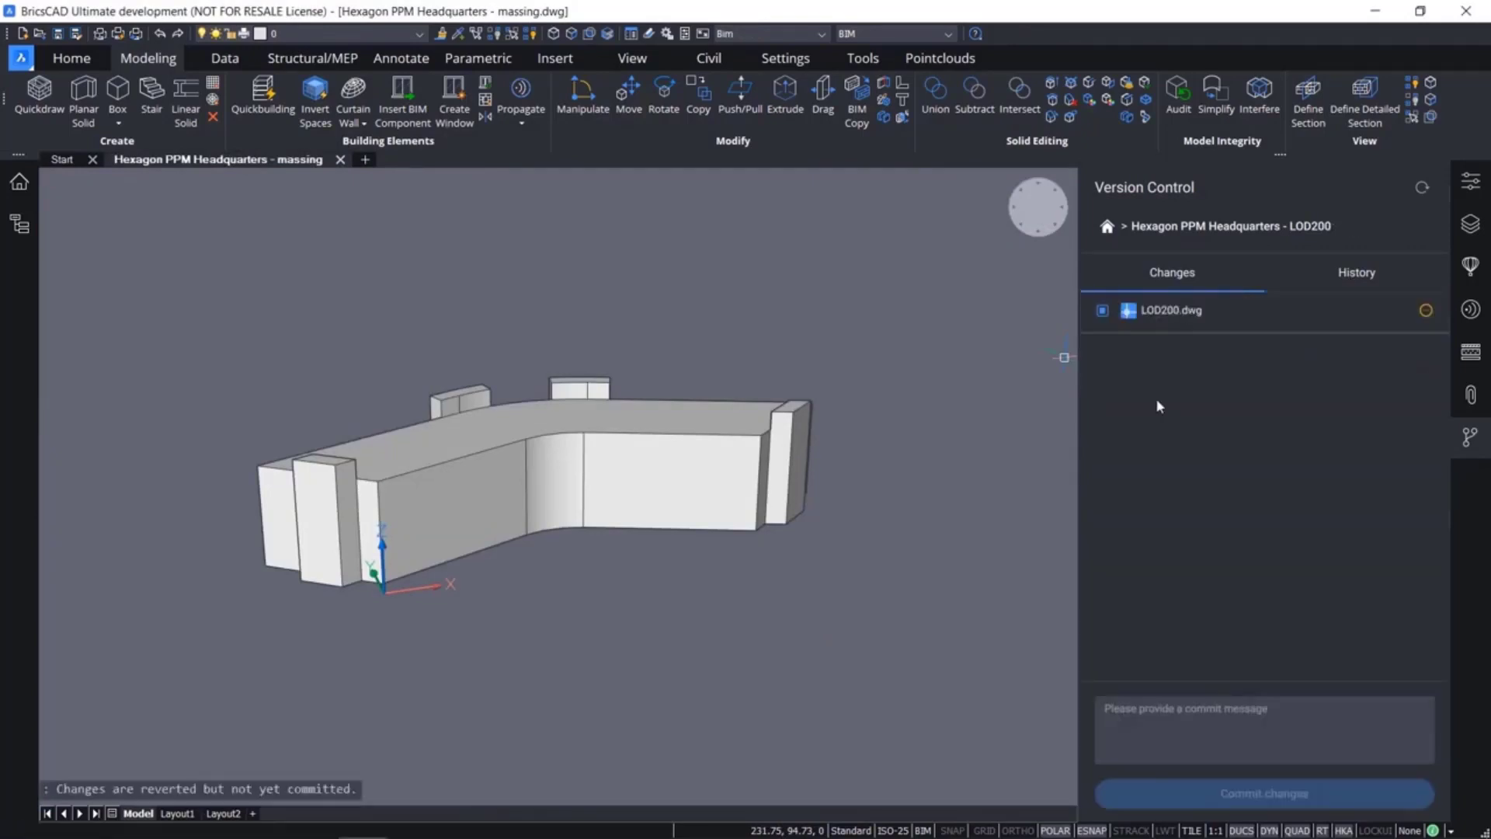
Reopen LOD200.dwg in its restored entrance door version
click(28, 63)
click(63, 122)
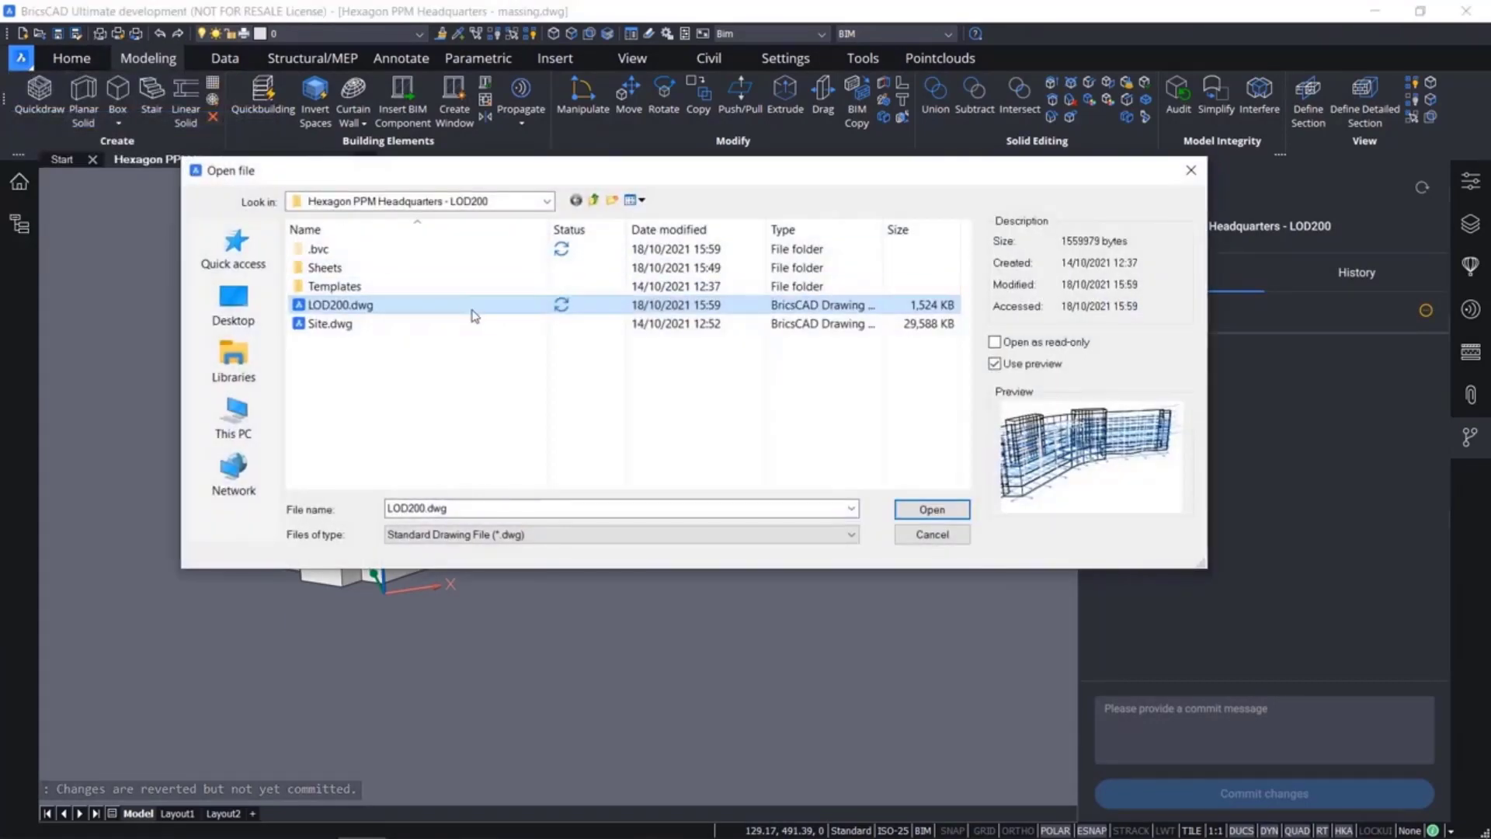
double_click(463, 311)
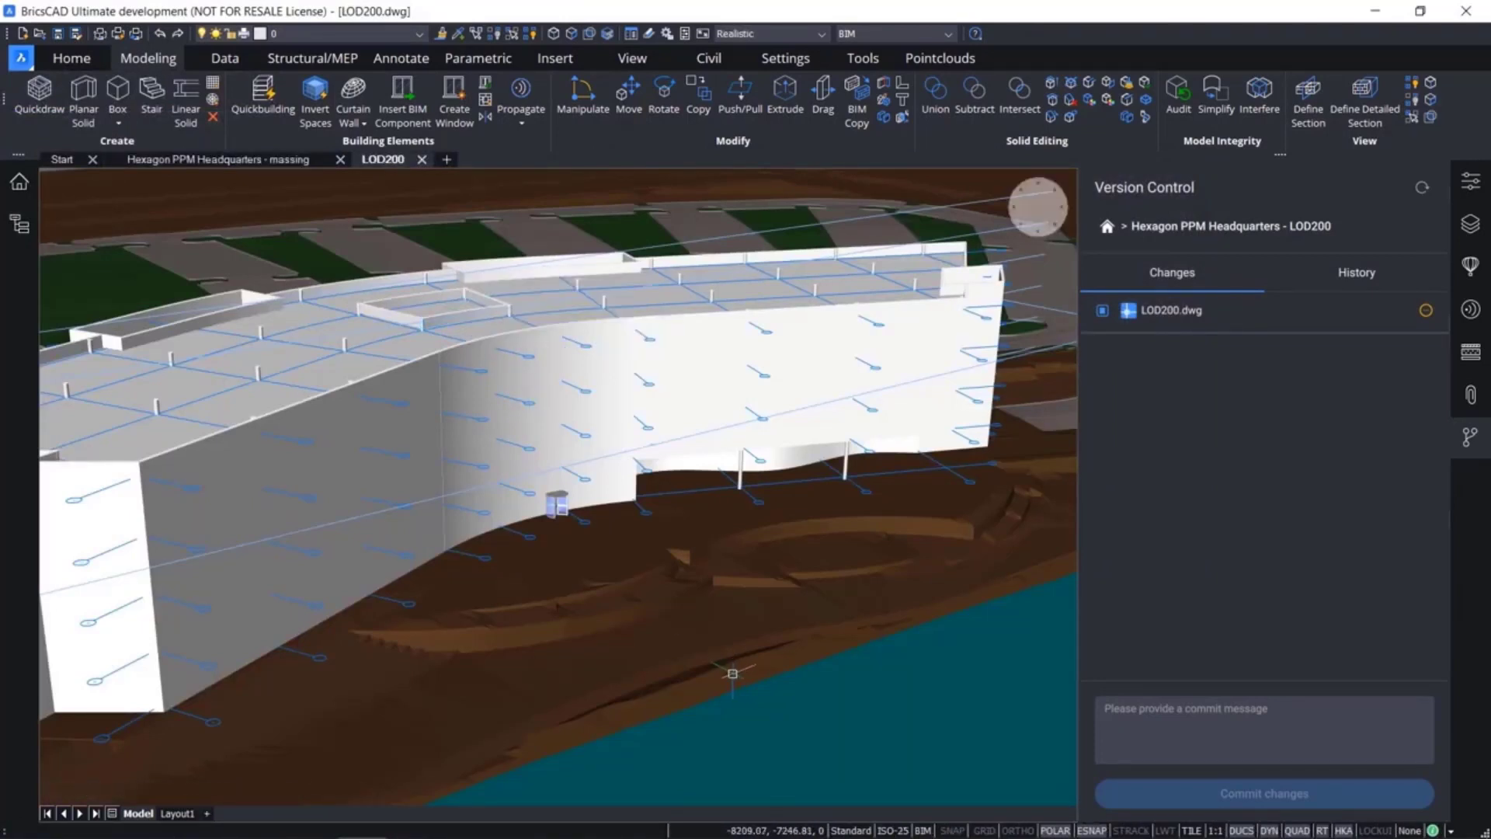
Return to the version control project list and close the massing drawing
click(1108, 227)
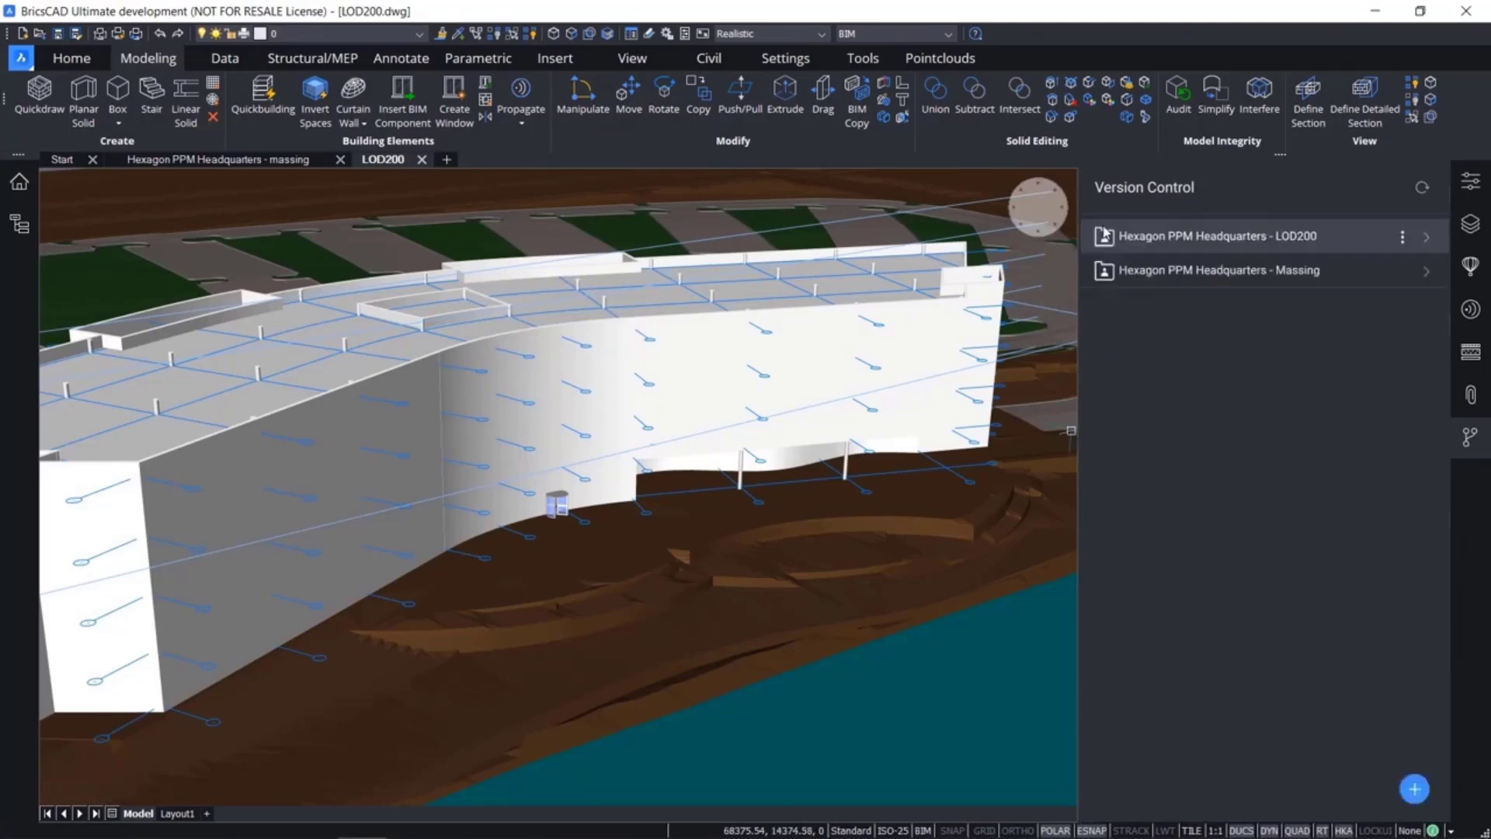
click(336, 160)
click(339, 160)
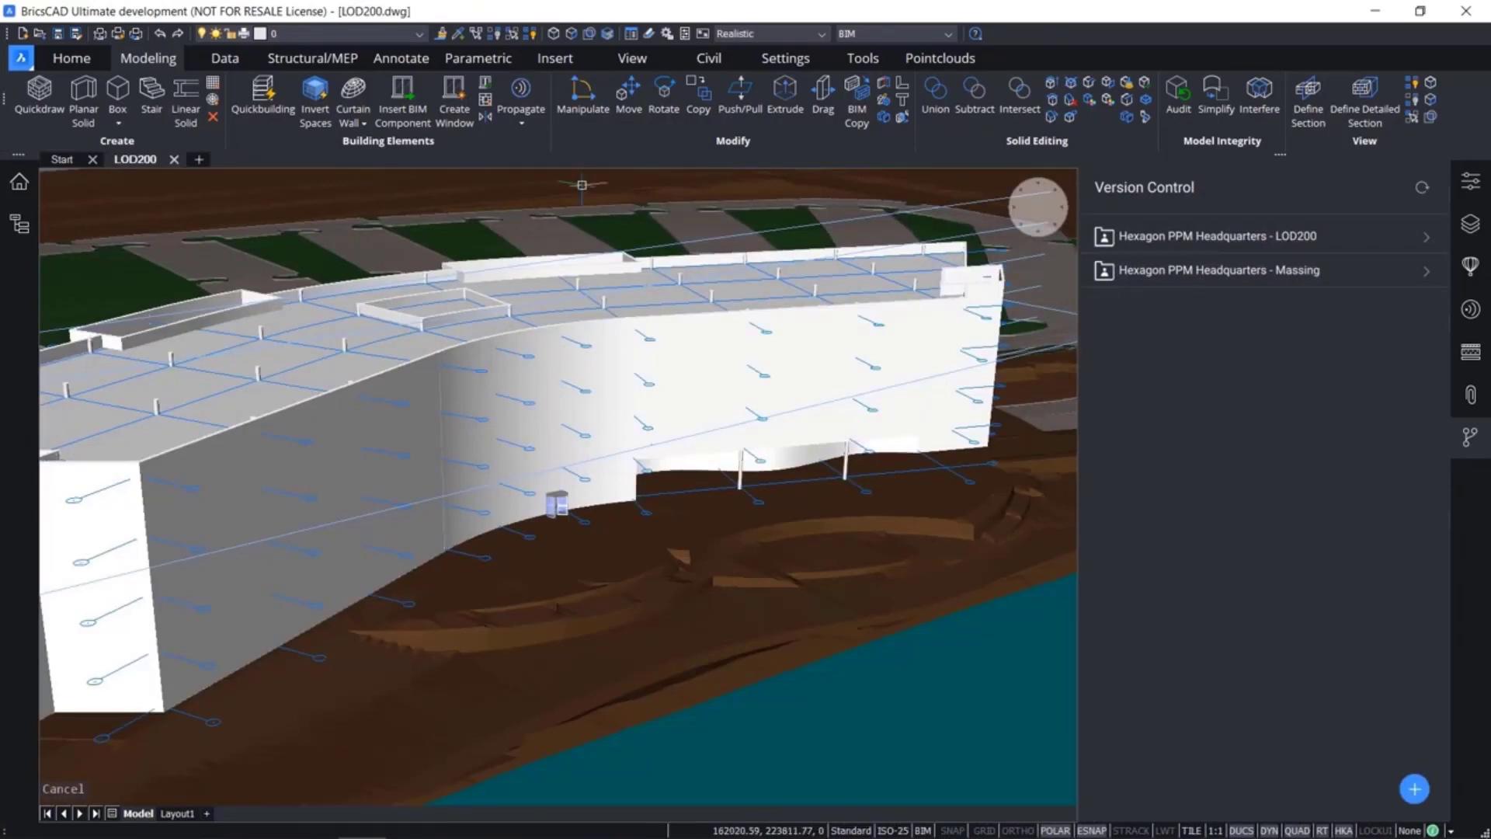
Delete the Hexagon PPM Headquarters - Massing project from version control and confirm its removal
click(1403, 271)
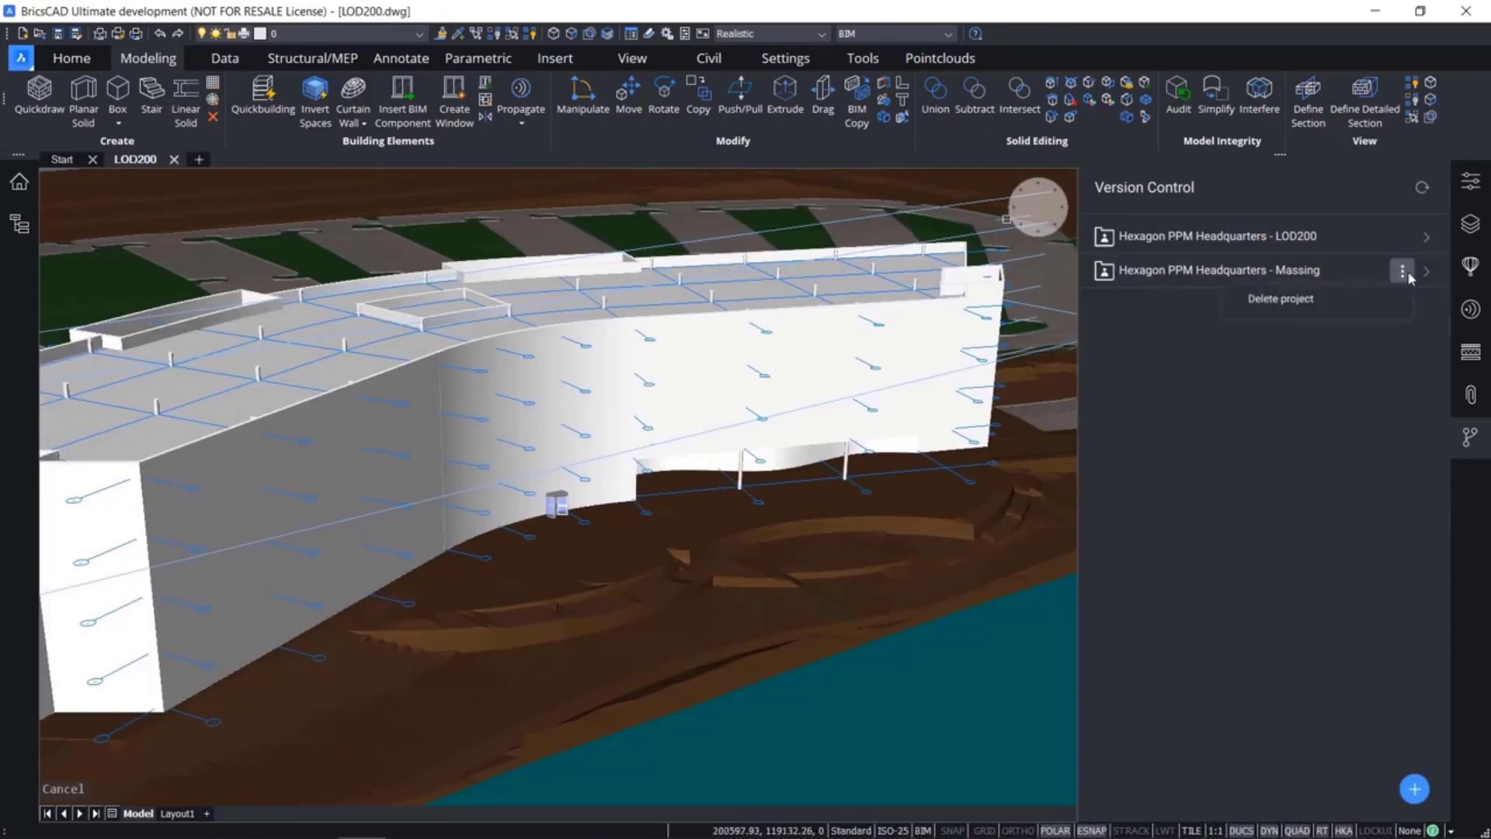
click(1372, 299)
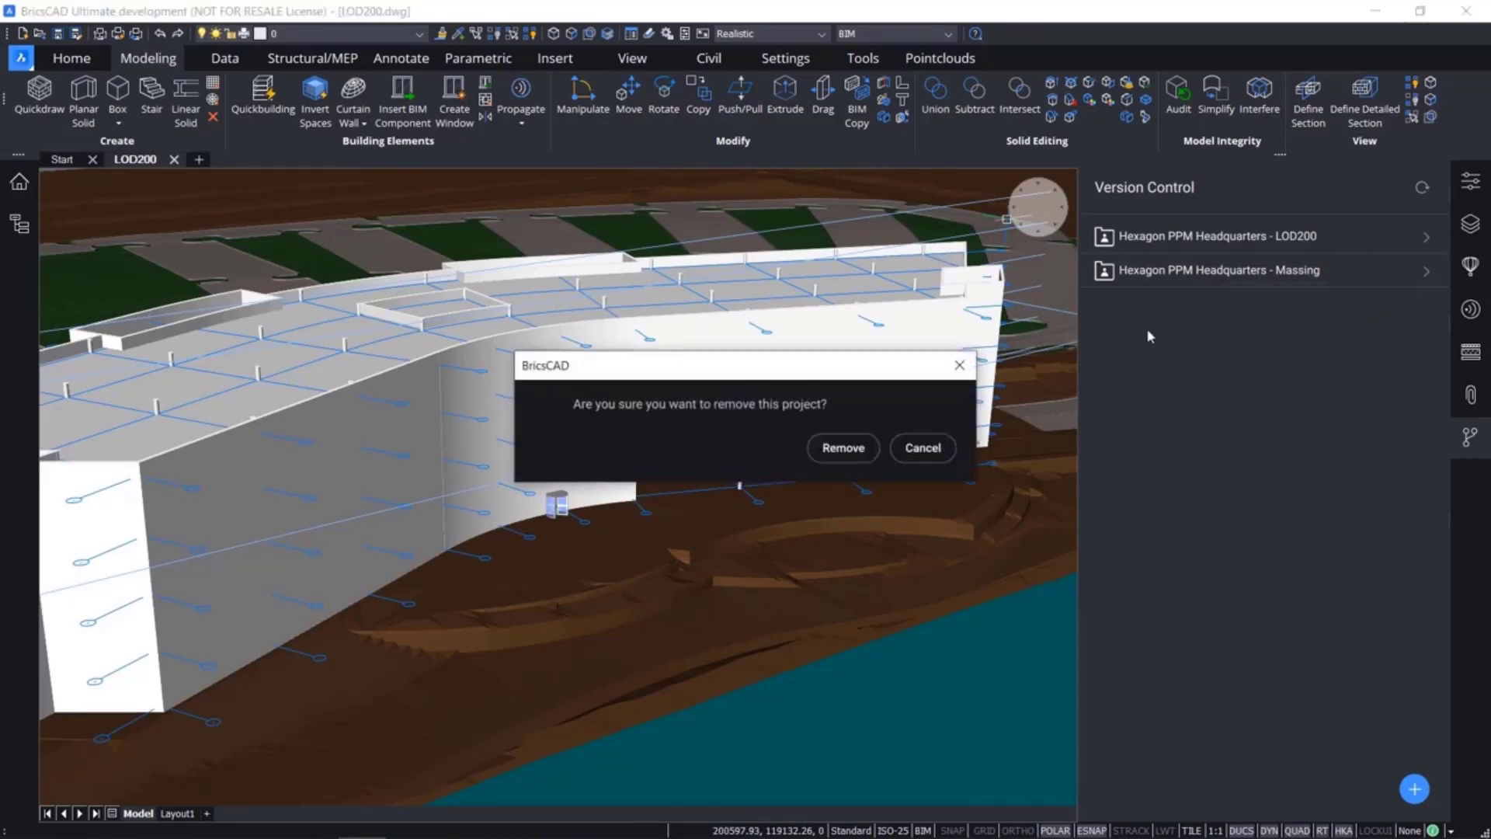
click(847, 448)
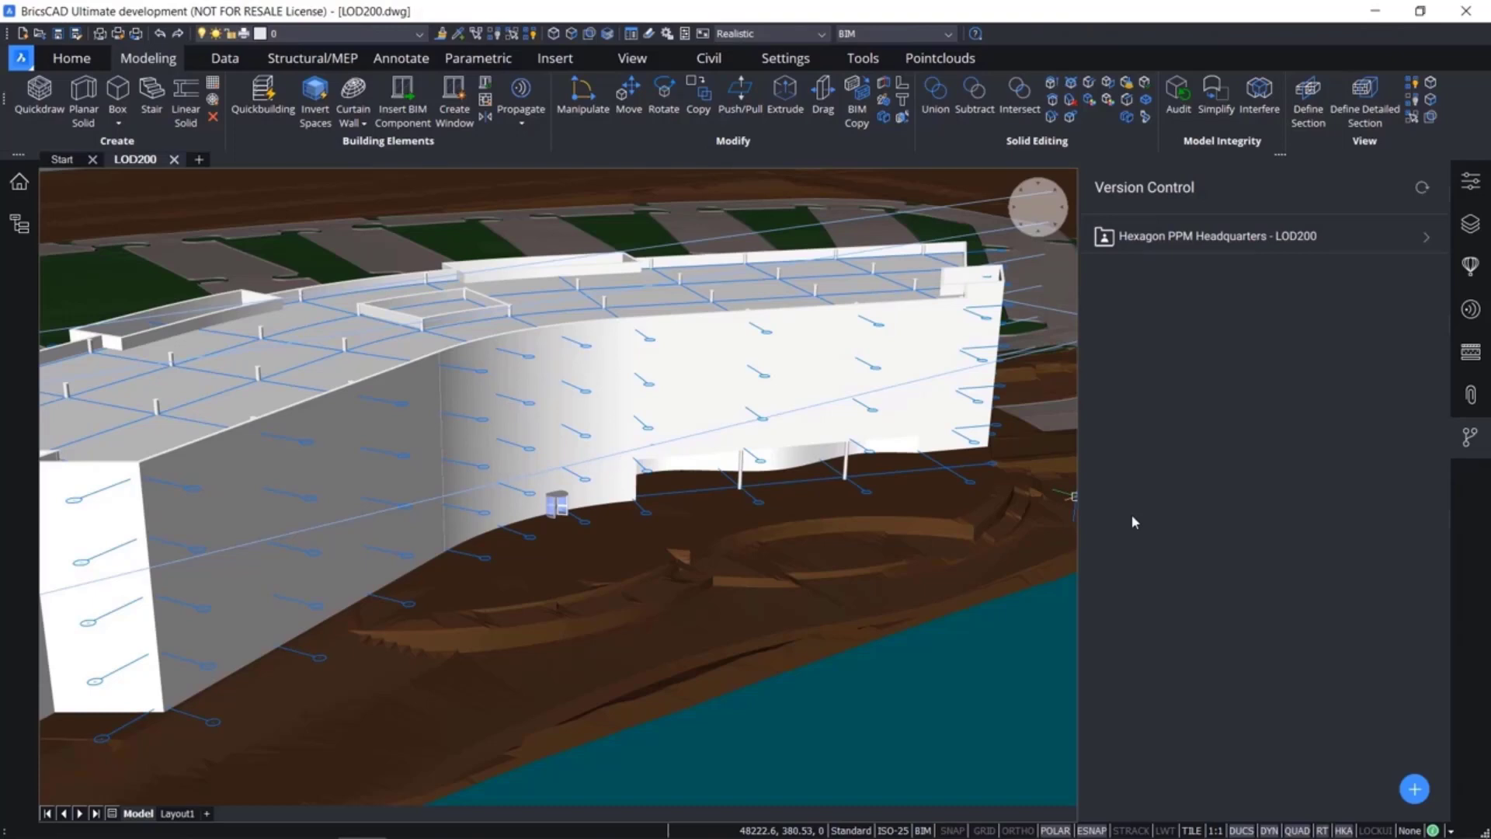
Add a version control project again using the Hexagon PPM Headquarters - Massing folder on the Desktop
click(1413, 789)
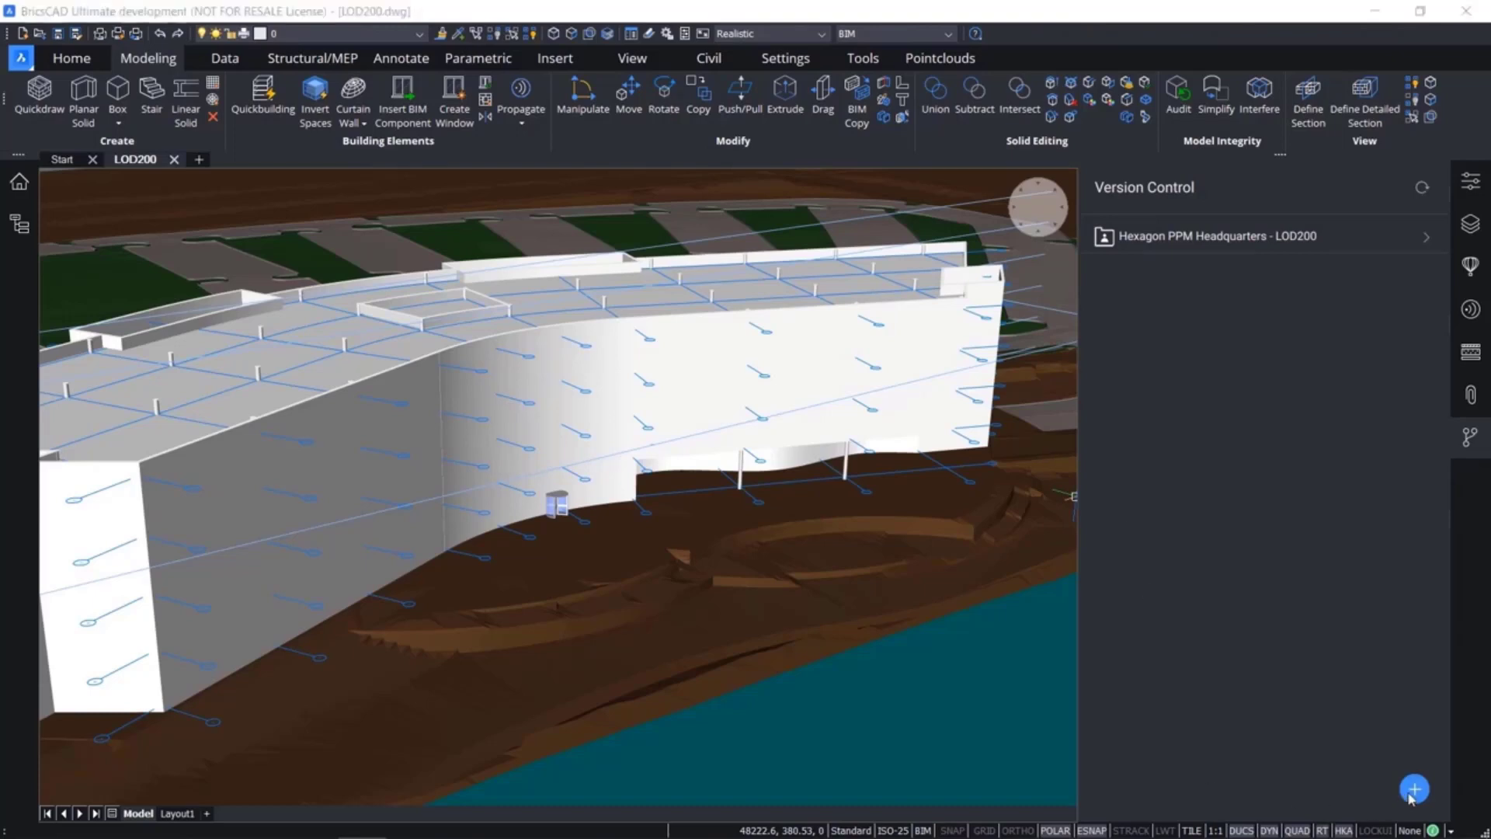
click(644, 347)
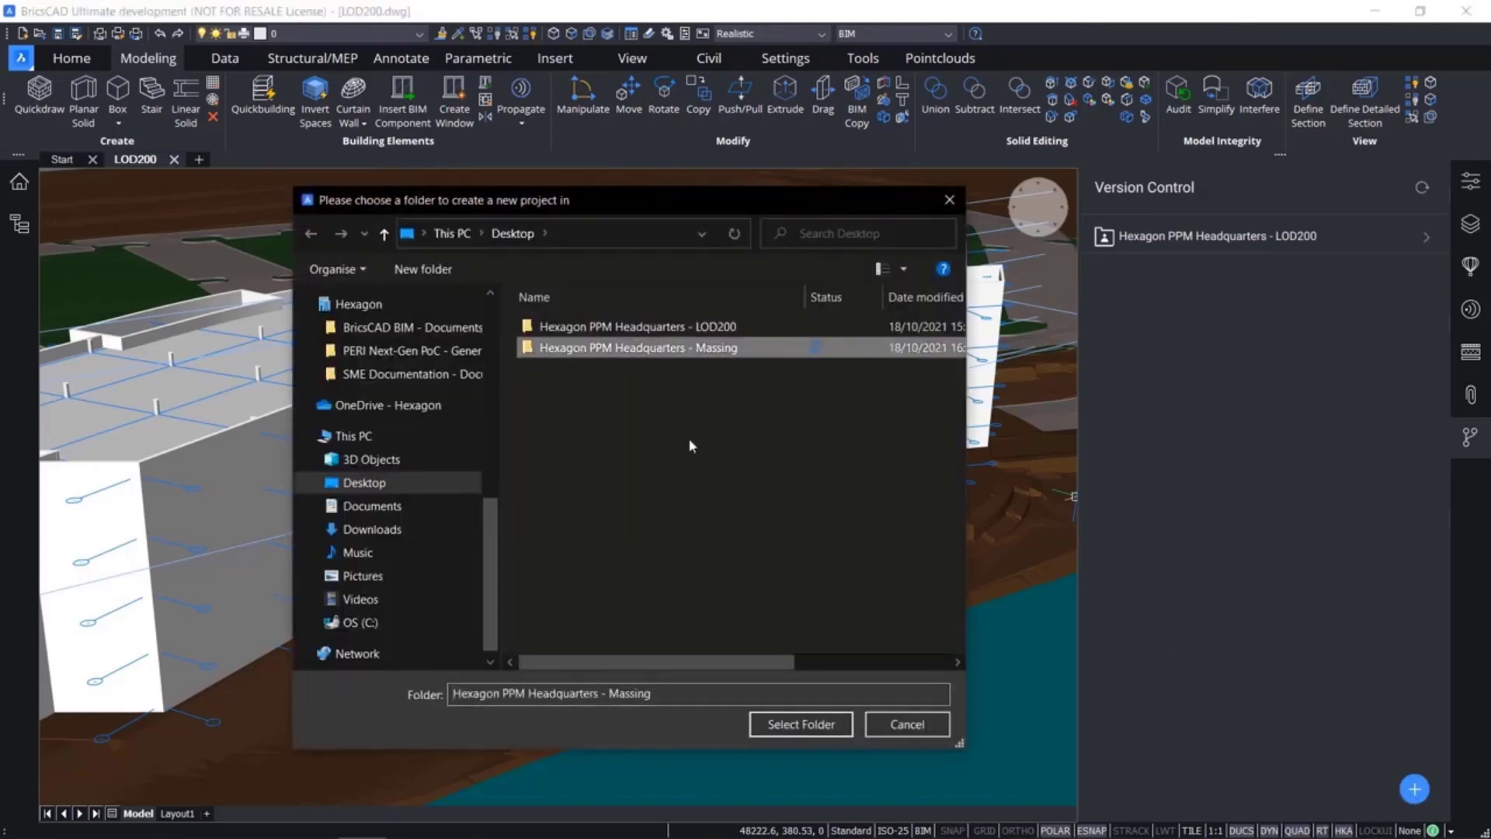
click(800, 724)
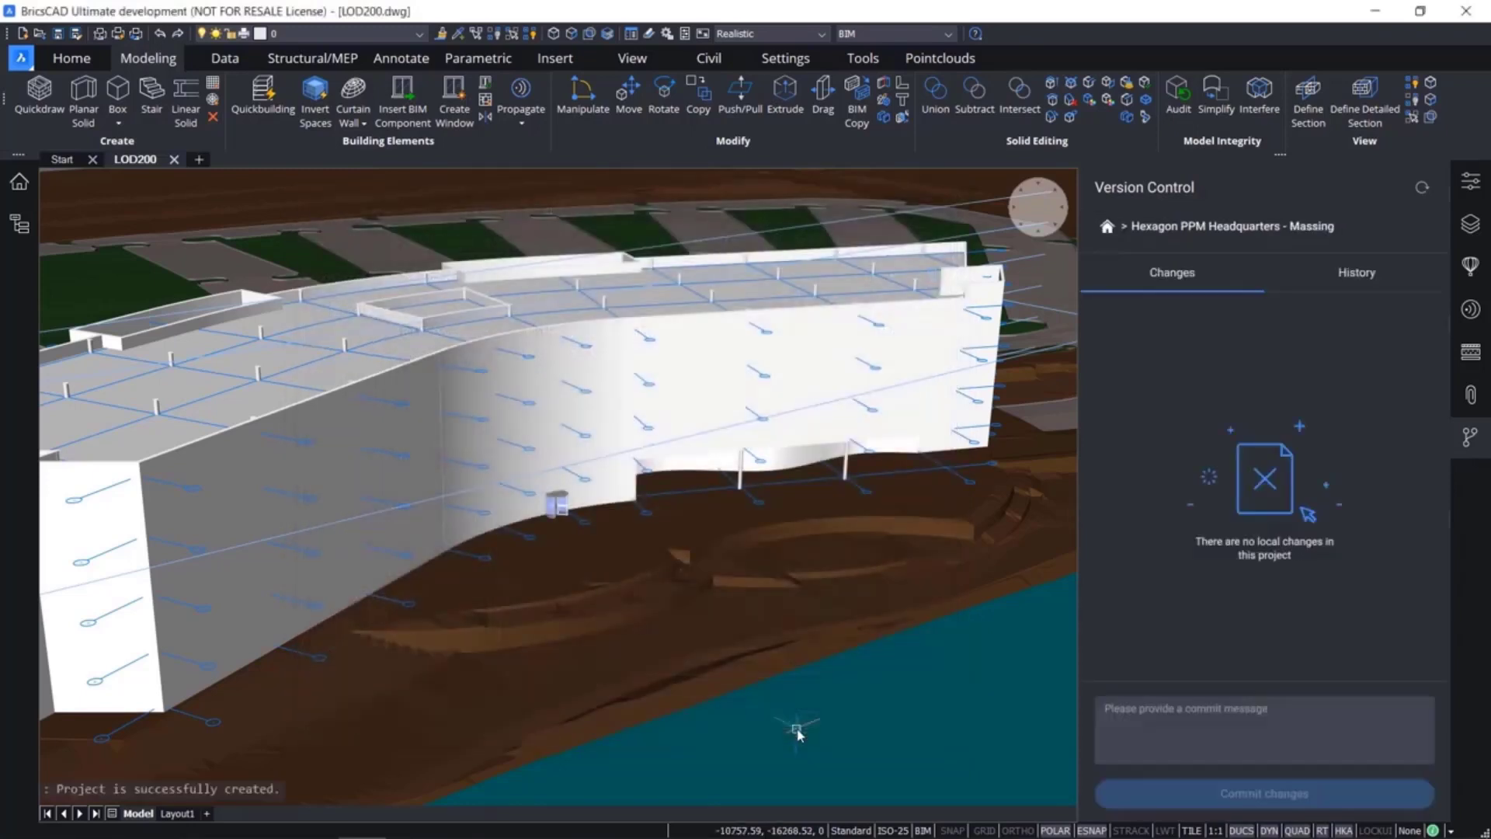
Review the Massing project's commit history, then return to the project list and refresh it
click(1329, 280)
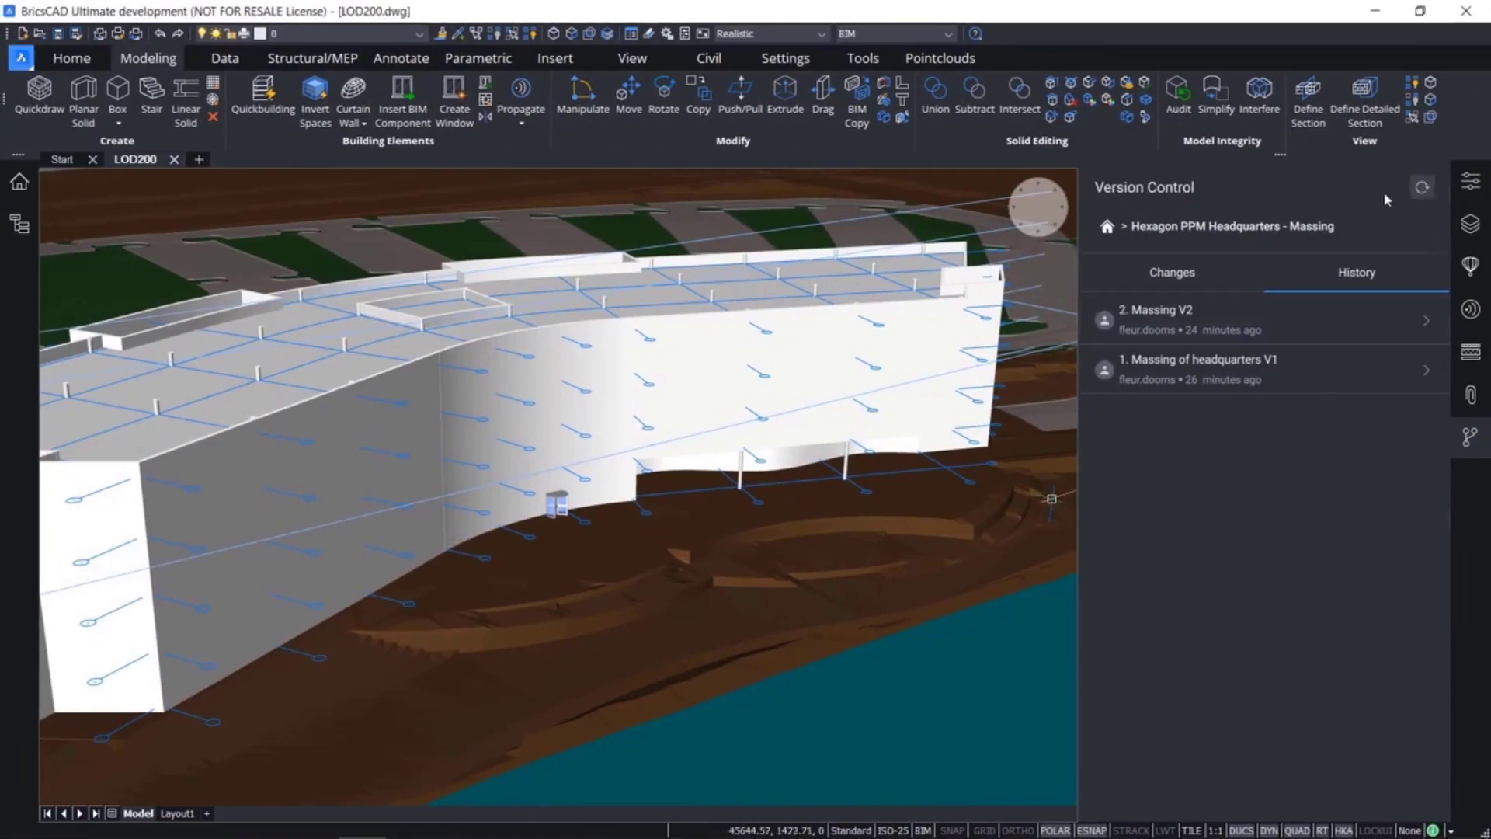
click(1109, 226)
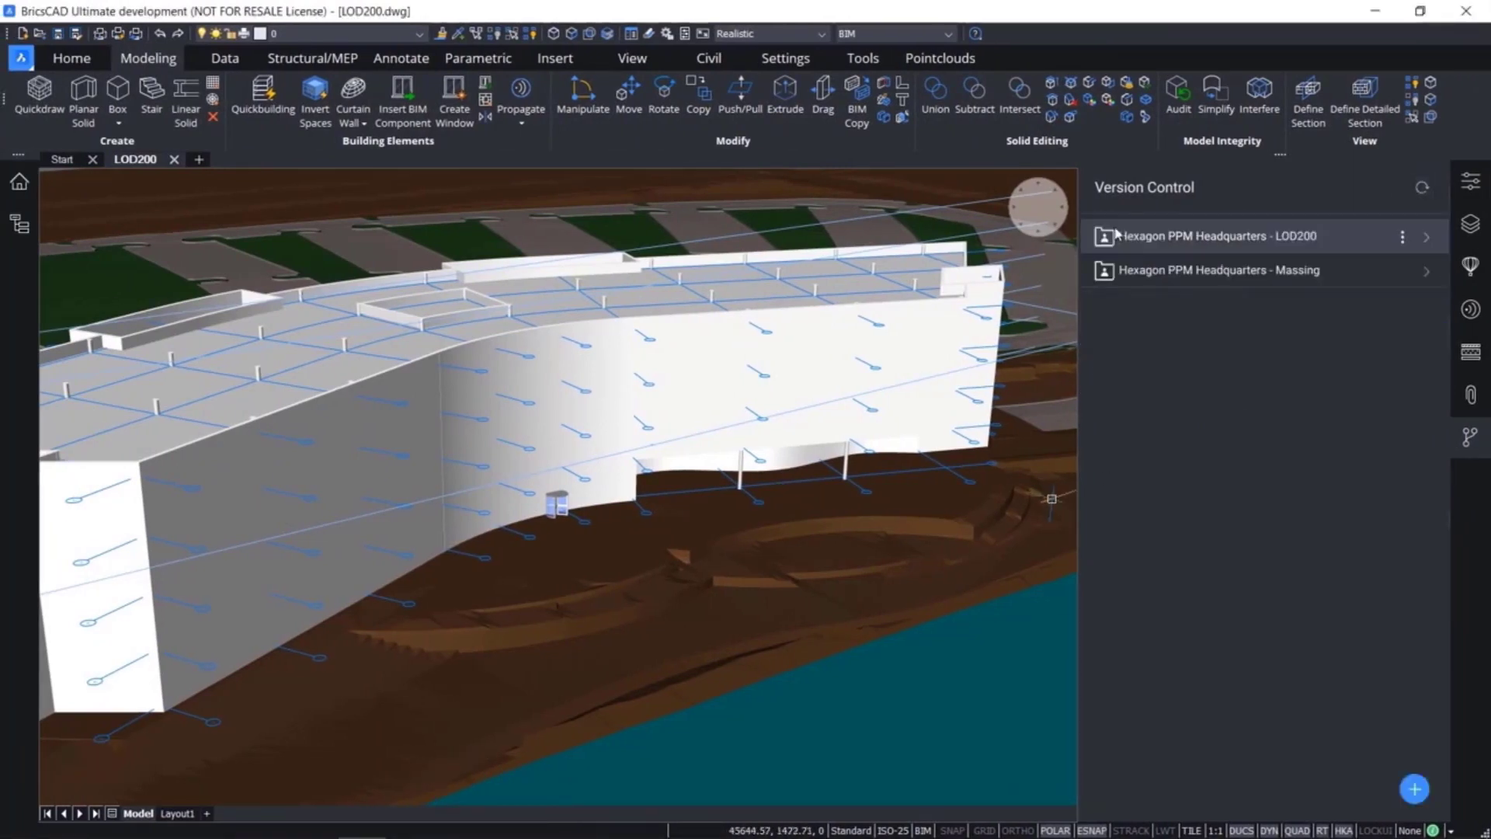
click(1421, 188)
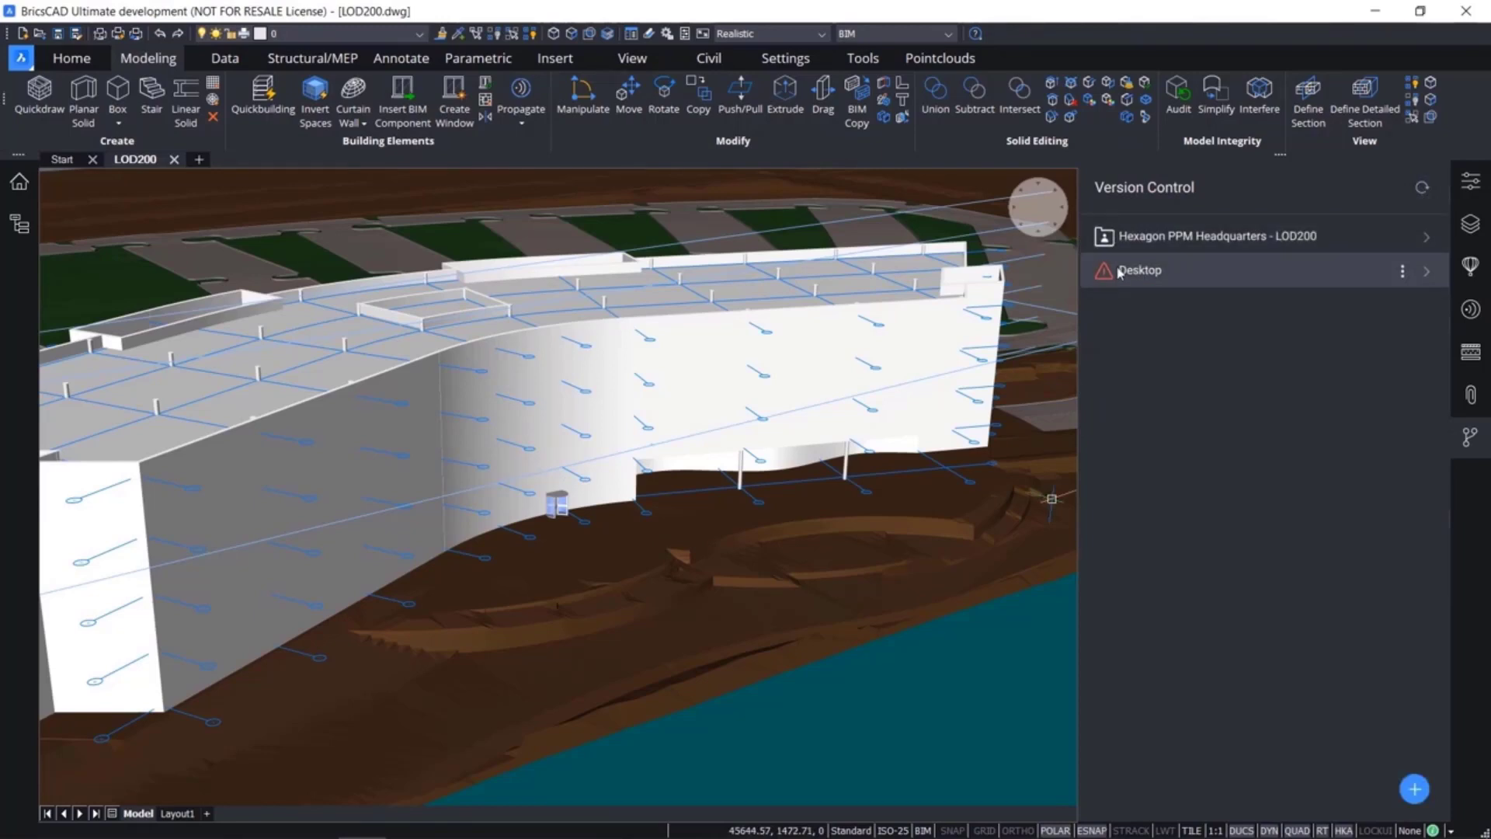
Restore the broken Desktop project by pointing it to the Hexagon PPM Headquarters - Massing folder inside Moved folder
mouse_move(1162, 275)
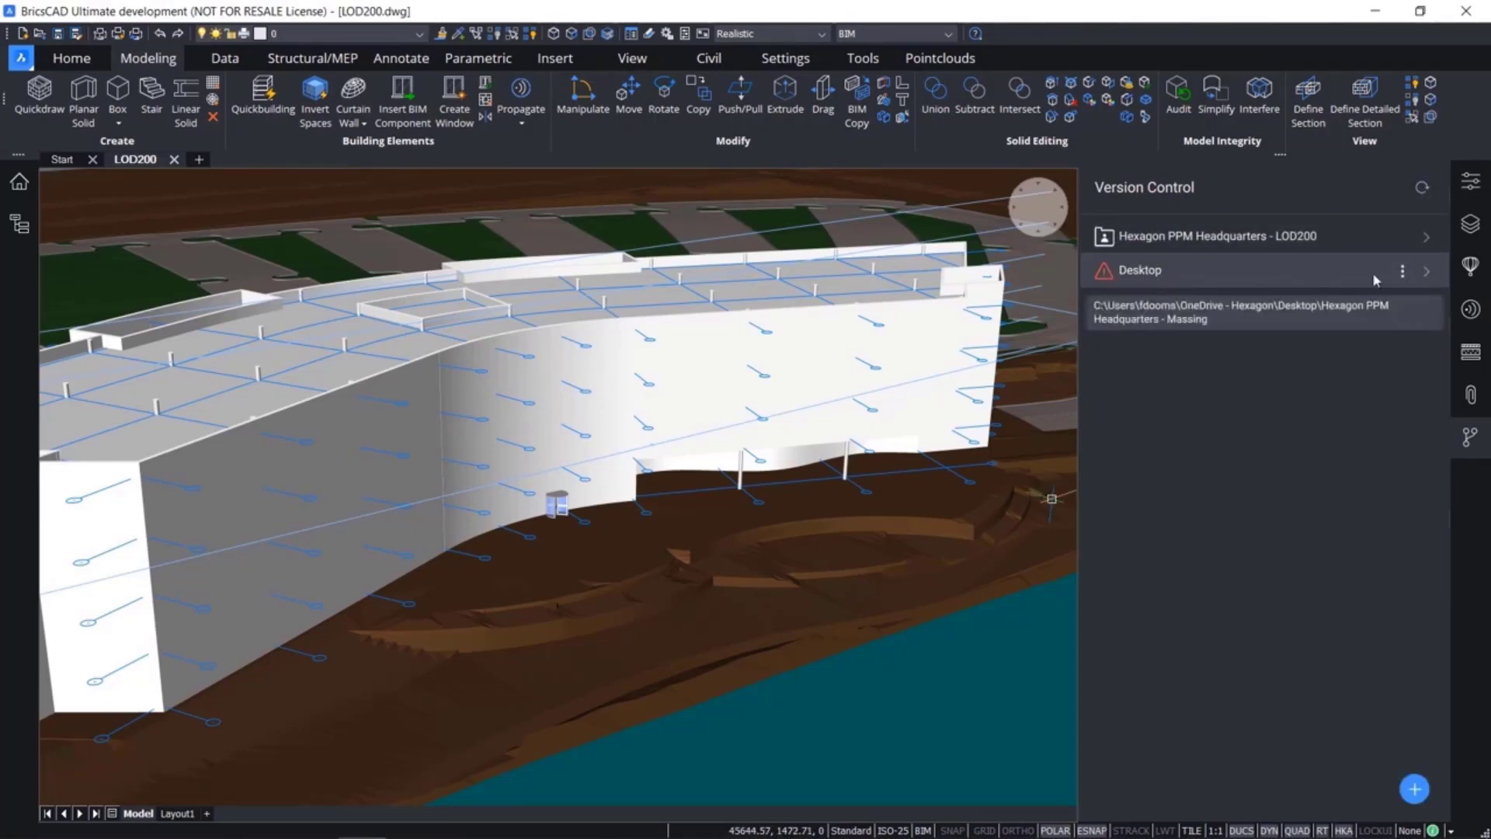
click(1403, 271)
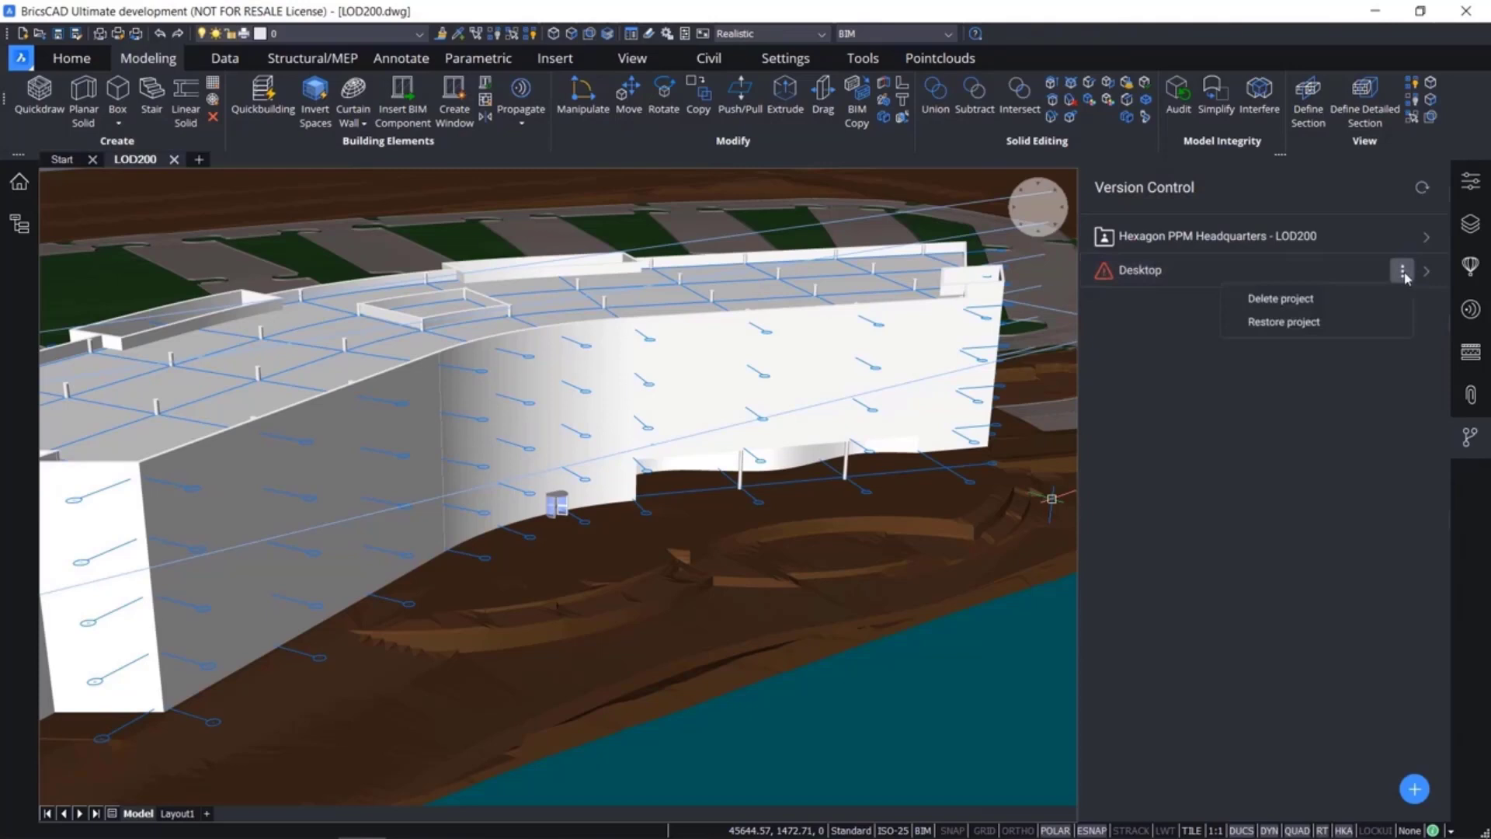
click(1321, 323)
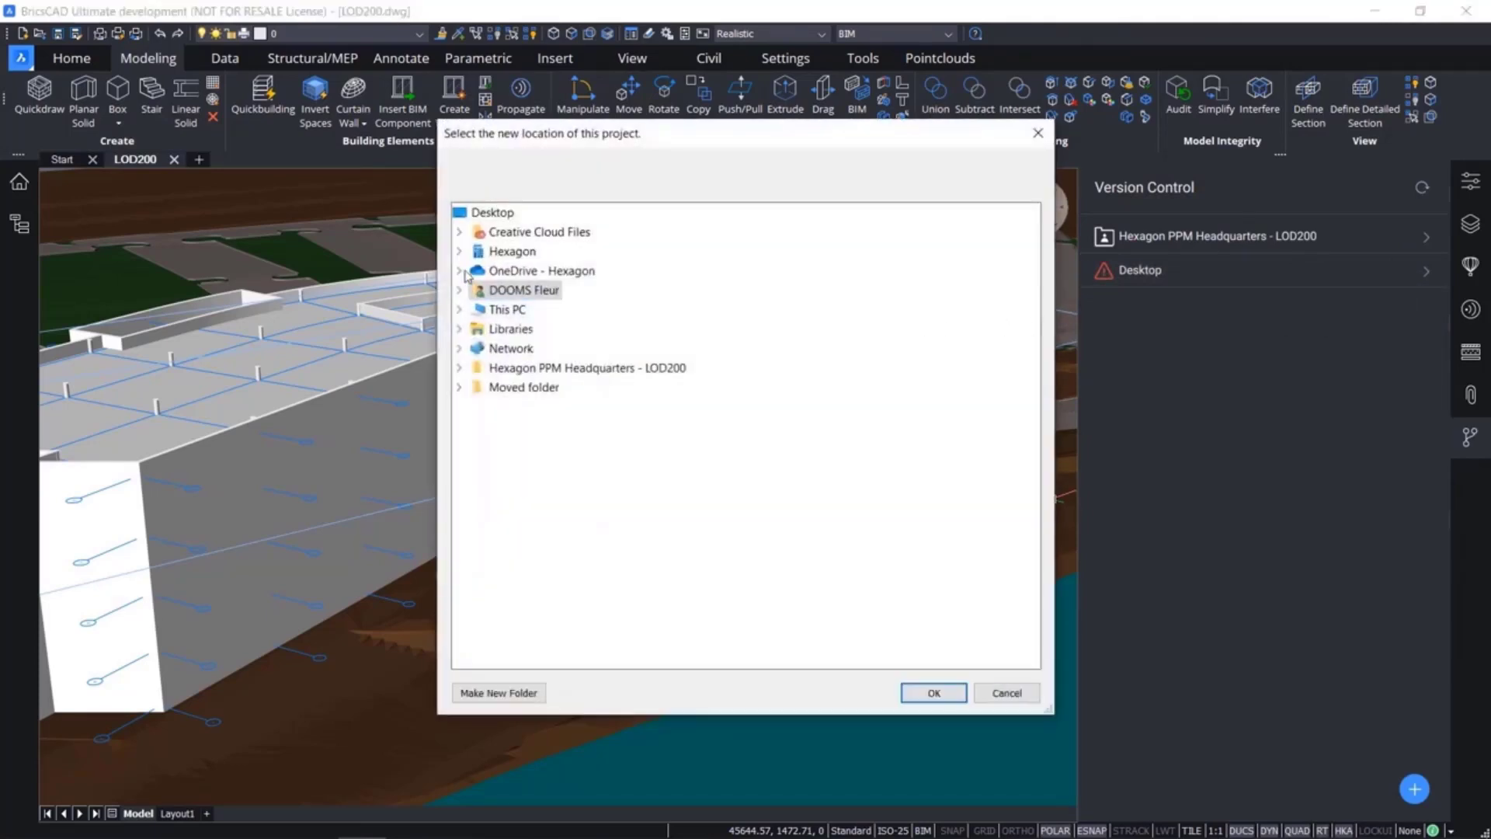
click(459, 387)
click(514, 386)
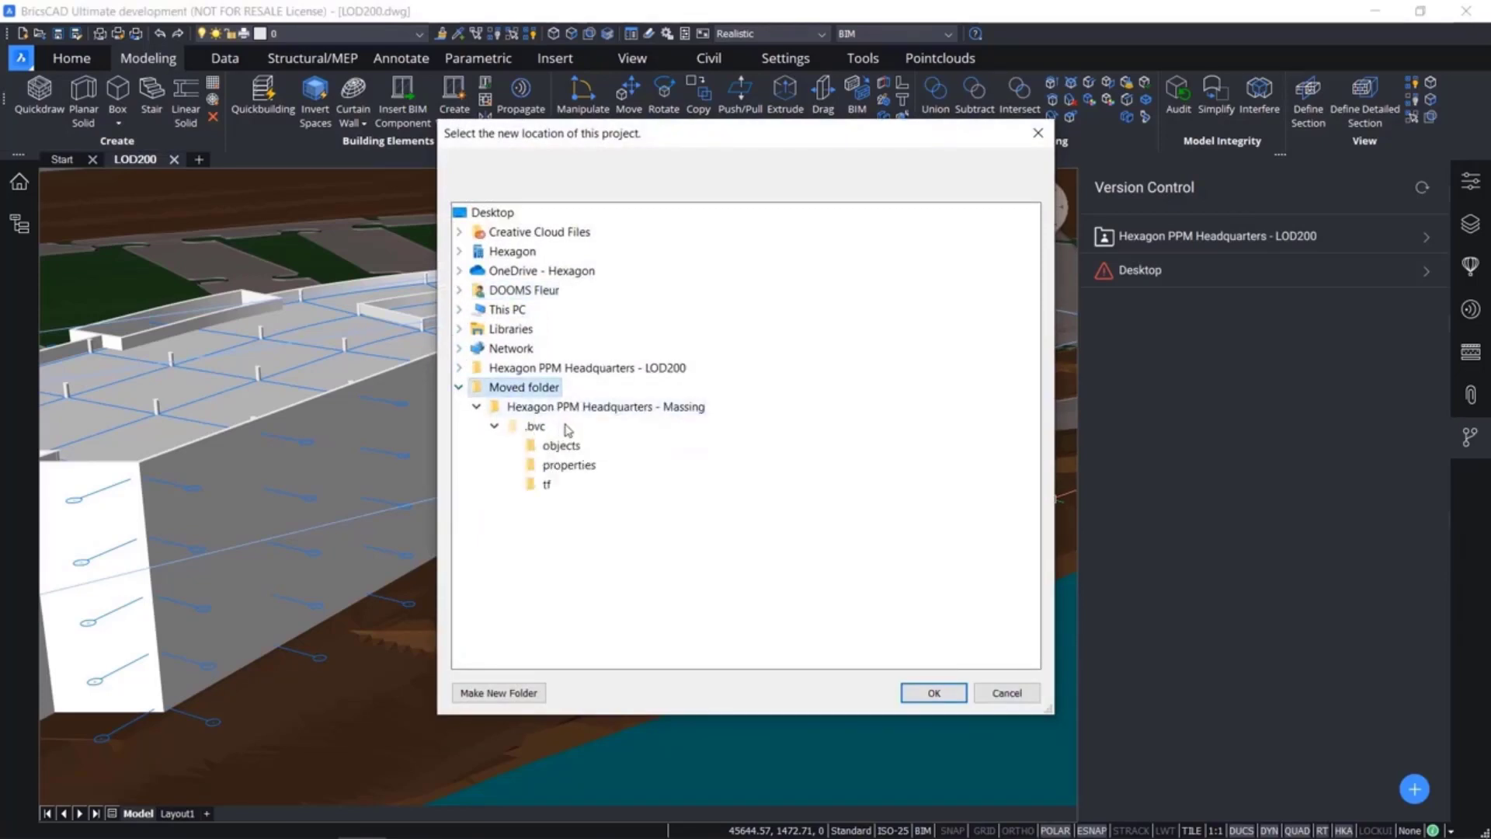
click(601, 409)
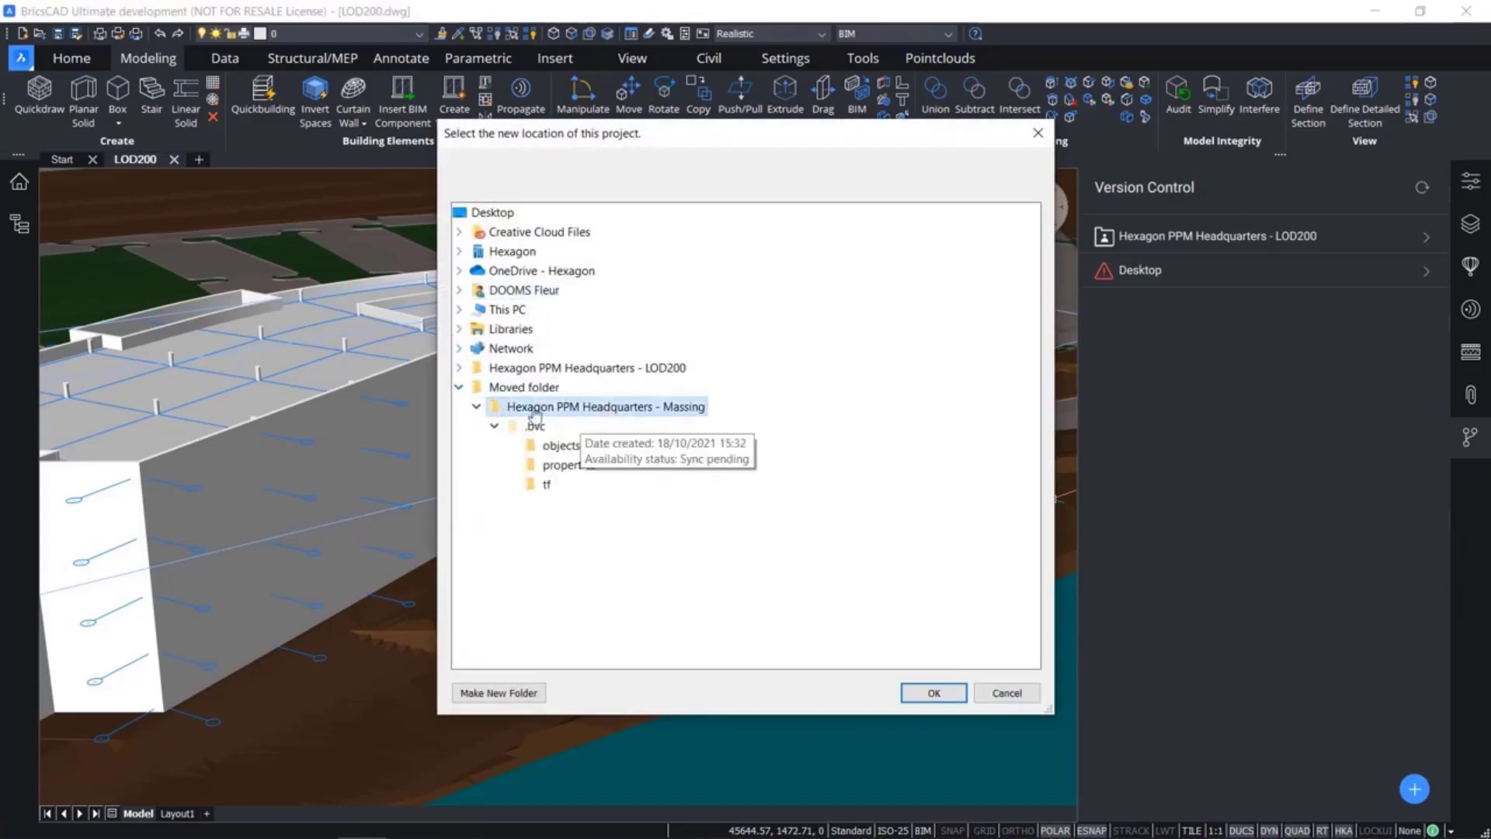
click(945, 691)
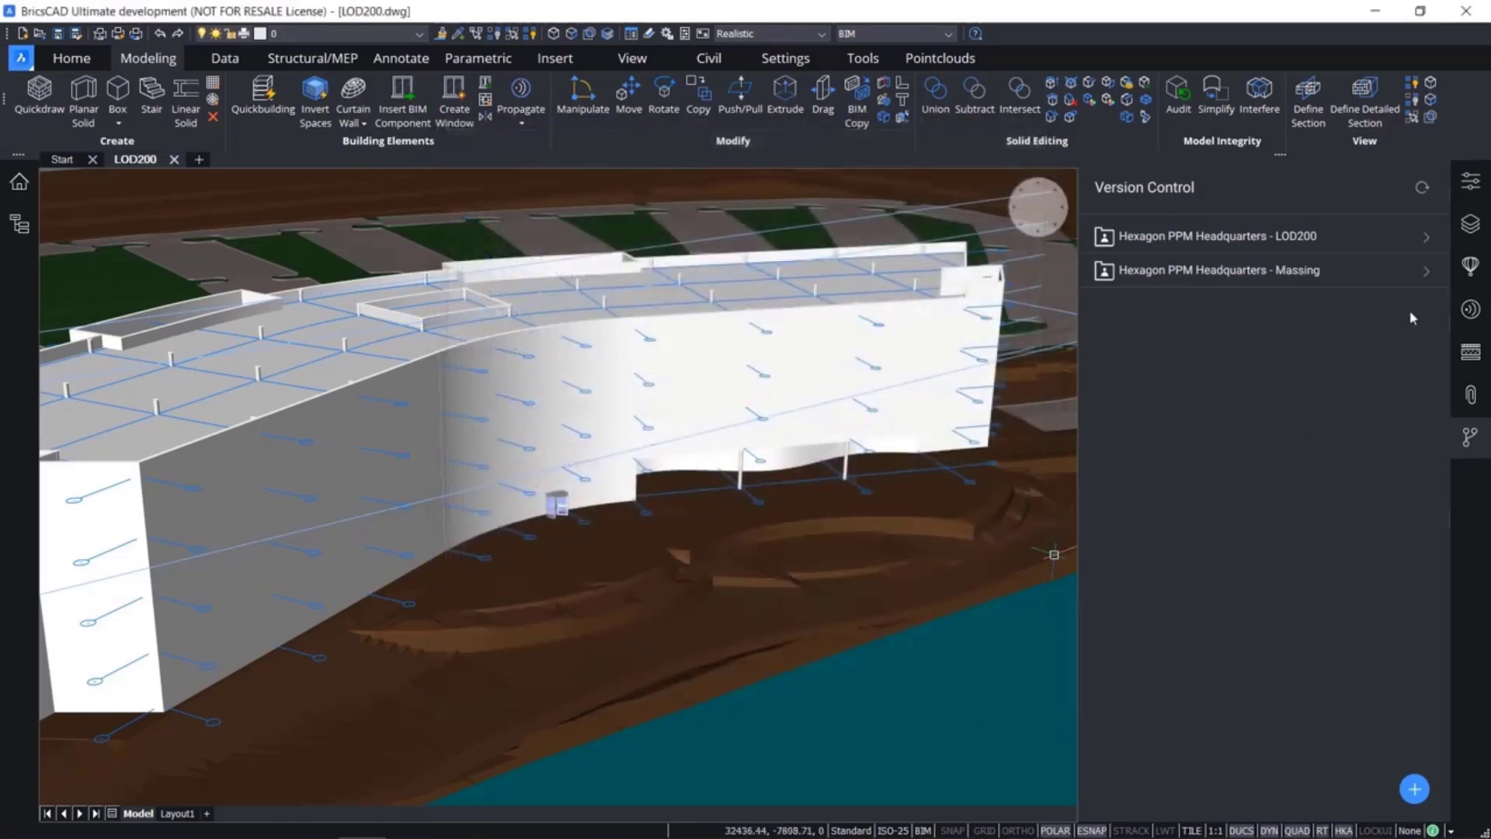
Check the commit history of the restored Hexagon PPM Headquarters - Massing project and return to the project list
click(1429, 270)
click(1359, 275)
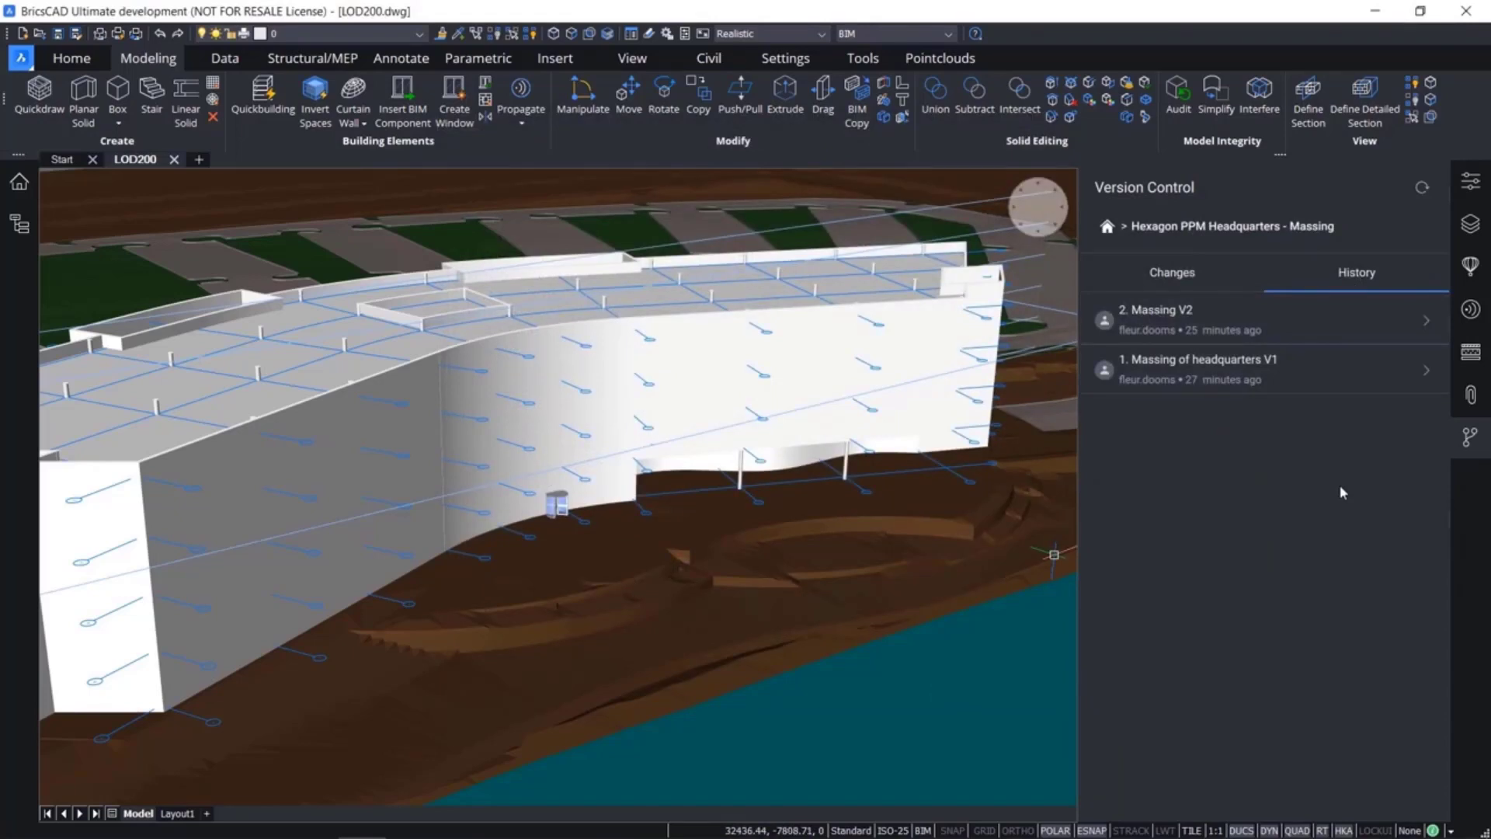
click(1109, 230)
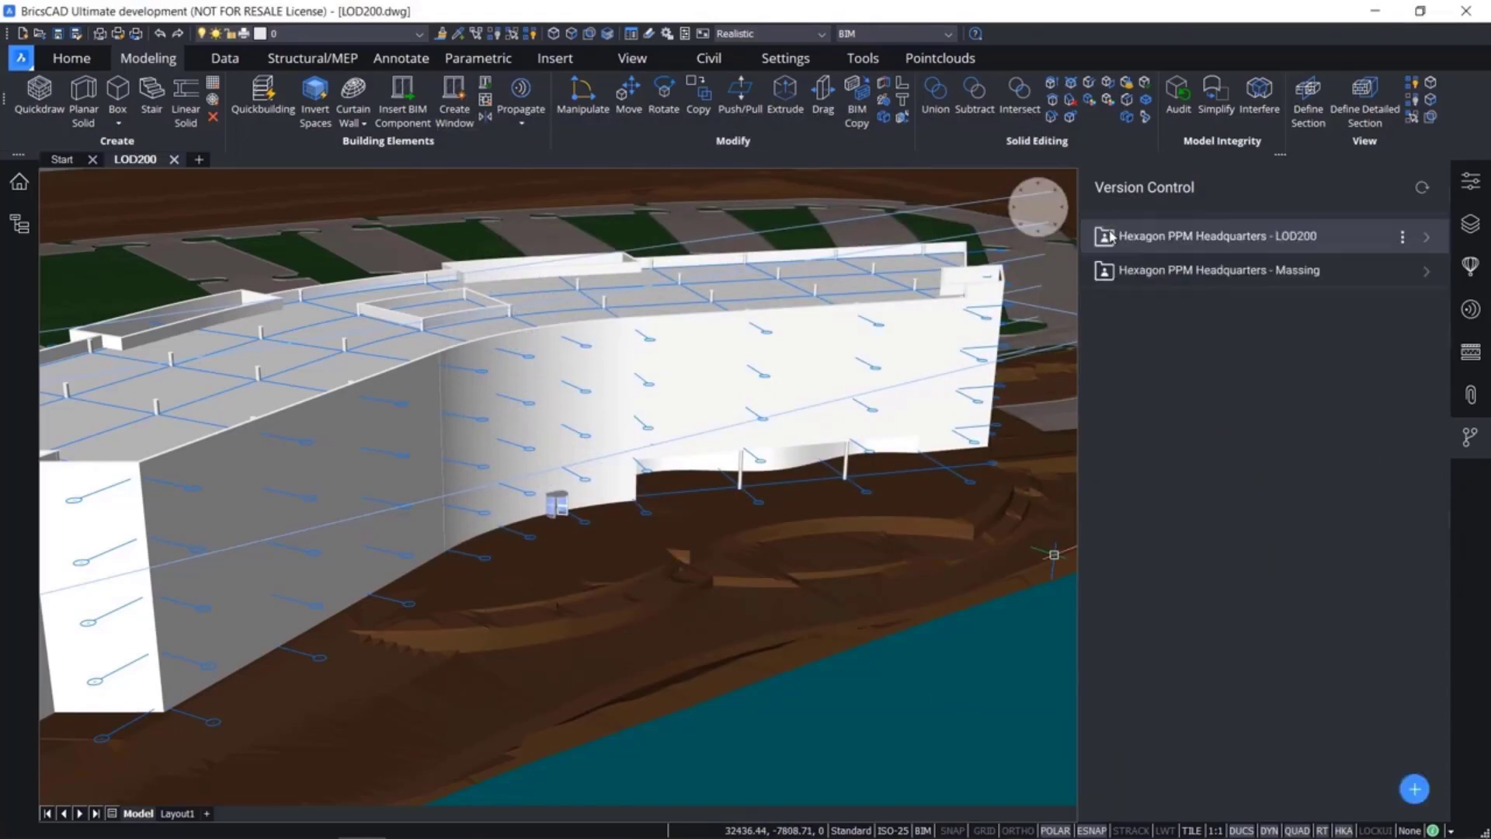
Create a version control project in a new Desktop folder named New project
click(1414, 789)
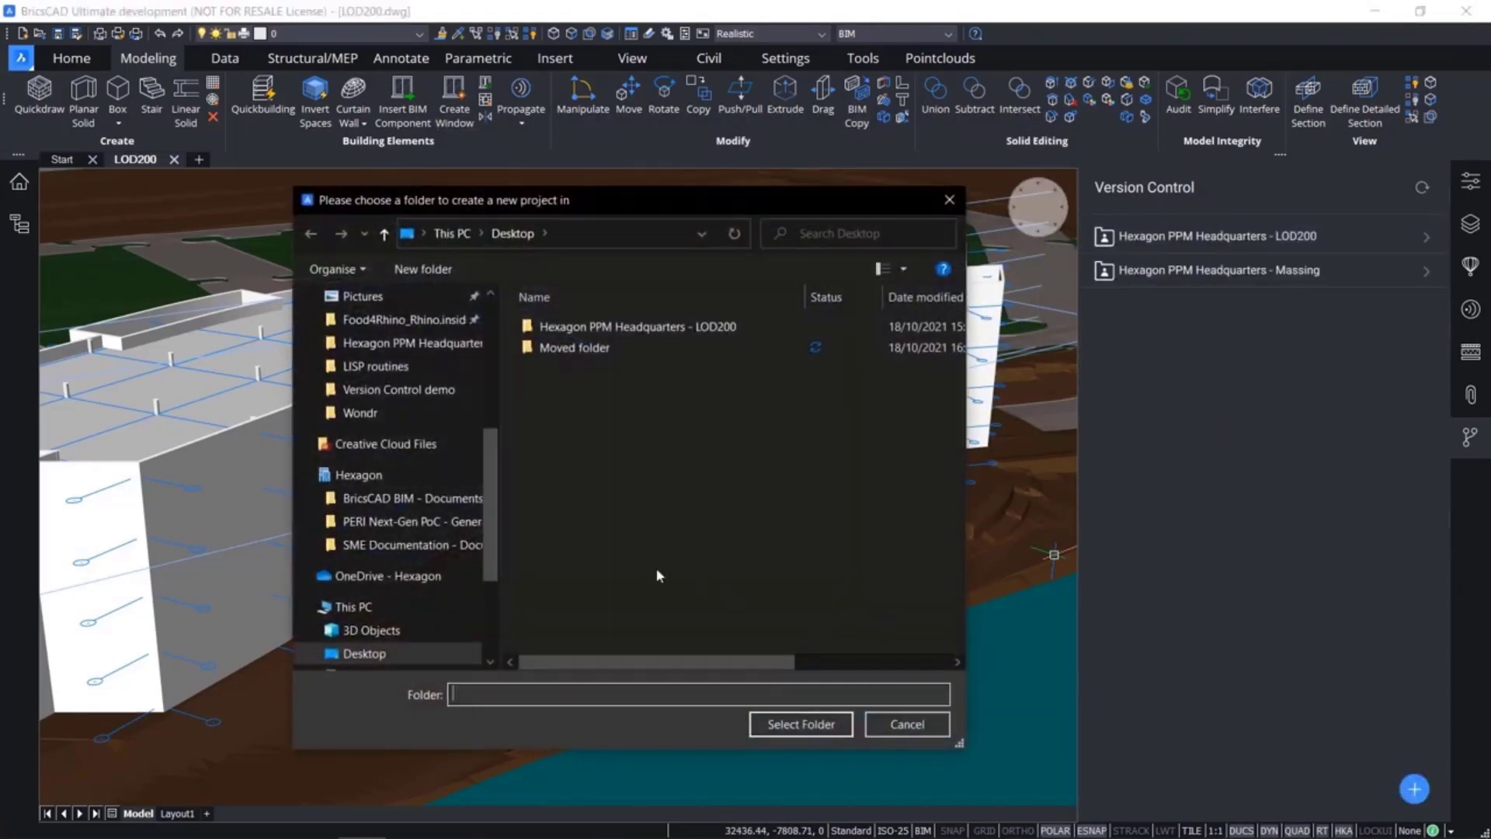
right_click(658, 524)
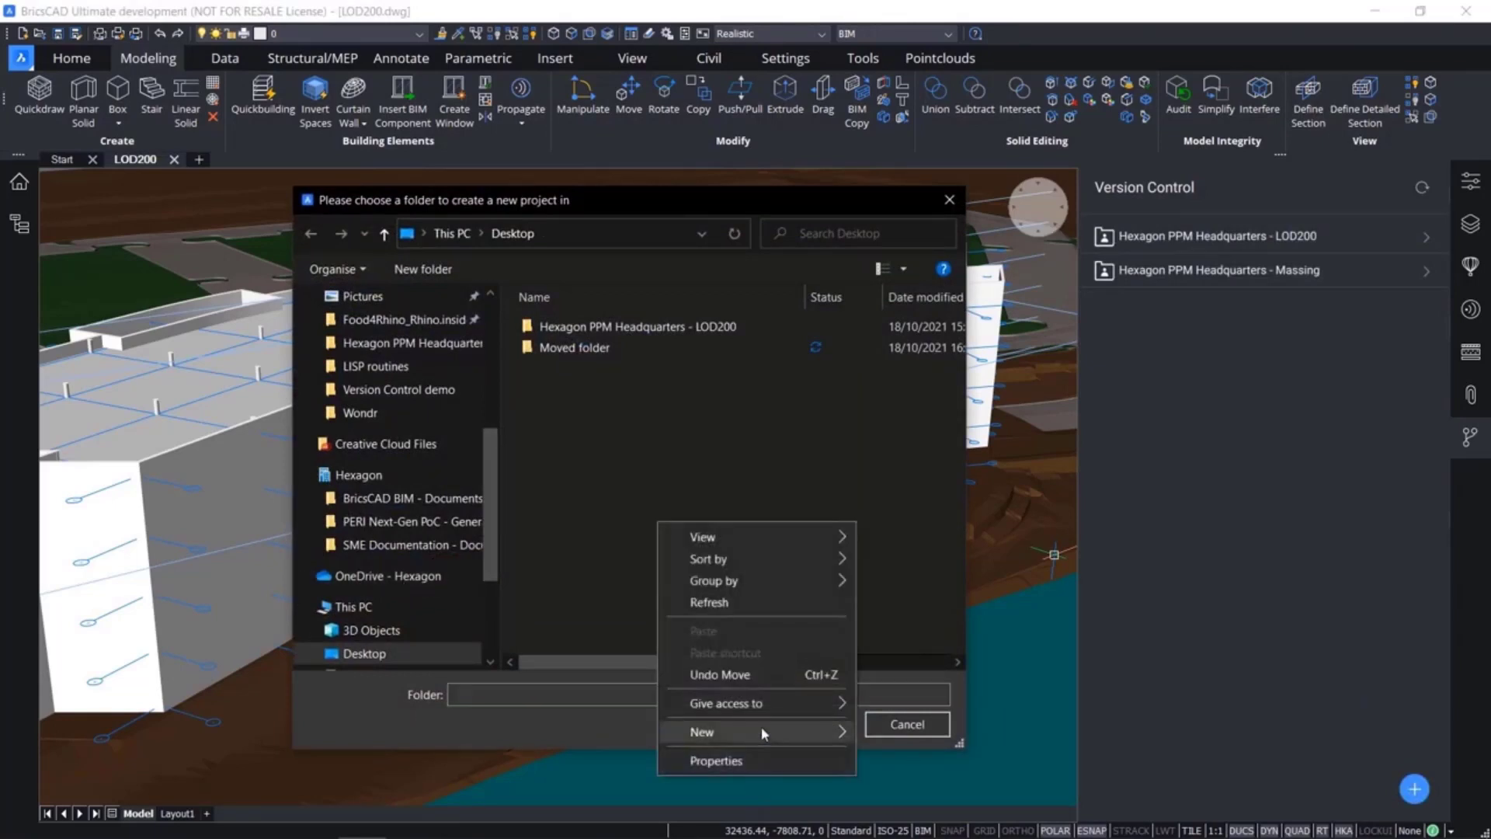
mouse_move(761, 733)
click(900, 484)
text(Ne)
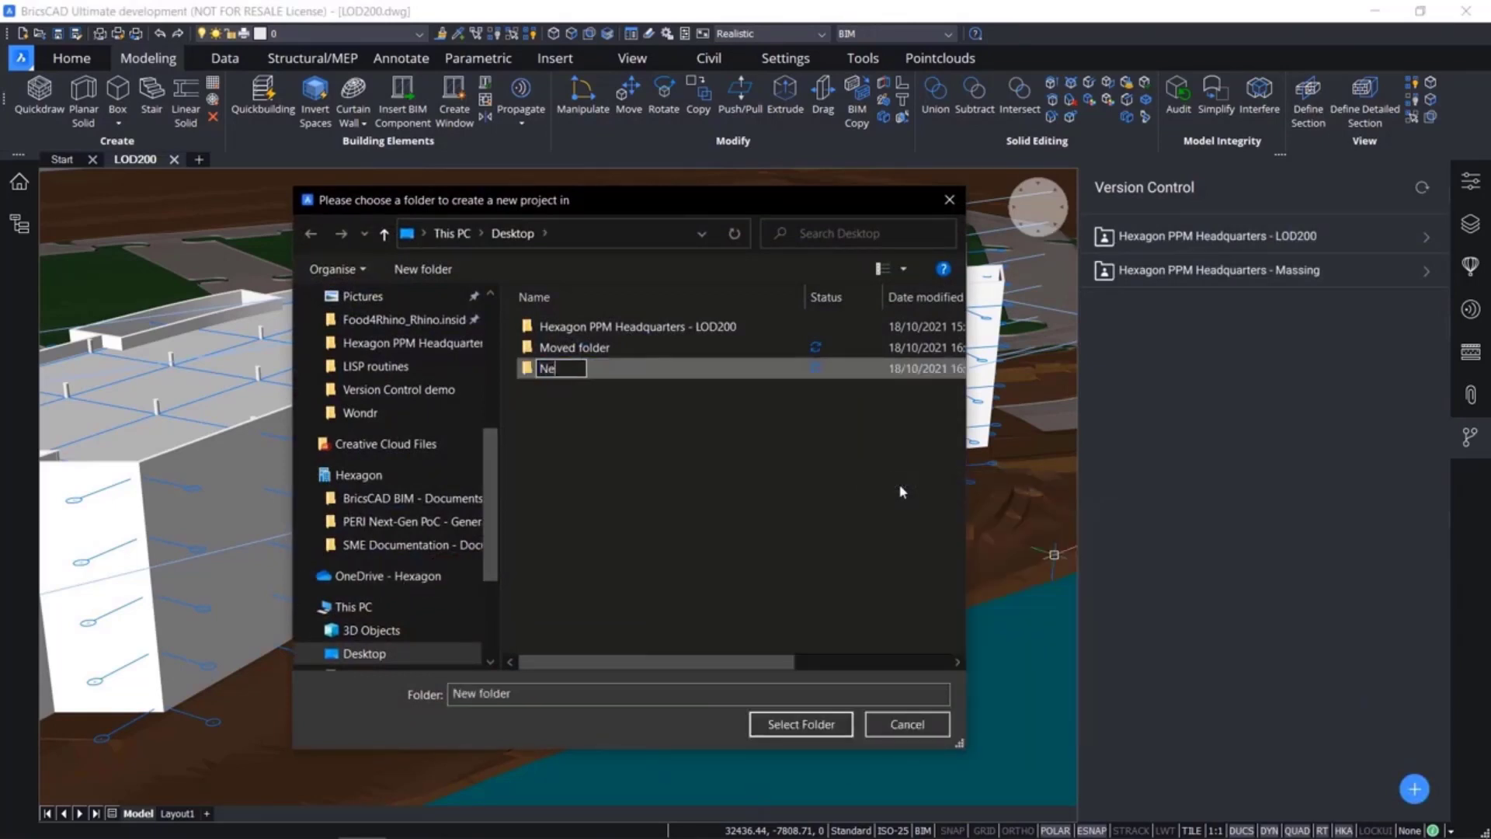
text(w project)
click(892, 493)
click(675, 369)
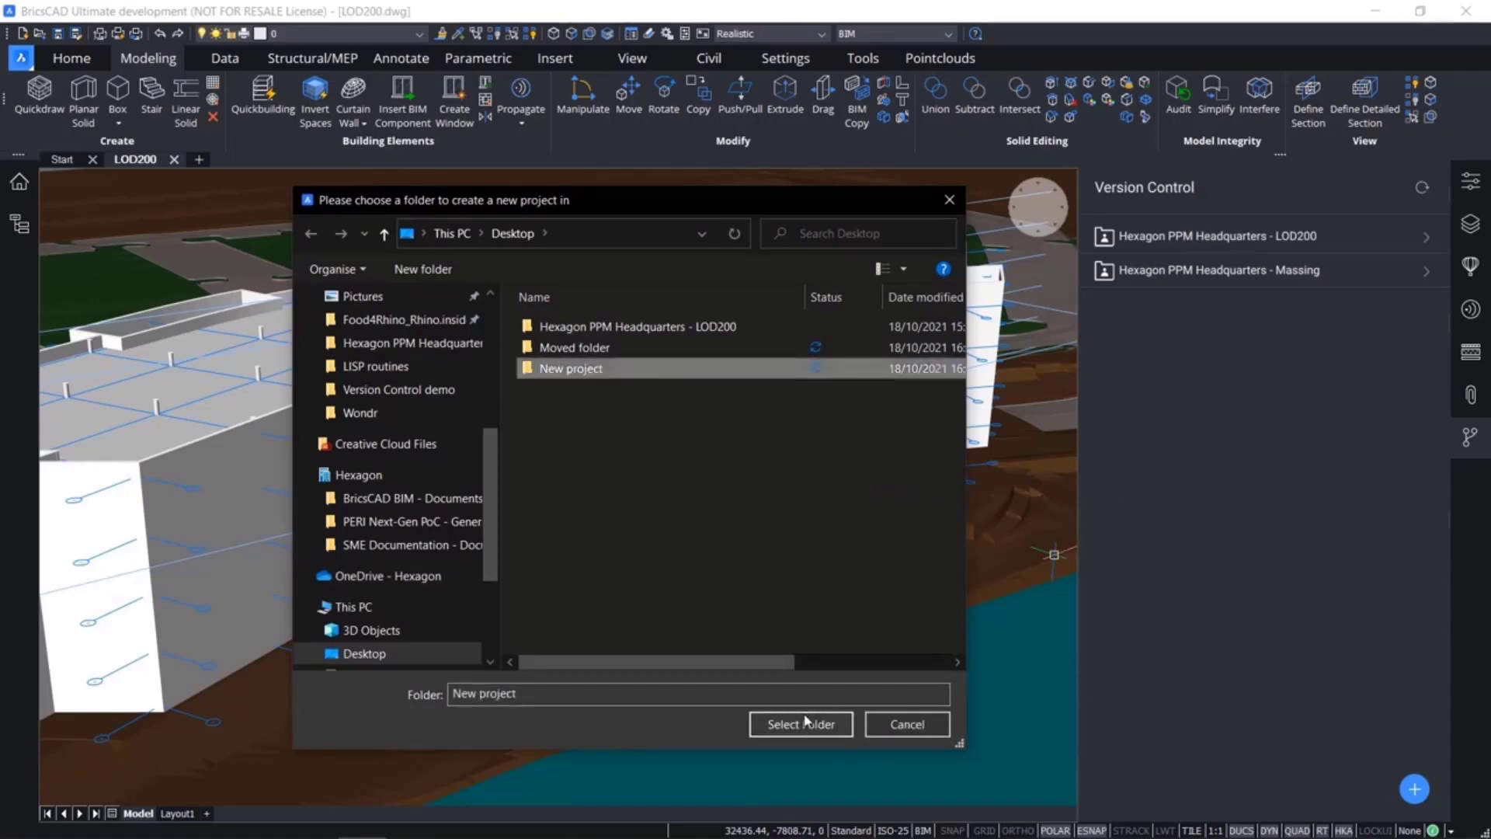
click(801, 723)
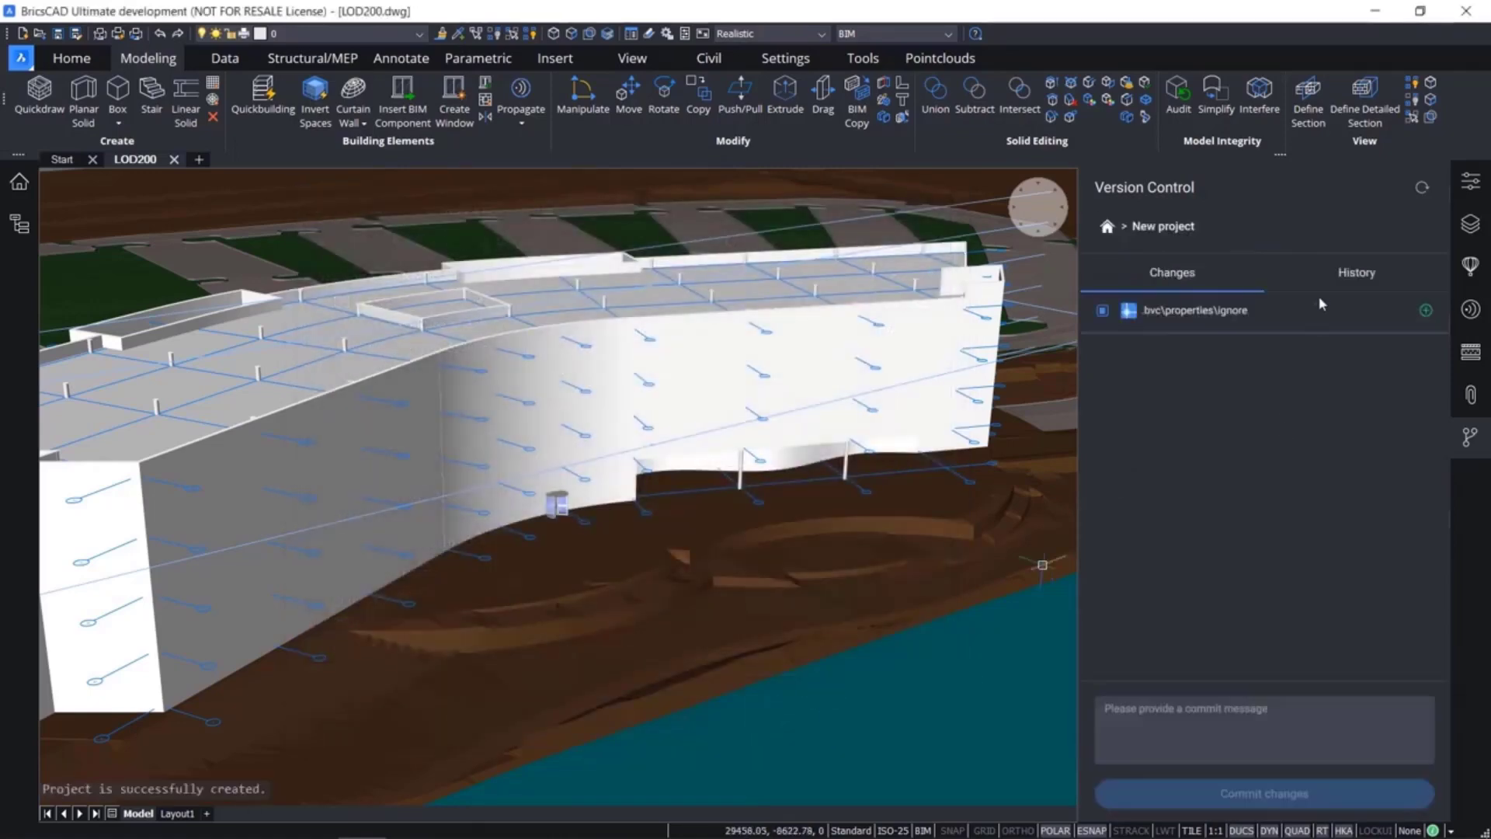